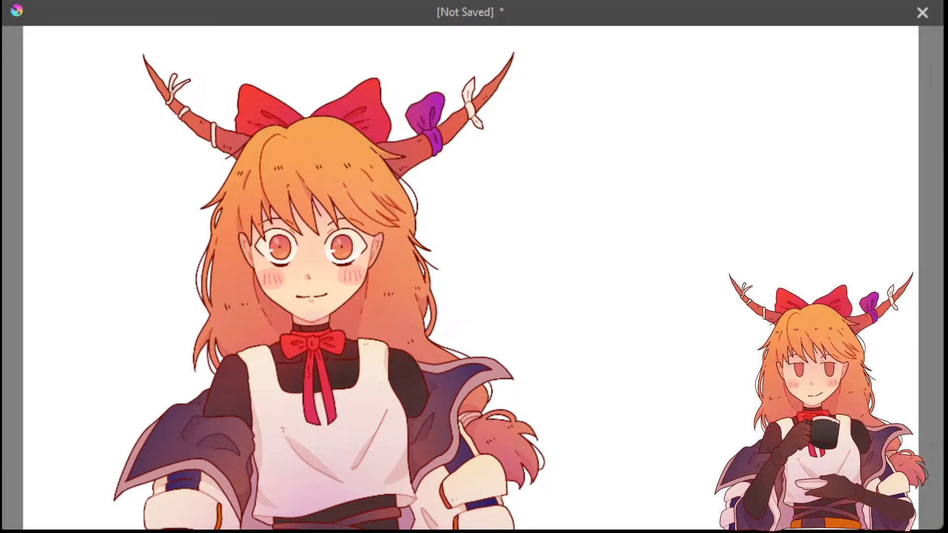
scroll(328, 301, "down", 5)
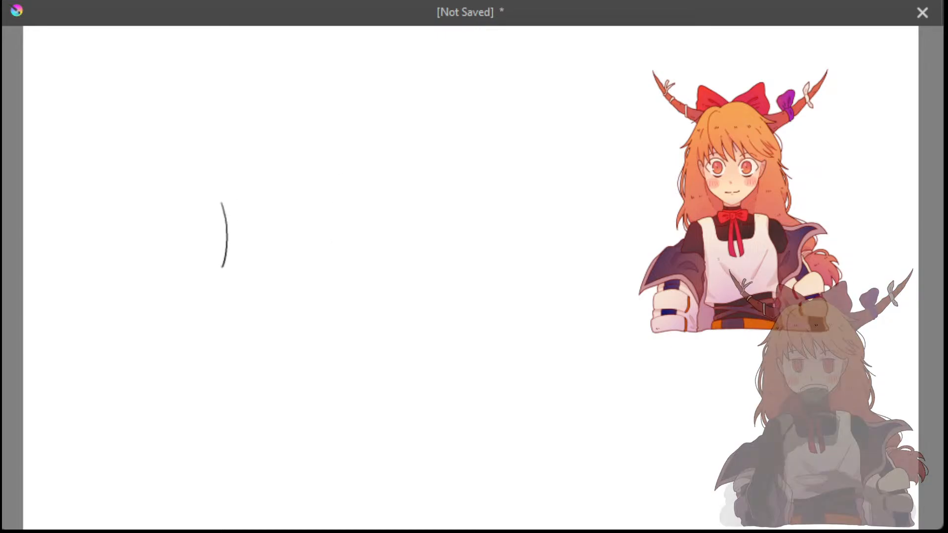
left_click_drag(220, 213, 224, 265)
key("ctrl+z")
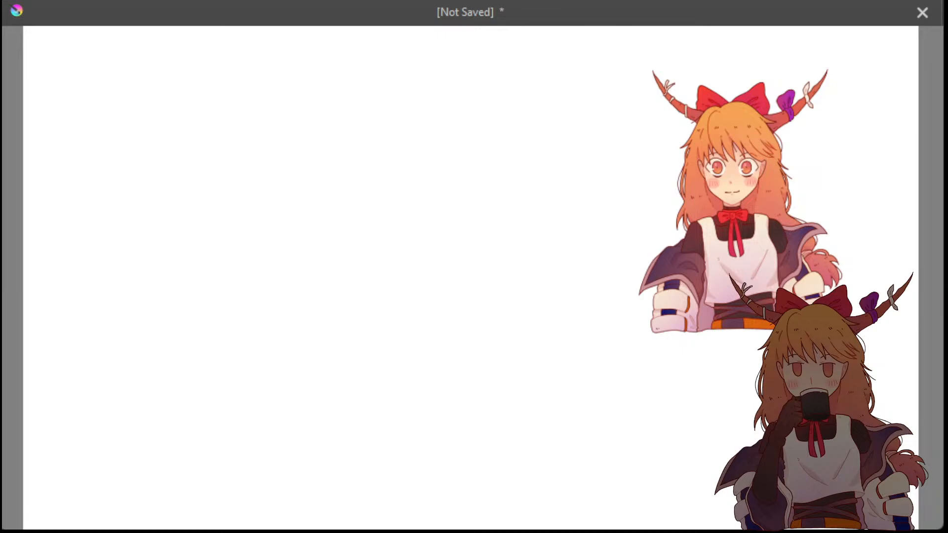
left_click_drag(221, 193, 225, 224)
key("ctrl+z")
left_click_drag(229, 181, 238, 226)
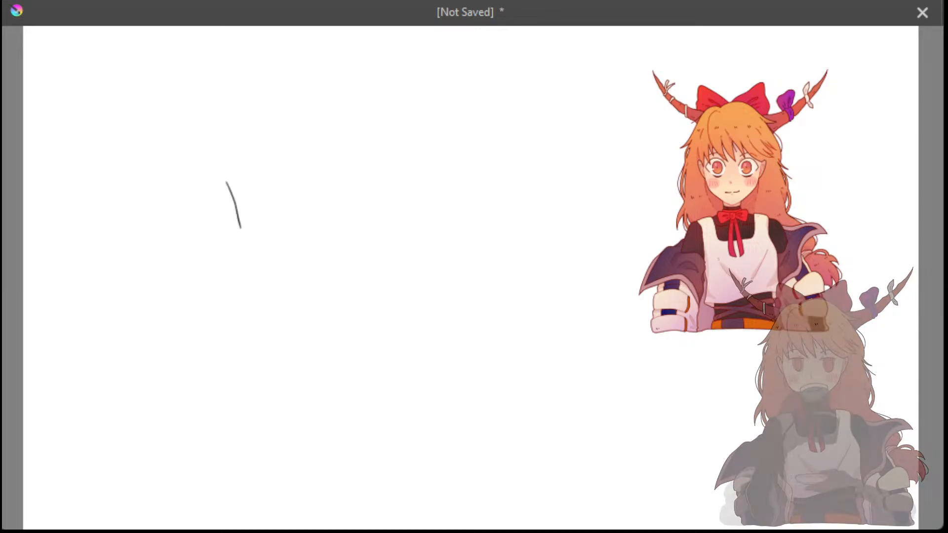
key("ctrl+z")
mouse_move(215, 193)
left_mouse_down()
mouse_move(232, 245)
mouse_move(229, 281)
left_mouse_up()
key("ctrl+z")
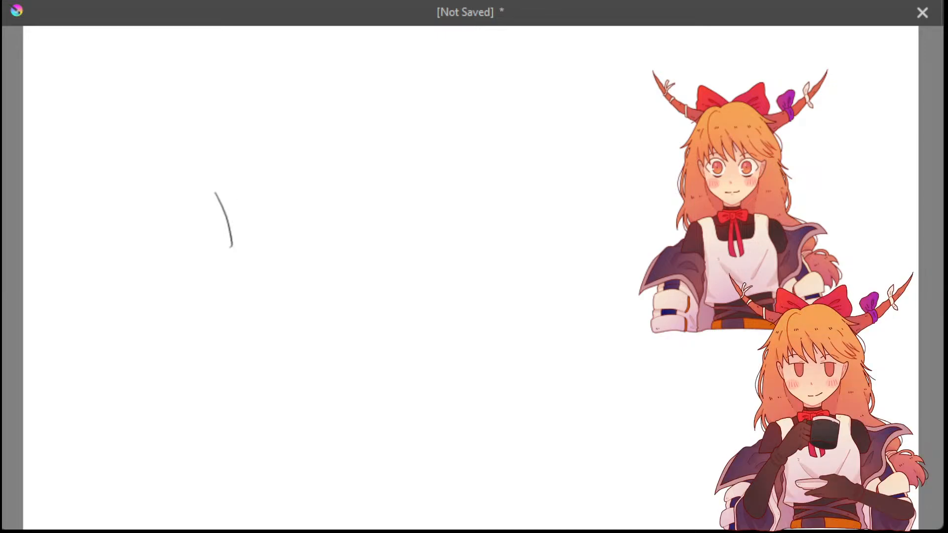
mouse_move(232, 246)
left_mouse_down()
mouse_move(218, 262)
mouse_move(249, 319)
left_mouse_up()
key("ctrl+z")
key("ctrl+z")
key("ctrl+z")
key("ctrl+z")
left_click_drag(221, 182, 223, 242)
key("ctrl+z")
key("ctrl+z")
left_click_drag(209, 208, 226, 316)
key("ctrl+z")
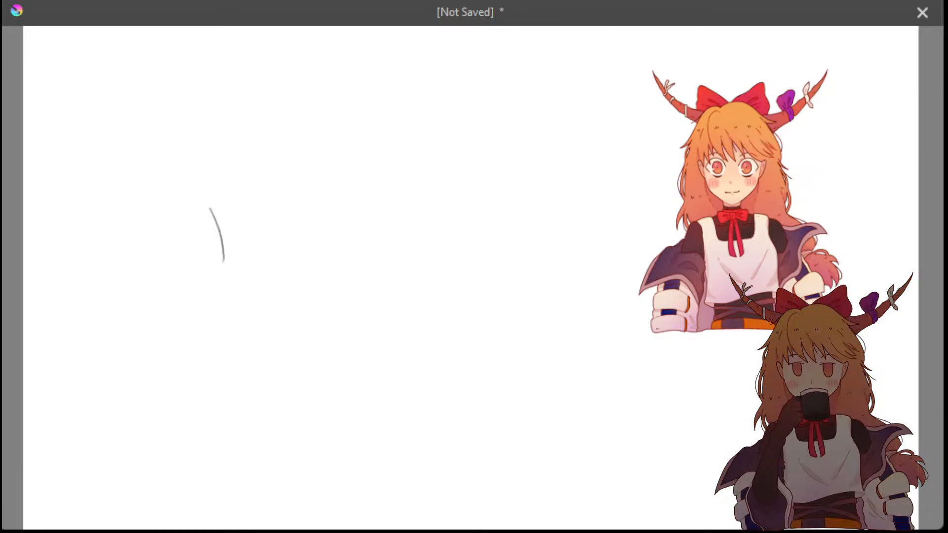
mouse_move(221, 258)
left_mouse_down()
mouse_move(211, 277)
mouse_move(260, 342)
left_mouse_up()
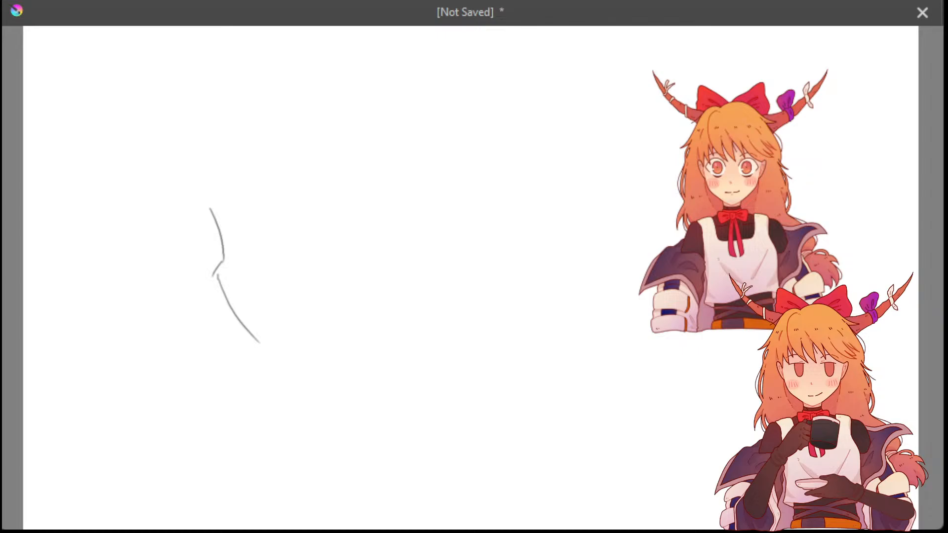
key("ctrl+z")
key("ctrl+z")
key("ctrl+z")
key("ctrl+z")
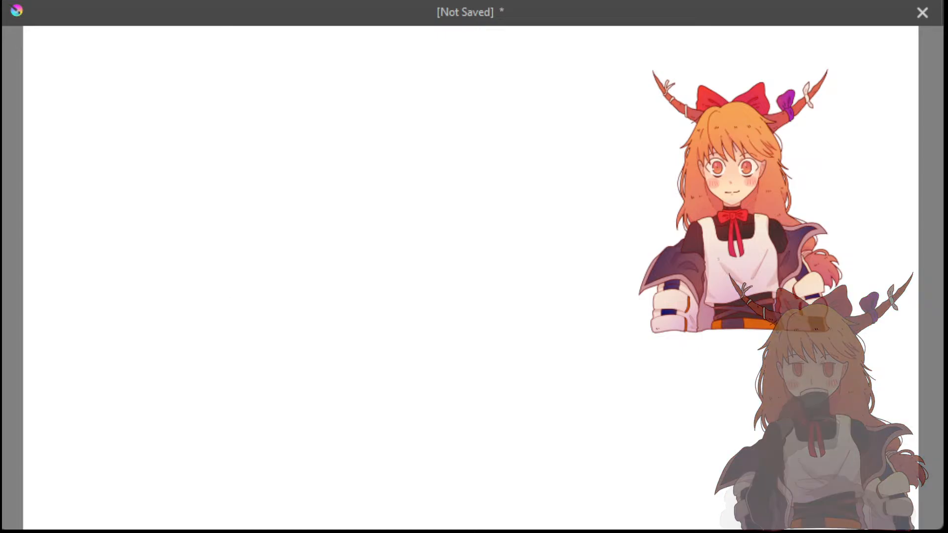
left_click_drag(237, 191, 239, 255)
key("ctrl+z")
key("ctrl+z")
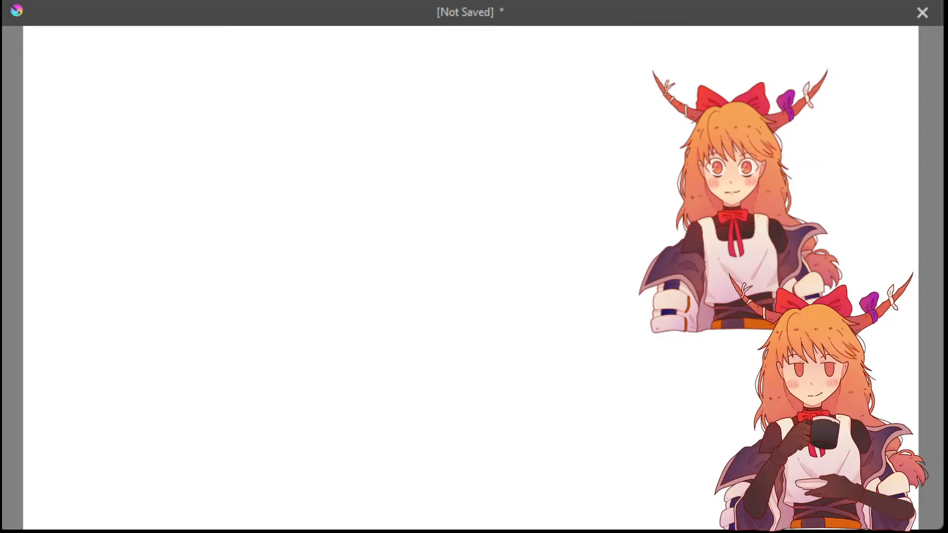
left_click_drag(233, 197, 251, 274)
key("ctrl+z")
mouse_move(240, 211)
left_mouse_down()
mouse_move(248, 281)
mouse_move(238, 298)
left_mouse_up()
key("ctrl+z")
key("ctrl+z")
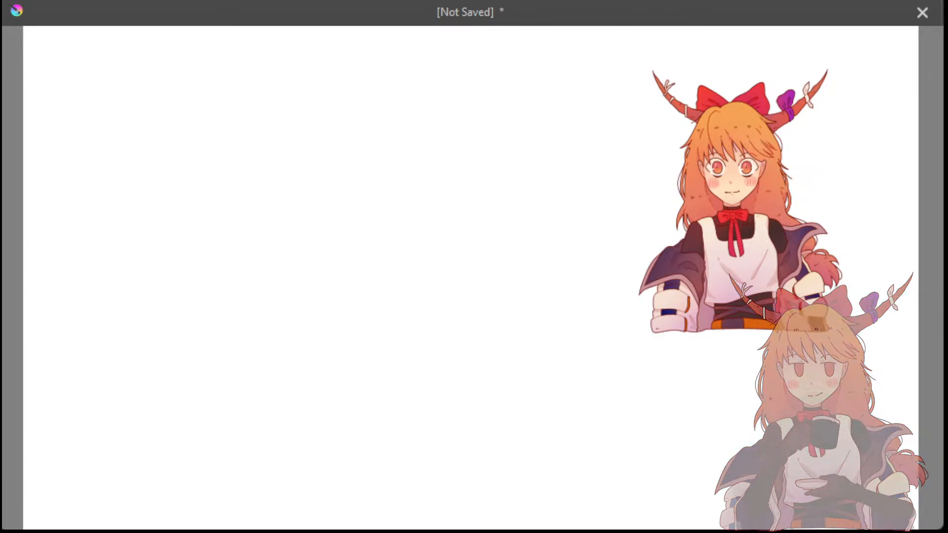
left_click_drag(246, 223, 256, 282)
key("ctrl+z")
key("ctrl+z")
mouse_move(250, 241)
left_mouse_down()
mouse_move(261, 292)
mouse_move(271, 280)
left_mouse_up()
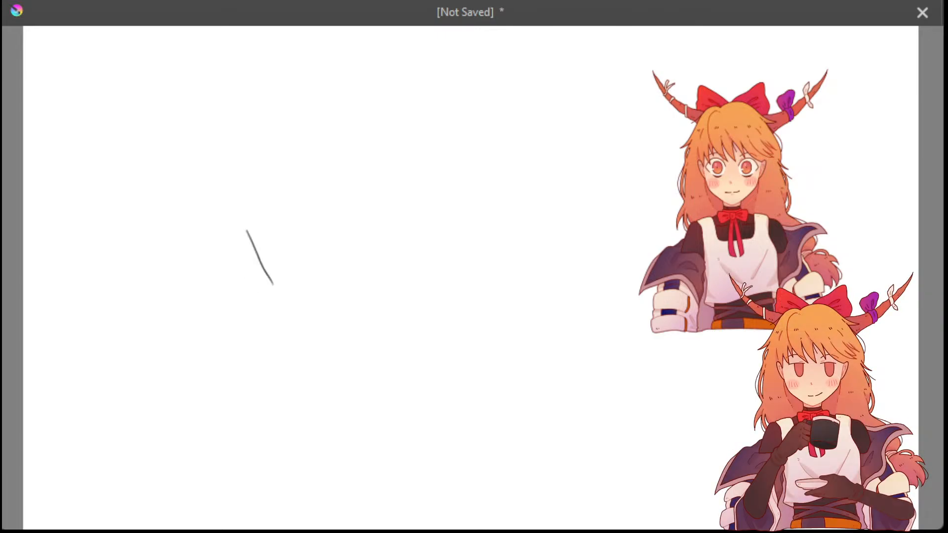
key("ctrl+z")
mouse_move(251, 233)
left_mouse_down()
mouse_move(265, 292)
mouse_move(258, 311)
mouse_move(262, 302)
mouse_move(302, 372)
left_mouse_up()
key("ctrl+z")
key("ctrl+z")
key("ctrl+z")
mouse_move(263, 299)
left_mouse_down()
mouse_move(281, 360)
mouse_move(273, 353)
left_mouse_up()
key("ctrl+z")
key("ctrl+z")
key("ctrl+z")
key("ctrl+z")
key("ctrl+z")
Sketch the face's side contour from the forehead, through a small notch, and down the curved cheek to the chin
left_click_drag(189, 143, 192, 213)
key("ctrl+z")
mouse_move(180, 167)
left_mouse_down()
mouse_move(199, 225)
mouse_move(186, 255)
left_mouse_up()
key("ctrl+z")
mouse_move(199, 219)
left_mouse_down()
mouse_move(192, 243)
mouse_move(223, 300)
left_mouse_up()
key("ctrl+z")
left_click_drag(195, 240, 242, 322)
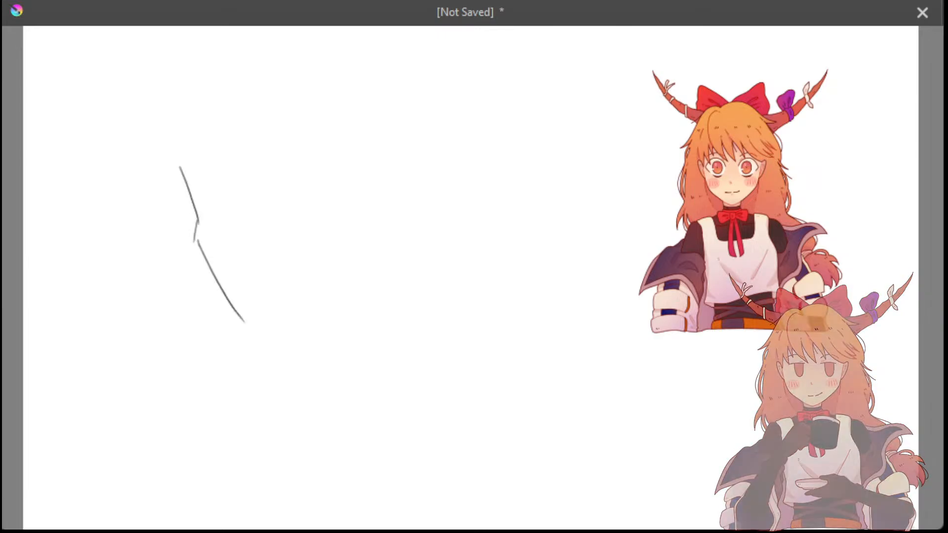
key("ctrl+z")
left_click_drag(195, 242, 239, 324)
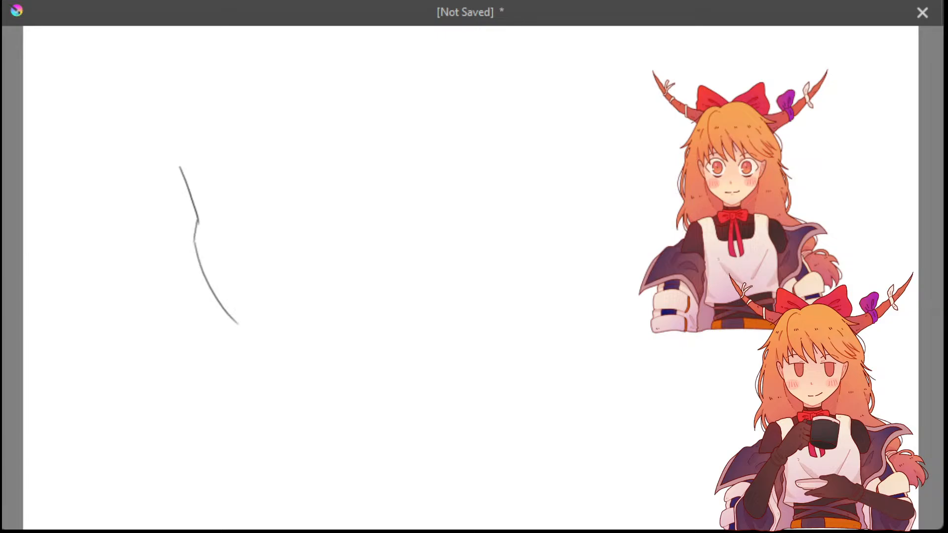
key("ctrl+z")
Sketch a short line running back from the chin, continued by a curved stroke down for the front of the neck
mouse_move(238, 321)
left_mouse_down()
mouse_move(275, 338)
mouse_move(285, 329)
mouse_move(294, 346)
left_mouse_up()
key("ctrl+z")
key("ctrl+z")
key("ctrl+z")
key("ctrl+z")
key("ctrl+z")
key("ctrl+z")
key("ctrl+z")
mouse_move(243, 324)
left_mouse_down()
mouse_move(282, 336)
mouse_move(297, 385)
left_mouse_up()
key("ctrl+z")
left_click_drag(281, 338, 296, 401)
Sketch a short arc rising from the chin and a shallow arc above the neck
mouse_move(250, 302)
left_mouse_down()
mouse_move(272, 318)
mouse_move(251, 292)
mouse_move(313, 282)
mouse_move(383, 350)
left_mouse_up()
key("ctrl+z")
key("ctrl+z")
key("ctrl+z")
key("ctrl+z")
key("ctrl+z")
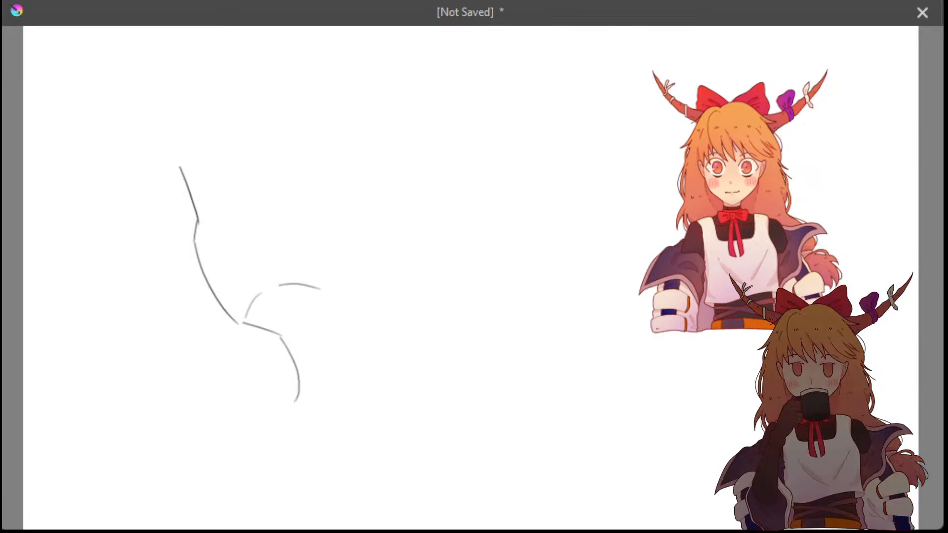
mouse_move(380, 297)
left_mouse_down()
mouse_move(398, 358)
mouse_move(425, 367)
left_mouse_up()
key("ctrl+z")
key("ctrl+z")
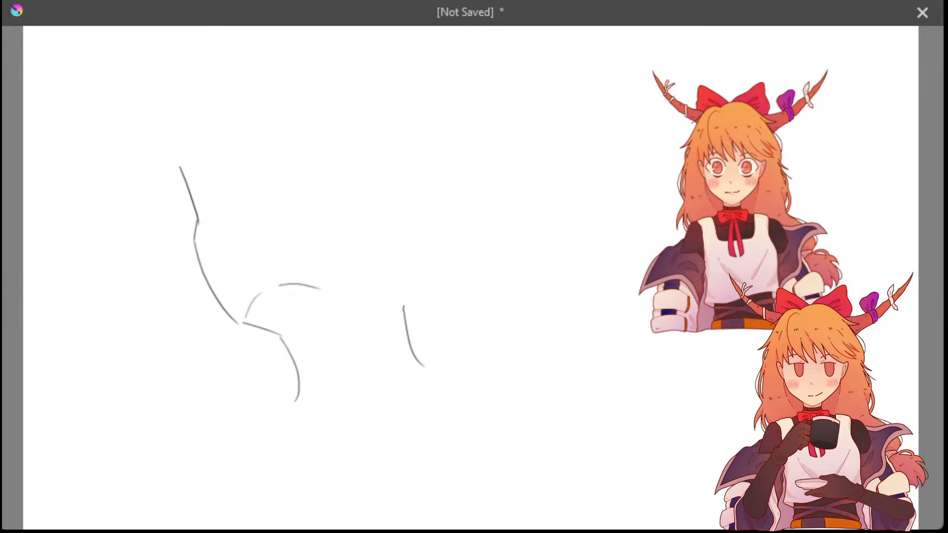
left_click_drag(395, 166, 411, 240)
key("ctrl+z")
key("ctrl+z")
mouse_move(358, 296)
left_mouse_down()
mouse_move(369, 332)
mouse_move(402, 363)
left_mouse_up()
key("ctrl+z")
key("ctrl+z")
left_click_drag(386, 310, 414, 364)
key("ctrl+z")
key("ctrl+z")
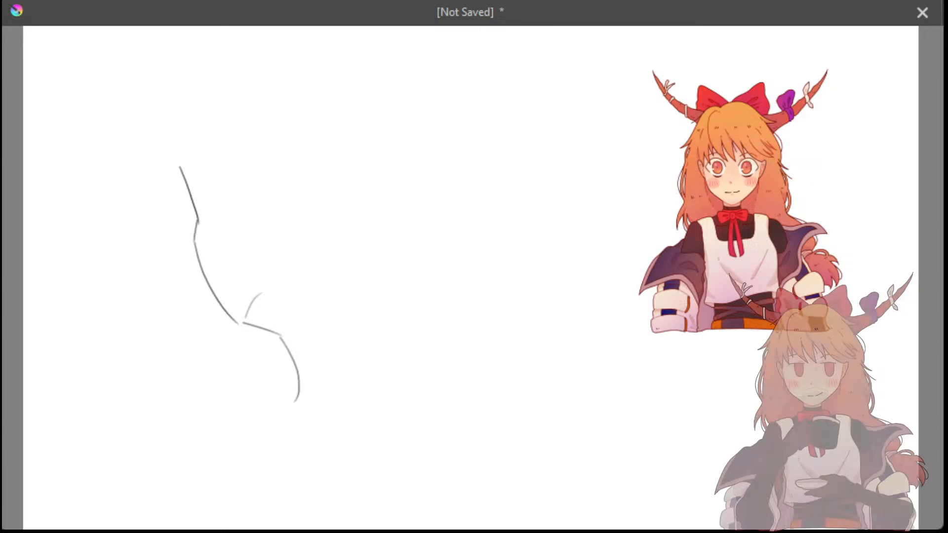
Redraw the shallow arc above the neck and sketch a curved stroke sloping down for the back of the neck
mouse_move(290, 285)
left_mouse_down()
mouse_move(341, 277)
mouse_move(375, 329)
left_mouse_up()
key("ctrl+z")
key("ctrl+z")
key("ctrl+z")
key("ctrl+z")
key("ctrl+z")
key("ctrl+z")
key("ctrl+z")
key("ctrl+z")
key("ctrl+z")
left_click_drag(355, 289, 405, 352)
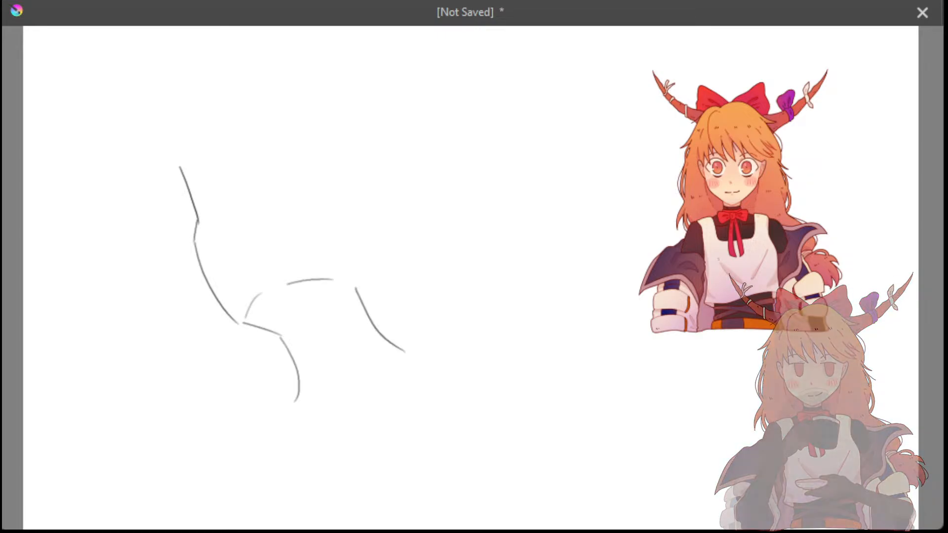
left_click_drag(355, 186, 378, 239)
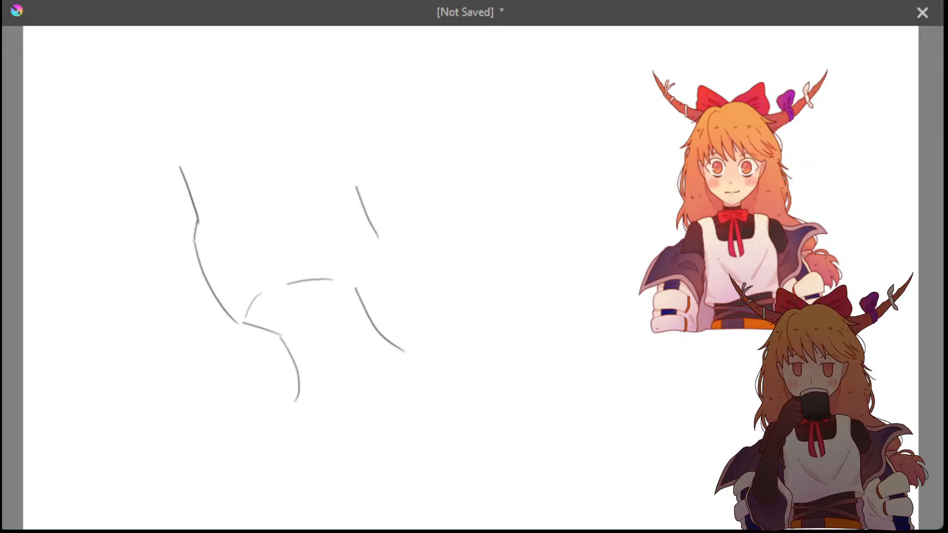
key("ctrl+z")
left_click_drag(346, 185, 379, 267)
key("ctrl+z")
key("ctrl+z")
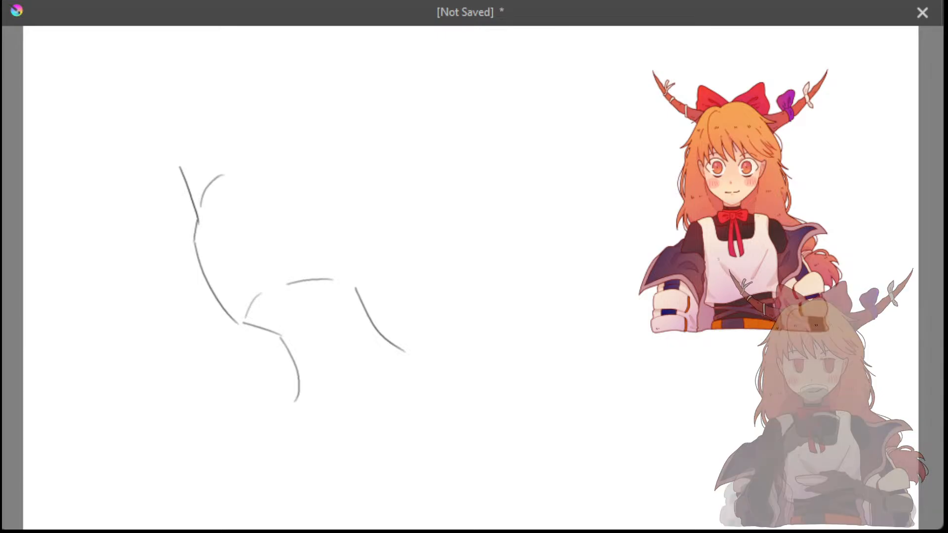
Sketch a long arc that starts at the notch in the side contour and sweeps up and across the face
left_click_drag(206, 222, 278, 184)
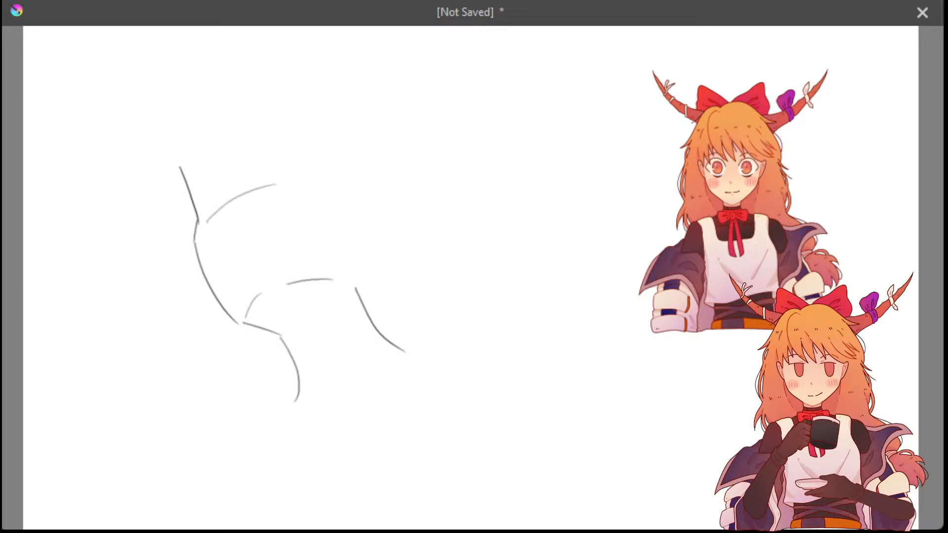
key("ctrl+z")
mouse_move(206, 233)
left_mouse_down()
mouse_move(298, 178)
mouse_move(282, 183)
left_mouse_up()
key("ctrl+z")
key("ctrl+z")
left_click_drag(199, 223, 293, 185)
key("ctrl+z")
mouse_move(200, 238)
left_mouse_down()
mouse_move(279, 173)
mouse_move(253, 187)
mouse_move(292, 174)
left_mouse_up()
key("ctrl+z")
key("ctrl+z")
key("ctrl+shift+z")
key("ctrl+z")
left_click_drag(201, 225, 299, 189)
key("ctrl+z")
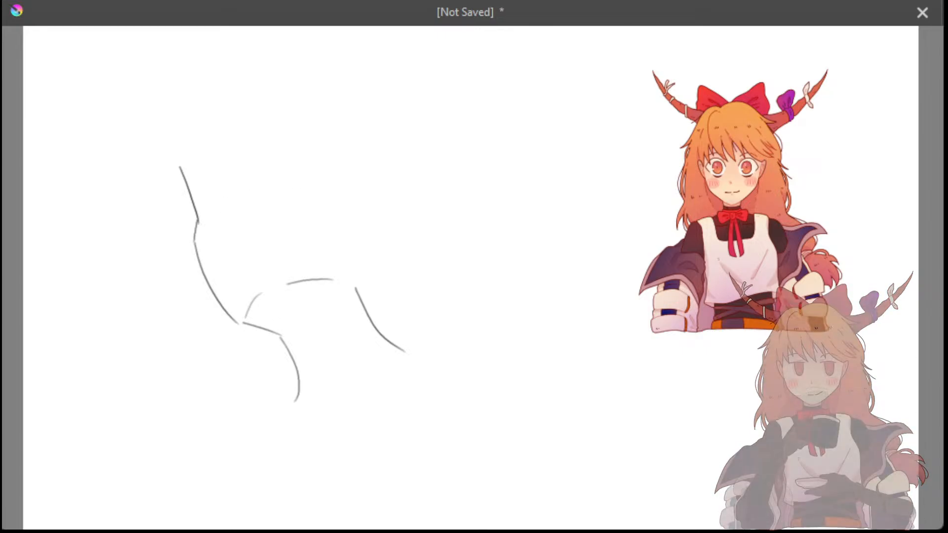
key("ctrl+shift+z")
key("ctrl+z")
mouse_move(207, 229)
left_mouse_down()
mouse_move(259, 182)
mouse_move(300, 177)
mouse_move(287, 177)
left_mouse_up()
key("ctrl+z")
key("ctrl+z")
key("ctrl+z")
mouse_move(200, 242)
left_mouse_down()
mouse_move(253, 188)
mouse_move(291, 187)
left_mouse_up()
key("ctrl+z")
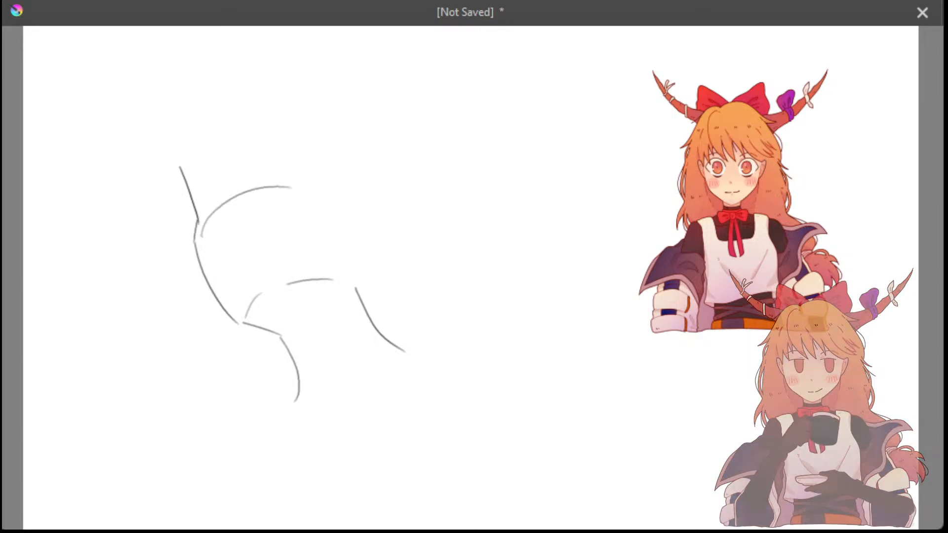
Sketch a long curved guide line from the forehead, crossing the face arc, down to the short arc at the chin
mouse_move(207, 161)
left_mouse_down()
mouse_move(270, 283)
mouse_move(262, 304)
left_mouse_up()
key("ctrl+z")
key("ctrl+z")
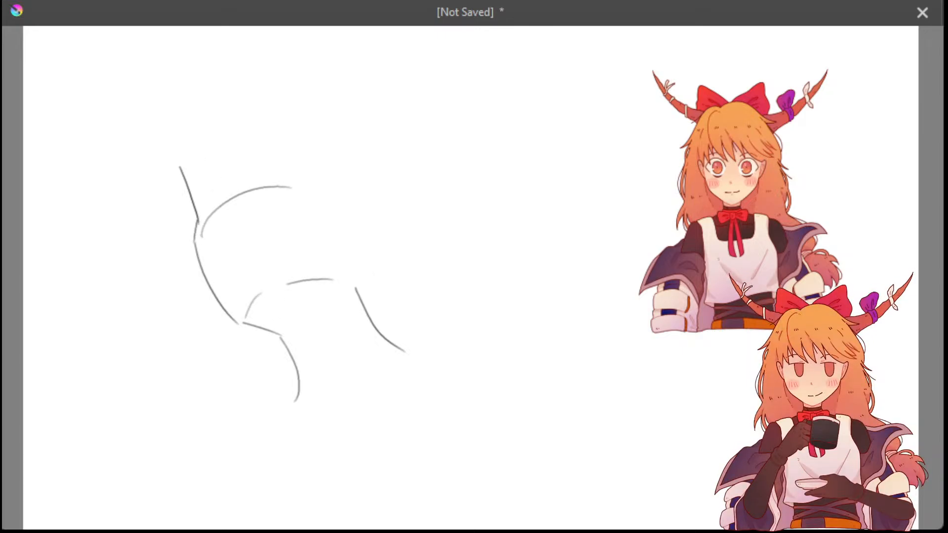
mouse_move(226, 150)
left_mouse_down()
mouse_move(269, 301)
mouse_move(282, 285)
left_mouse_up()
key("ctrl+z")
key("ctrl+z")
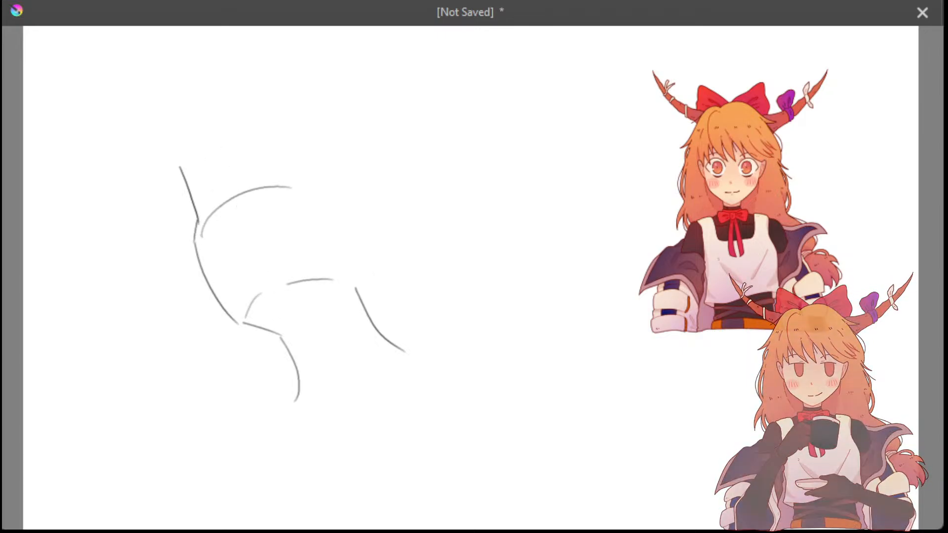
left_click_drag(217, 158, 255, 293)
key("ctrl+z")
key("ctrl+z")
mouse_move(220, 148)
left_mouse_down()
mouse_move(272, 296)
mouse_move(261, 289)
left_mouse_up()
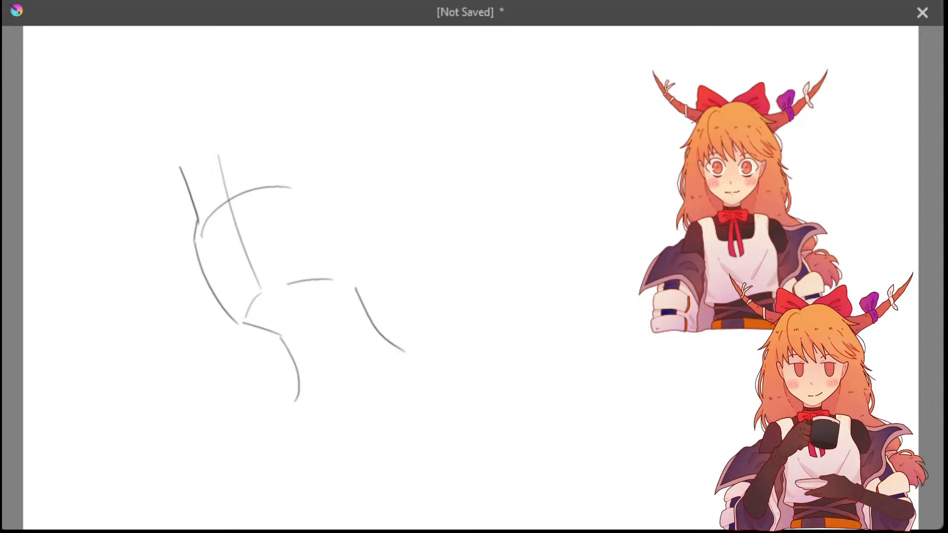
left_click_drag(201, 118, 182, 165)
key("ctrl+z")
left_click_drag(214, 108, 174, 173)
key("ctrl+z")
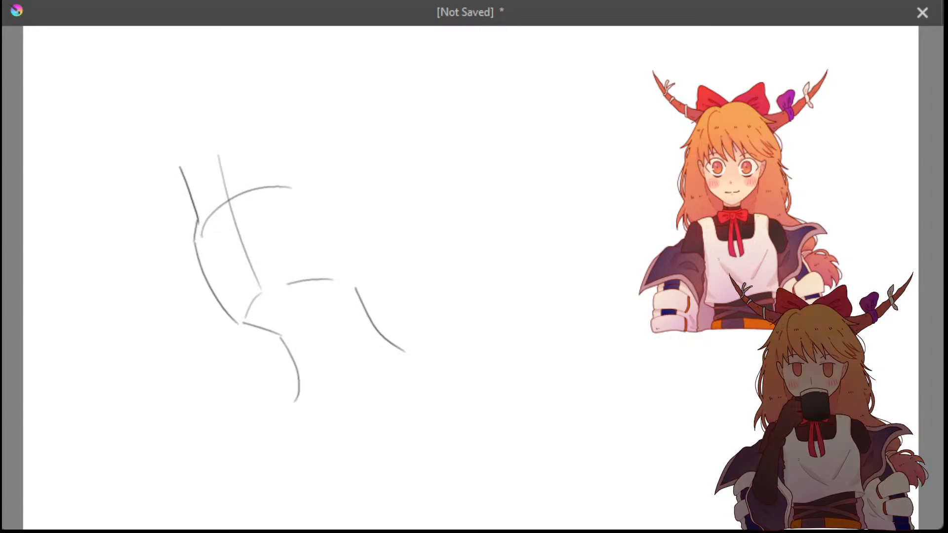
left_click_drag(223, 98, 181, 168)
key("ctrl+z")
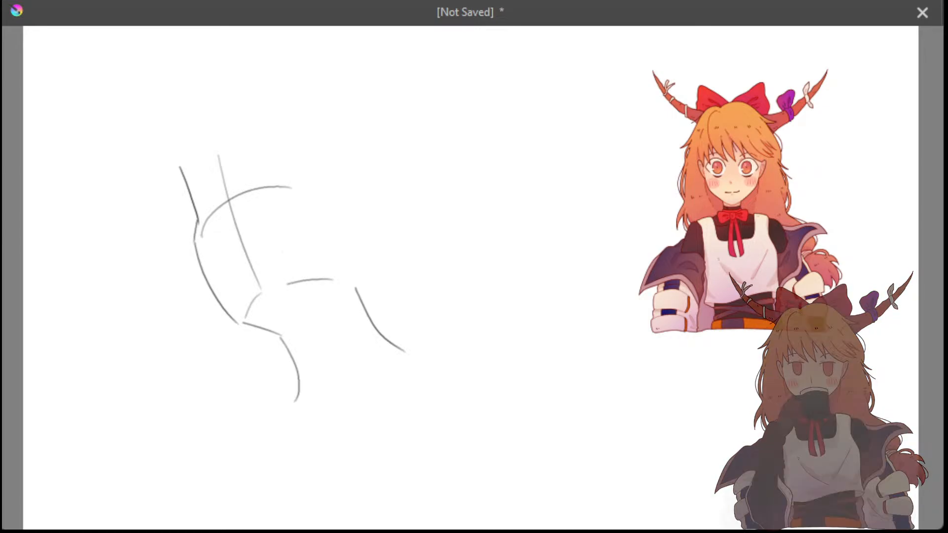
Try several short curved strokes descending beside the forehead to the notch in the side contour
key("ctrl+z")
mouse_move(164, 160)
left_mouse_down()
mouse_move(179, 220)
mouse_move(193, 232)
left_mouse_up()
key("ctrl+z")
left_click_drag(179, 174, 199, 236)
key("ctrl+z")
left_click_drag(164, 161, 196, 231)
key("ctrl+z")
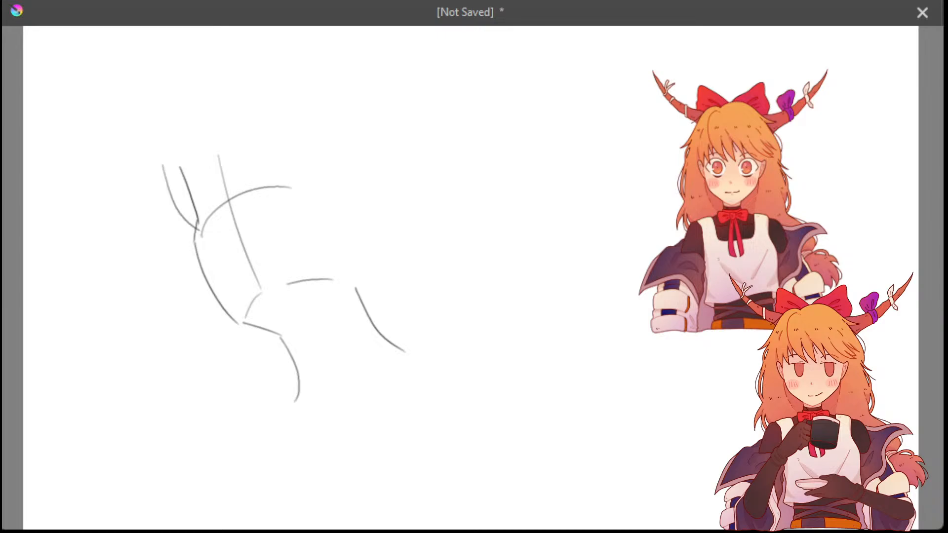
key("ctrl+z")
left_click_drag(163, 163, 195, 231)
key("ctrl+z")
key("ctrl+z")
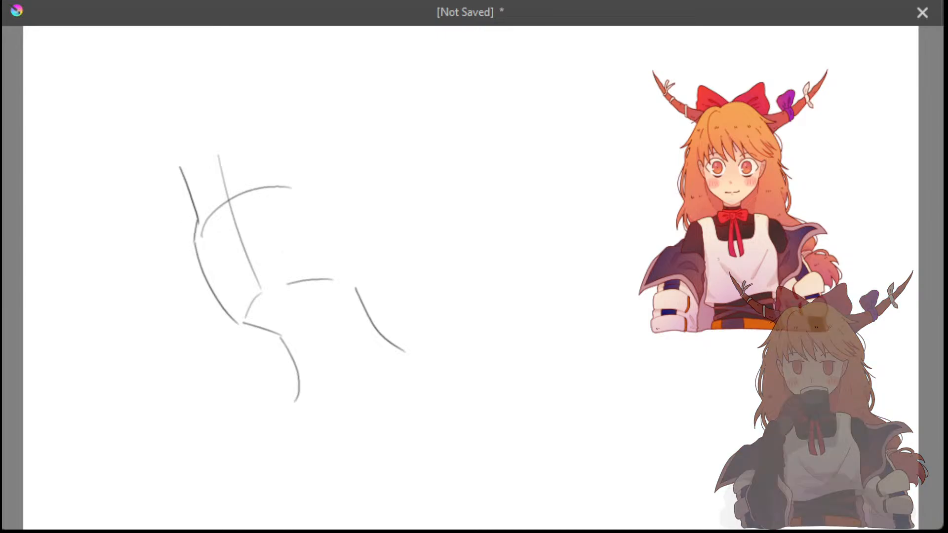
mouse_move(163, 152)
left_mouse_down()
mouse_move(188, 222)
mouse_move(207, 245)
mouse_move(200, 242)
left_mouse_up()
key("ctrl+z")
key("ctrl+z")
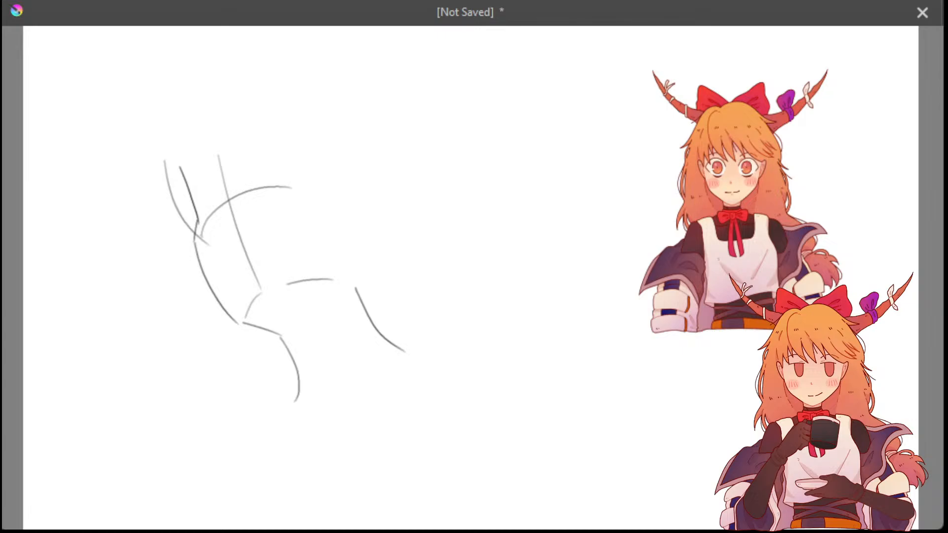
left_click_drag(179, 164, 200, 234)
Undo all remaining strokes of the head and neck sketch to get back to an empty drawing area
key("ctrl+z")
key("ctrl+z")
key("ctrl+z")
key("ctrl+z")
key("ctrl+z")
key("ctrl+z")
key("ctrl+z")
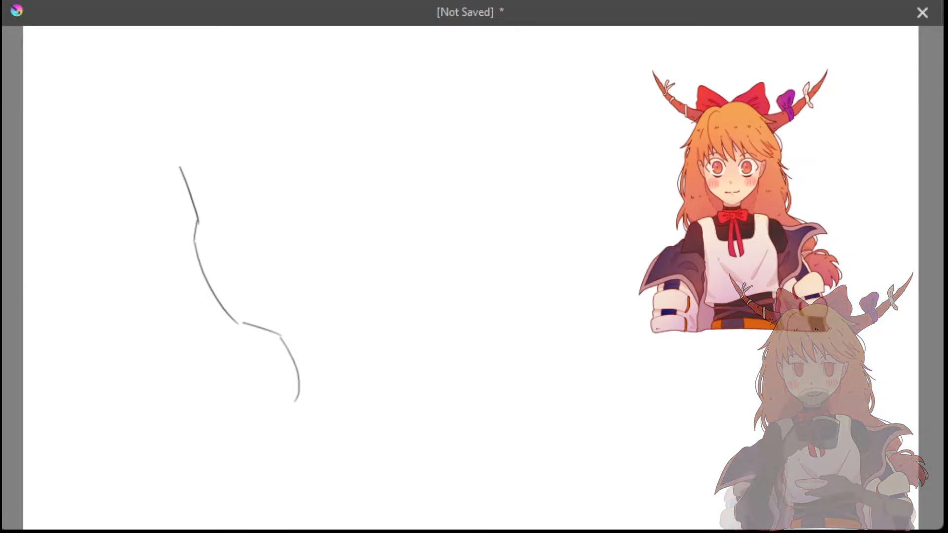
key("ctrl+z")
key("ctrl+z")
key("ctrl+z")
key("ctrl+z")
key("ctrl+z")
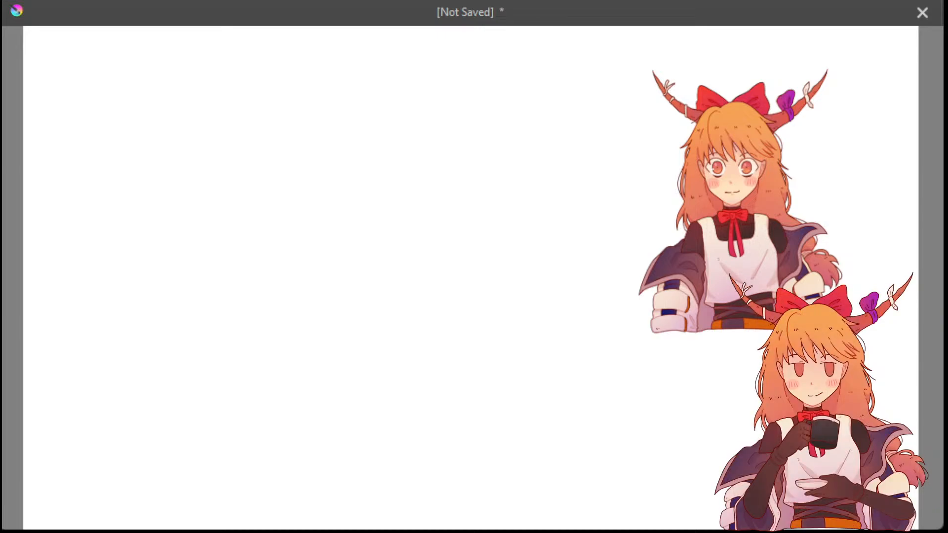
Sketch a large tilted oval for the cranium and reinforce its upper edge with a short stroke
left_click_drag(316, 197, 380, 247)
key("ctrl+z")
mouse_move(325, 214)
left_mouse_down()
mouse_move(404, 281)
mouse_move(267, 339)
left_mouse_up()
key("ctrl+z")
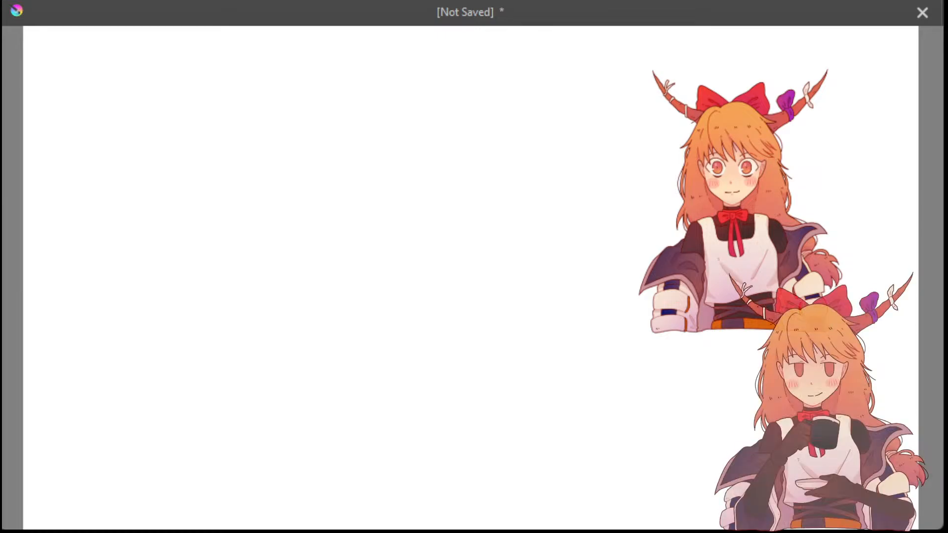
mouse_move(220, 208)
left_mouse_down()
mouse_move(346, 178)
mouse_move(289, 184)
mouse_move(328, 174)
mouse_move(368, 333)
left_mouse_up()
key("ctrl+z")
key("ctrl+z")
key("ctrl+z")
mouse_move(272, 198)
left_mouse_down()
mouse_move(276, 353)
mouse_move(336, 196)
left_mouse_up()
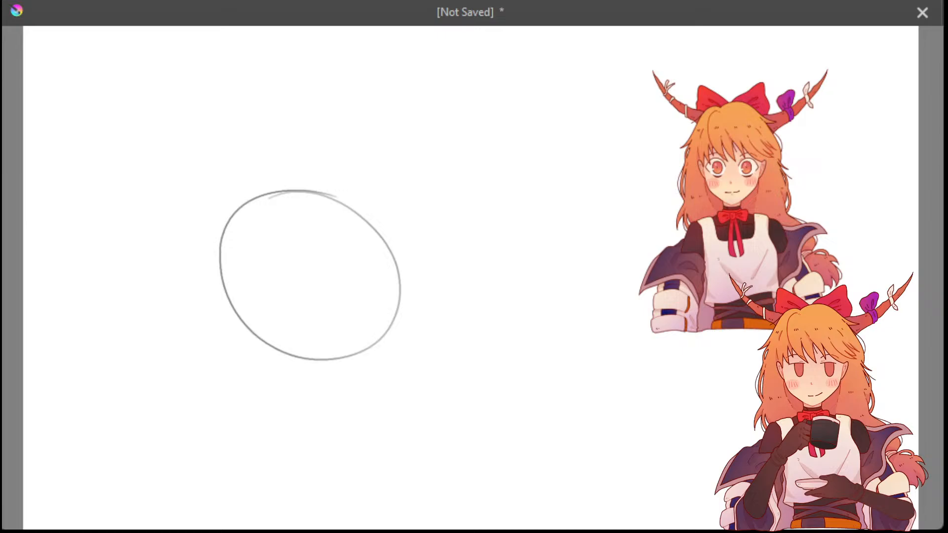
Try several strokes running from the oval's side edge down towards the chin for the side of the face
left_click_drag(218, 274, 246, 351)
key("ctrl+z")
key("ctrl+z")
left_click_drag(227, 304, 257, 362)
key("ctrl+z")
mouse_move(230, 305)
left_mouse_down()
mouse_move(218, 335)
mouse_move(210, 327)
mouse_move(277, 395)
left_mouse_up()
key("ctrl+z")
key("ctrl+z")
key("ctrl+z")
key("ctrl+z")
mouse_move(211, 261)
left_mouse_down()
mouse_move(254, 358)
mouse_move(226, 329)
mouse_move(288, 425)
left_mouse_up()
key("ctrl+z")
key("ctrl+z")
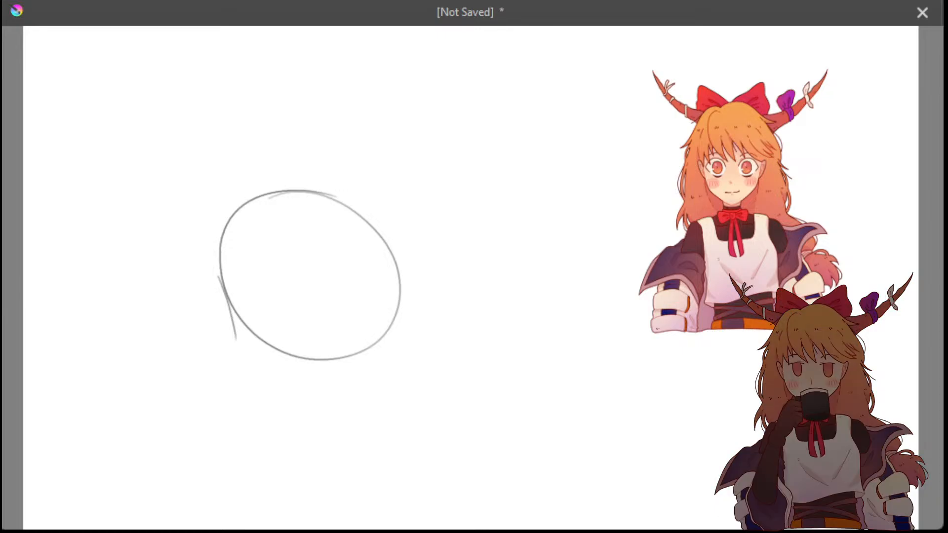
key("ctrl+z")
left_click_drag(221, 284, 247, 343)
key("ctrl+z")
key("ctrl+z")
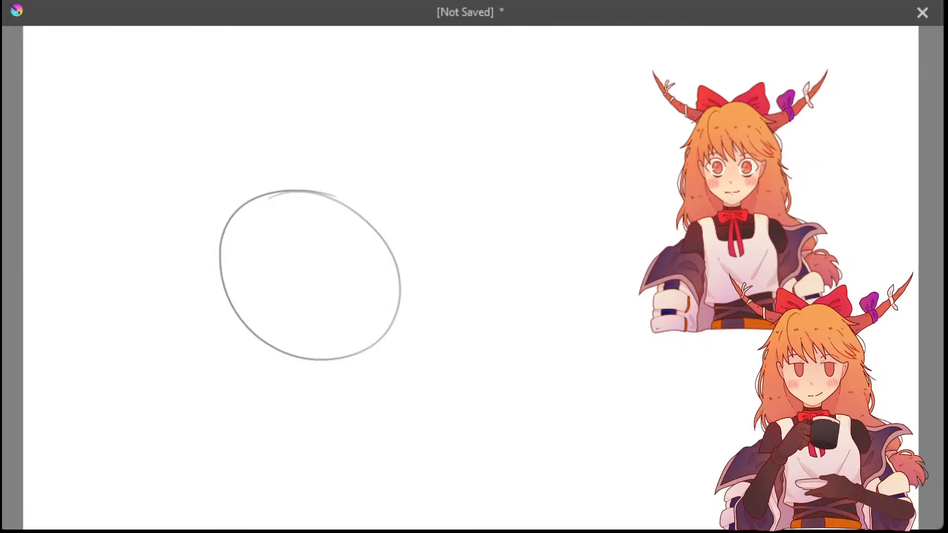
Sketch a short slanted stroke off the oval's lower side edge for the eye socket
left_click_drag(219, 286, 230, 323)
key("ctrl+z")
left_click_drag(219, 280, 233, 321)
key("ctrl+z")
left_click_drag(218, 284, 241, 361)
key("ctrl+z")
key("ctrl+z")
Extend the eye socket stroke with a short, nearly vertical line for the cheekbone
mouse_move(236, 328)
left_mouse_down()
mouse_move(246, 366)
mouse_move(315, 418)
left_mouse_up()
key("ctrl+z")
key("ctrl+z")
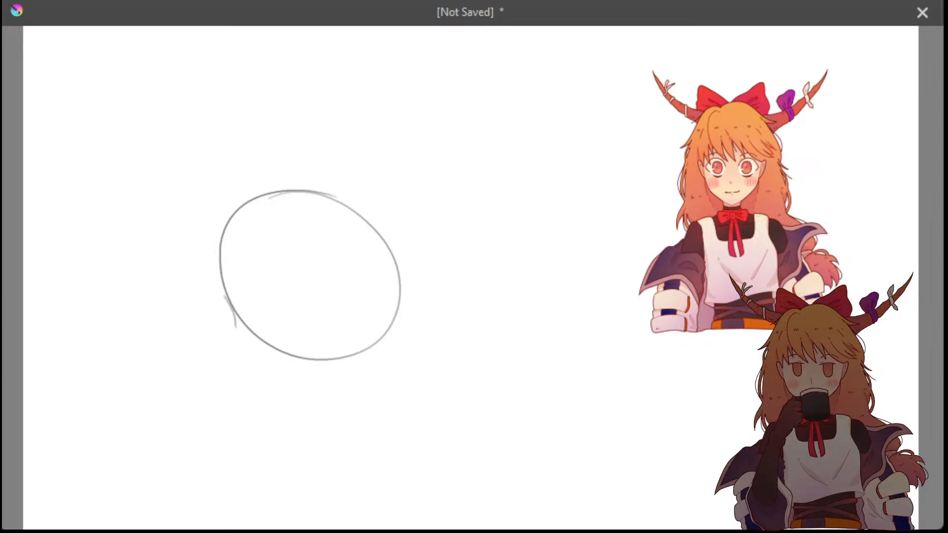
key("ctrl+z")
mouse_move(237, 330)
left_mouse_down()
mouse_move(244, 366)
mouse_move(296, 413)
left_mouse_up()
key("ctrl+z")
key("ctrl+z")
Sketch the cheek as a curve sweeping from the end of the cheekbone line down towards the chin
mouse_move(240, 357)
left_mouse_down()
mouse_move(271, 405)
mouse_move(297, 418)
left_mouse_up()
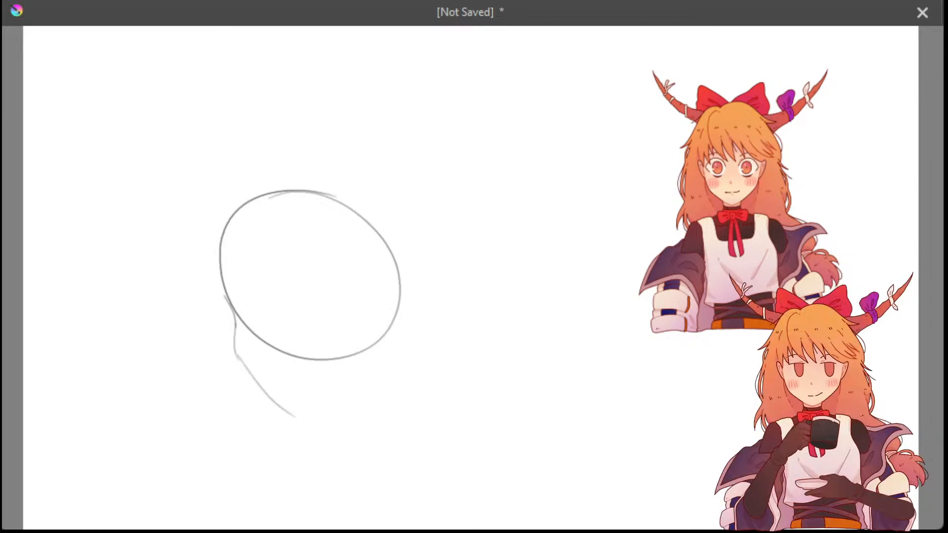
key("ctrl+z")
left_click_drag(237, 354, 286, 420)
key("ctrl+z")
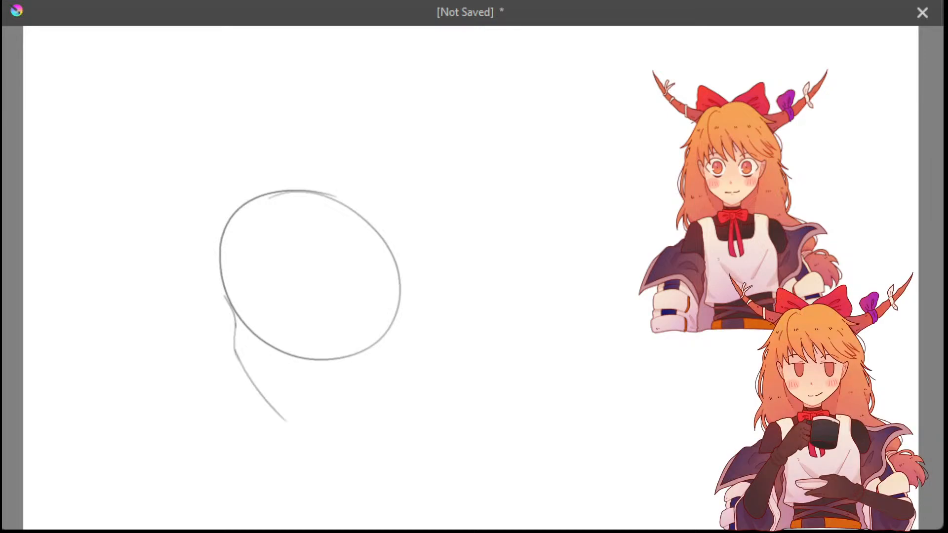
key("ctrl+z")
left_click_drag(238, 354, 292, 425)
Extend the cheek curve to the chin and sketch a shallow jaw stroke rising from it
left_click_drag(289, 422, 320, 441)
key("ctrl+z")
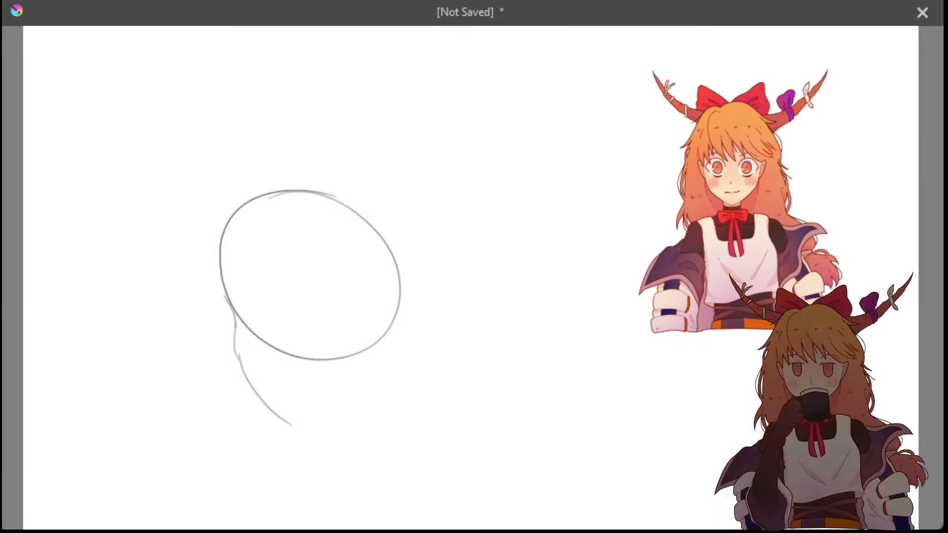
mouse_move(285, 419)
left_mouse_down()
mouse_move(324, 442)
mouse_move(318, 436)
mouse_move(382, 416)
left_mouse_up()
key("ctrl+z")
key("ctrl+z")
key("ctrl+z")
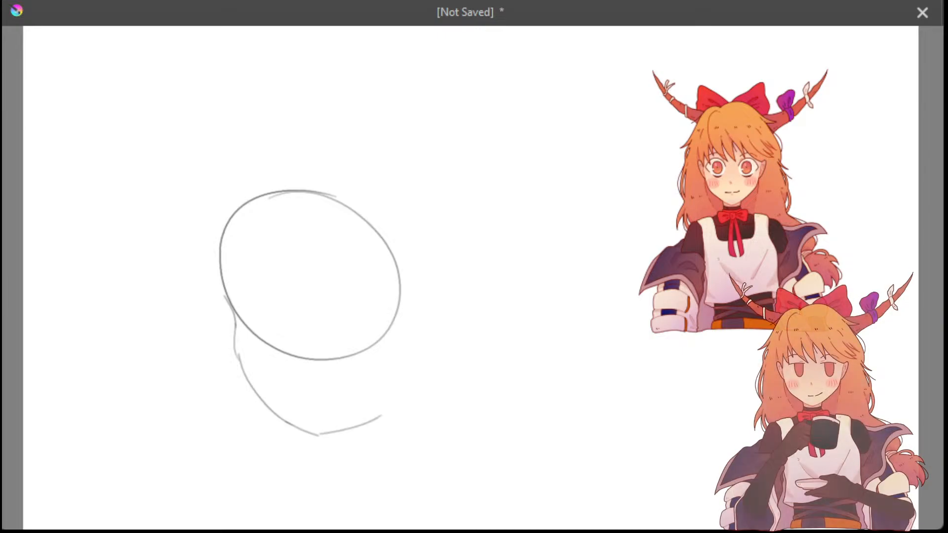
Replace the shallow jaw stroke with a steeper jawline rising diagonally from just beside the chin
key("ctrl+z")
left_click_drag(322, 437, 403, 391)
key("ctrl+z")
key("ctrl+z")
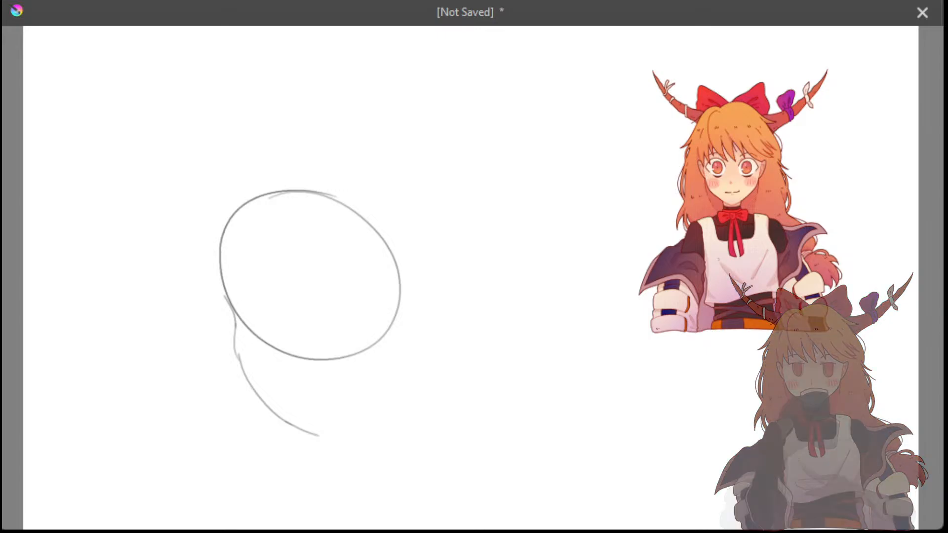
key("ctrl+z")
left_click_drag(335, 434, 413, 387)
key("ctrl+z")
left_click_drag(341, 427, 413, 378)
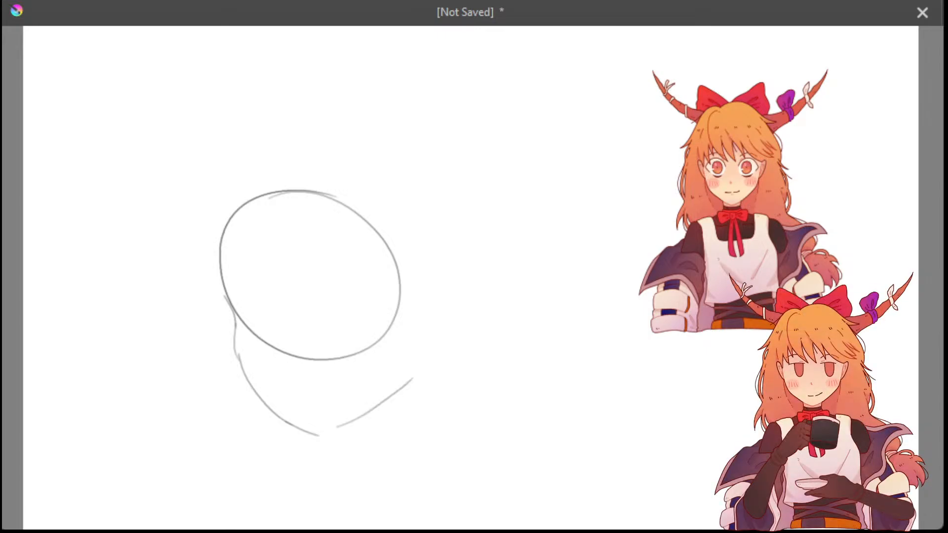
key("ctrl+z")
left_click_drag(336, 425, 412, 364)
key("ctrl+z")
left_click_drag(328, 426, 403, 375)
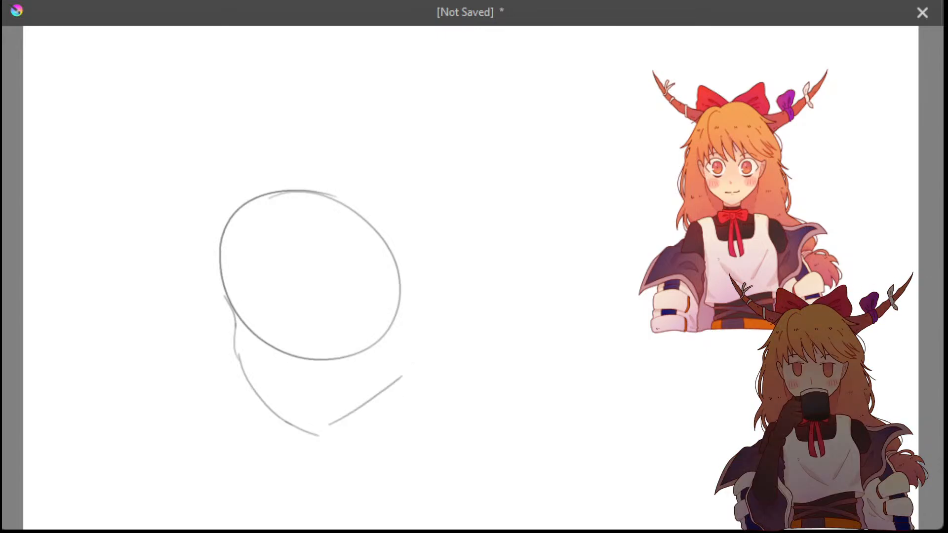
key("ctrl+z")
mouse_move(338, 425)
left_mouse_down()
mouse_move(411, 373)
mouse_move(414, 353)
left_mouse_up()
key("ctrl+z")
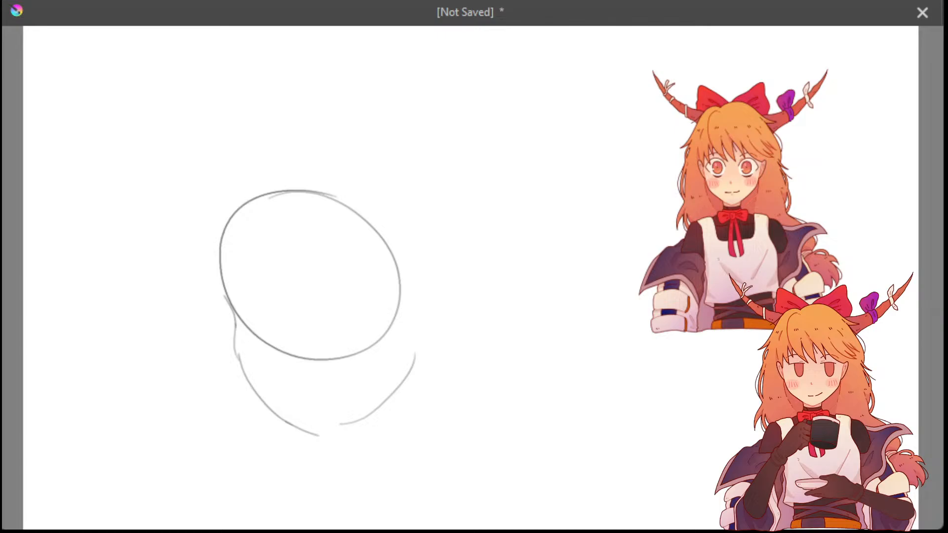
key("ctrl+z")
left_click_drag(338, 431, 408, 375)
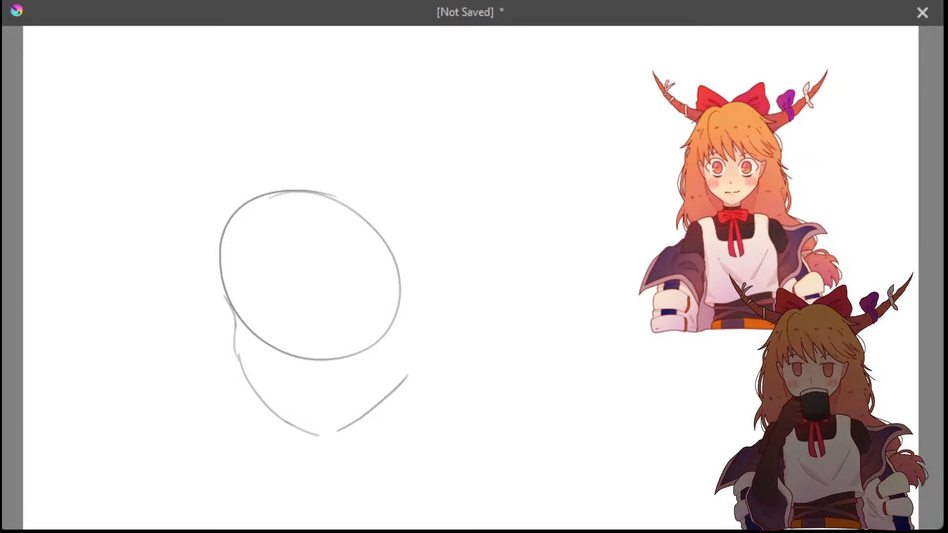
Try a vertical stroke behind the oval and several rising arcs above it for the skull outline
left_click_drag(420, 258, 426, 338)
key("ctrl+z")
mouse_move(226, 208)
left_mouse_down()
mouse_move(219, 284)
mouse_move(264, 171)
mouse_move(354, 152)
left_mouse_up()
key("ctrl+z")
key("ctrl+z")
key("ctrl+z")
left_click_drag(249, 195, 355, 164)
key("ctrl+z")
mouse_move(256, 197)
left_mouse_down()
mouse_move(378, 170)
mouse_move(339, 138)
left_mouse_up()
key("ctrl+z")
key("ctrl+z")
mouse_move(250, 208)
left_mouse_down()
mouse_move(360, 143)
mouse_move(334, 154)
left_mouse_up()
key("ctrl+z")
key("ctrl+z")
Sketch a long arc rising from the oval's upper side edge over it for the top of the head
left_click_drag(233, 217, 318, 143)
key("ctrl+z")
mouse_move(233, 207)
left_mouse_down()
mouse_move(328, 131)
mouse_move(353, 134)
left_mouse_up()
key("ctrl+z")
key("ctrl+z")
mouse_move(224, 225)
left_mouse_down()
mouse_move(355, 146)
mouse_move(447, 204)
left_mouse_up()
key("ctrl+z")
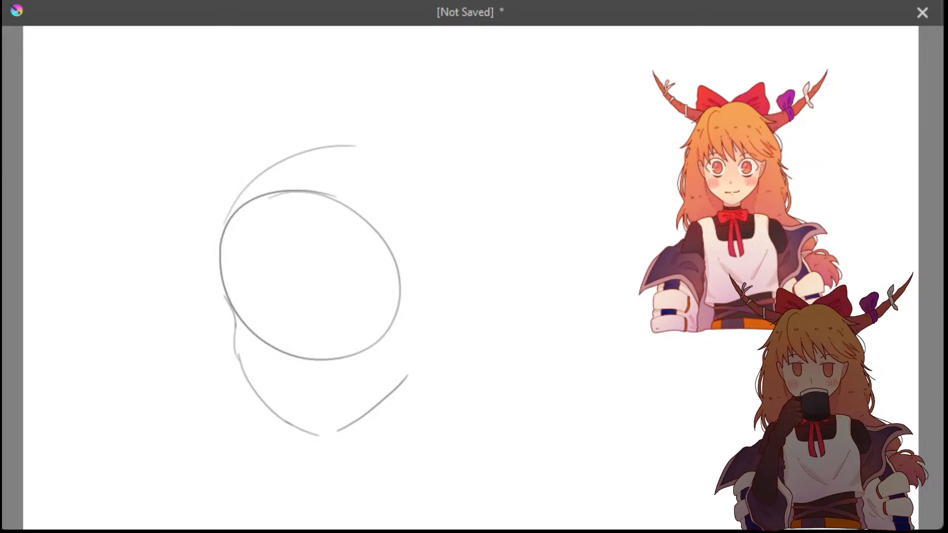
Sketch a curved stroke descending behind the oval for the upper back of the head
mouse_move(406, 156)
left_mouse_down()
mouse_move(478, 259)
mouse_move(452, 262)
left_mouse_up()
key("ctrl+z")
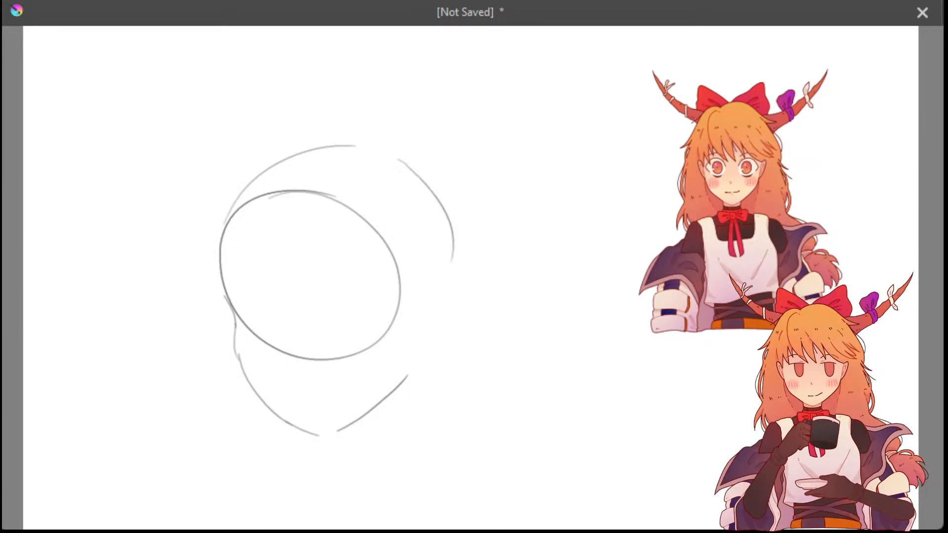
key("ctrl+z")
key("ctrl+z")
mouse_move(404, 164)
left_mouse_down()
mouse_move(462, 279)
mouse_move(461, 251)
mouse_move(451, 341)
left_mouse_up()
key("ctrl+z")
Sketch the lower back of the head as a stroke curving inward down to the nape
left_click_drag(466, 275, 438, 351)
key("ctrl+z")
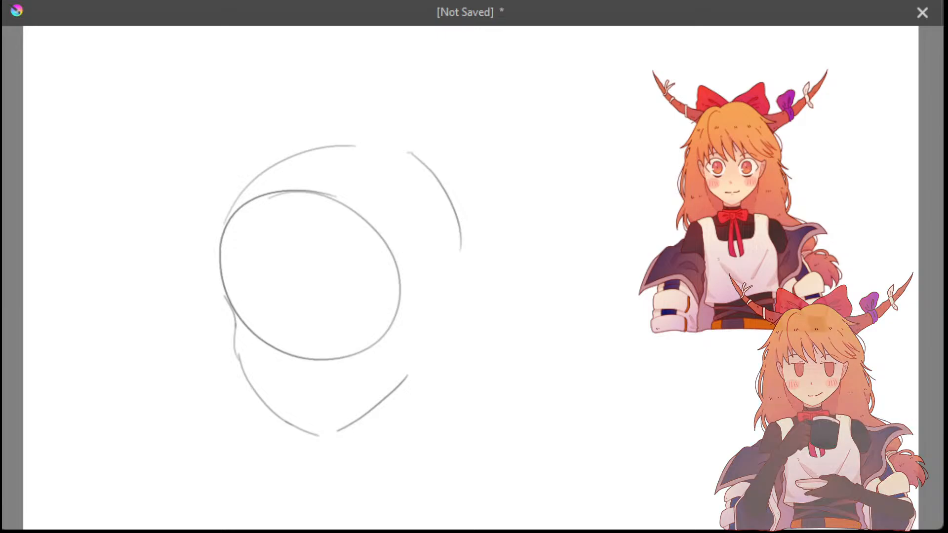
left_click_drag(465, 269, 433, 352)
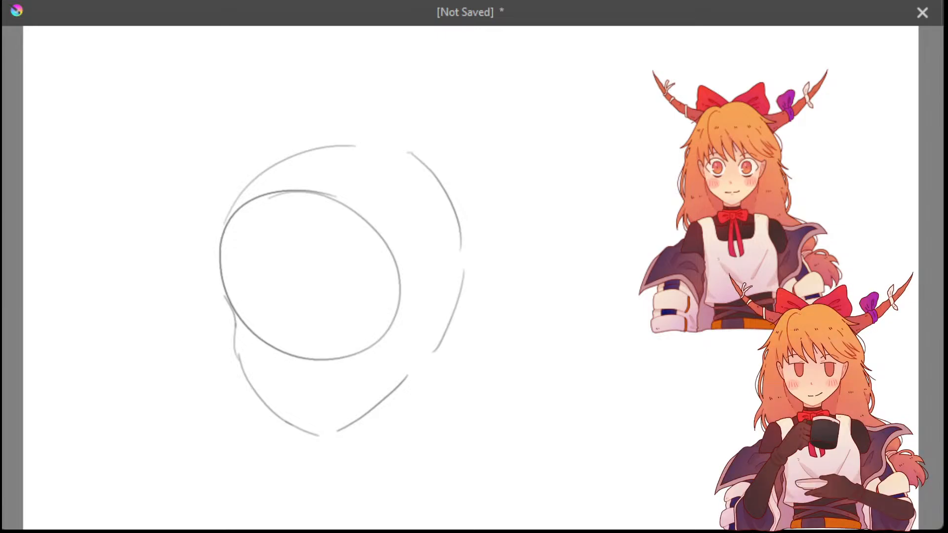
Try short slanted strokes below the jawline for the neck
mouse_move(383, 404)
left_mouse_down()
mouse_move(376, 453)
mouse_move(364, 455)
left_mouse_up()
key("ctrl+z")
key("ctrl+z")
left_click_drag(382, 403, 358, 462)
key("ctrl+z")
left_click_drag(438, 390, 412, 436)
key("ctrl+z")
Sketch the back of the neck as a curve from the nape flaring outward at its lower end
left_click_drag(436, 359, 457, 426)
key("ctrl+z")
left_click_drag(436, 361, 481, 440)
key("ctrl+z")
left_click_drag(437, 361, 462, 432)
Sketch the shoulder line in broken strokes sloping outward from the cheek curve, ending in a short downward hook
left_click_drag(274, 421, 228, 444)
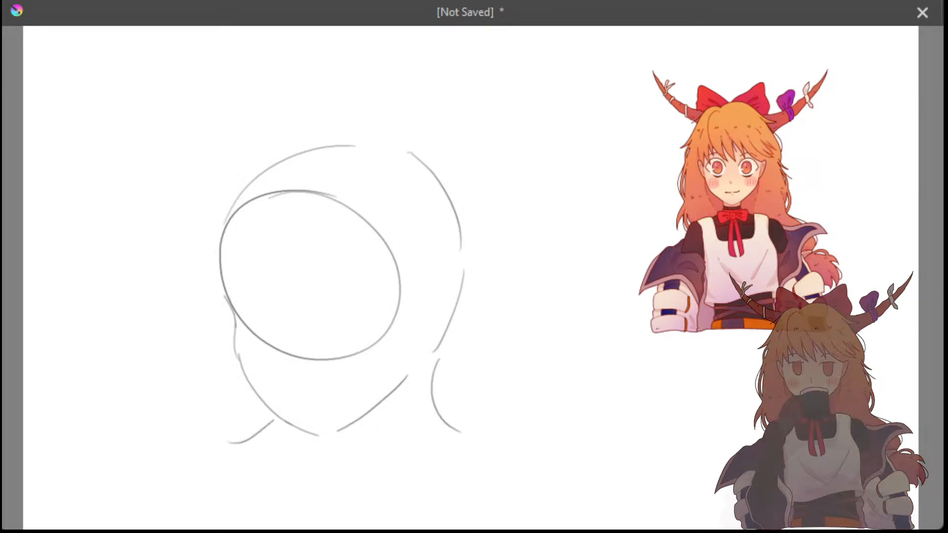
key("ctrl+z")
key("ctrl+z")
mouse_move(250, 410)
left_mouse_down()
mouse_move(210, 433)
mouse_move(214, 415)
mouse_move(239, 414)
mouse_move(221, 408)
mouse_move(156, 423)
mouse_move(136, 448)
left_mouse_up()
key("ctrl+z")
key("ctrl+z")
key("ctrl+z")
key("ctrl+z")
key("ctrl+z")
key("ctrl+z")
key("ctrl+z")
key("ctrl+z")
key("ctrl+z")
key("ctrl+z")
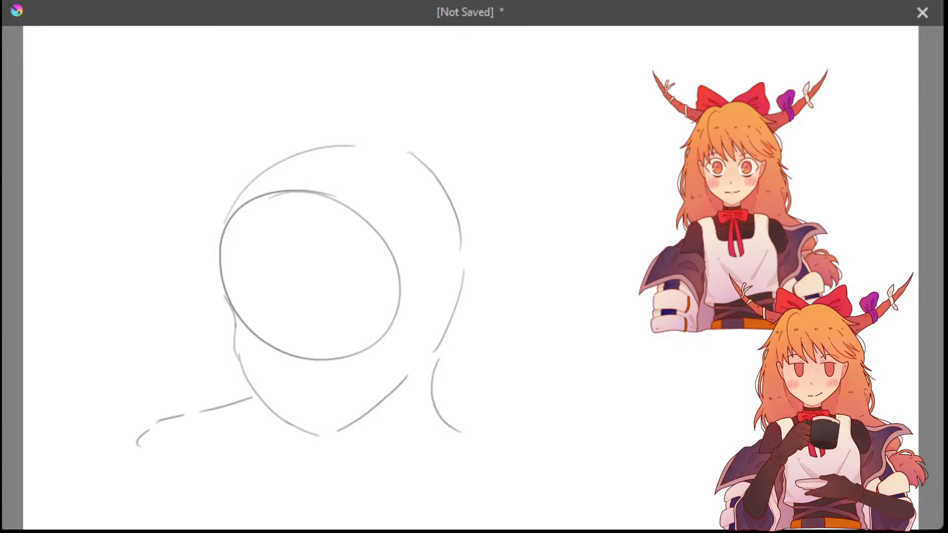
Replace the sloping shoulder line with two short, nearly level strokes beside the cheek and add a downward-sloping stroke beyond the neck for the opposite shoulder
key("ctrl+z")
key("ctrl+z")
key("ctrl+z")
key("ctrl+z")
mouse_move(243, 386)
left_mouse_down()
mouse_move(170, 402)
mouse_move(184, 405)
mouse_move(171, 412)
left_mouse_up()
key("ctrl+z")
key("ctrl+z")
key("ctrl+z")
key("ctrl+z")
key("ctrl+z")
mouse_move(227, 378)
left_mouse_down()
mouse_move(199, 375)
mouse_move(217, 373)
mouse_move(157, 407)
mouse_move(171, 387)
left_mouse_up()
key("ctrl+z")
key("ctrl+z")
key("ctrl+z")
key("ctrl+z")
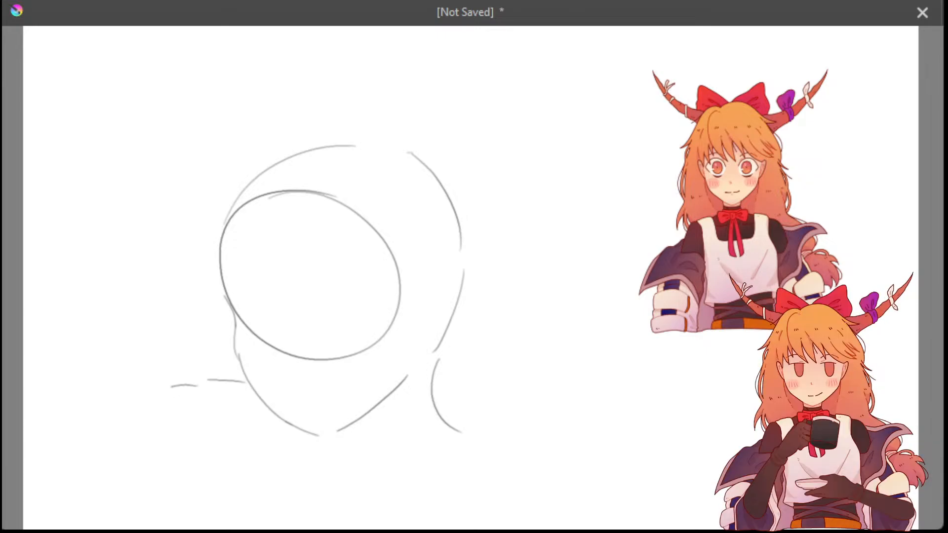
left_click_drag(484, 437, 537, 454)
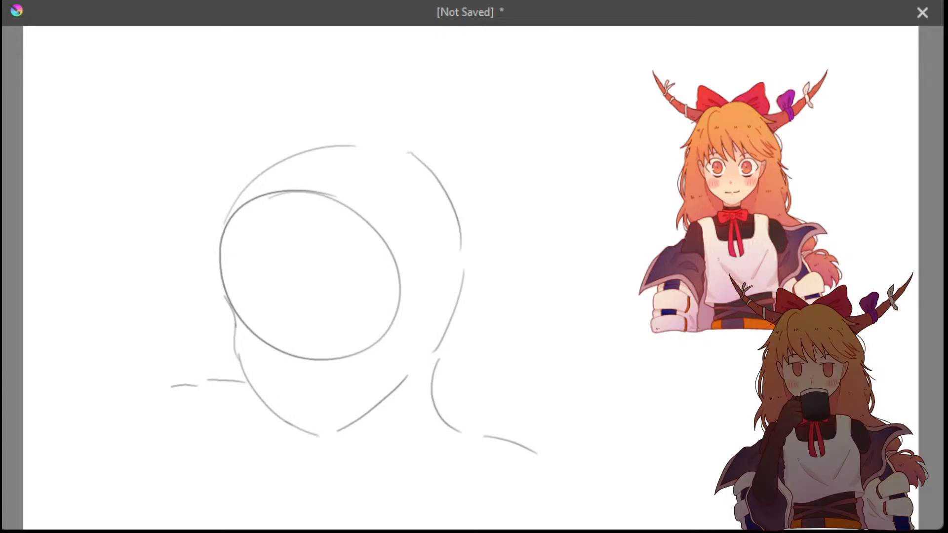
Try a hair strand curving down from the upper edge of the face oval into the face
left_click_drag(269, 202, 294, 194)
key("ctrl+z")
left_click_drag(272, 198, 262, 266)
key("ctrl+z")
key("ctrl+z")
left_click_drag(271, 204, 282, 293)
key("ctrl+z")
key("ctrl+z")
left_click_drag(269, 203, 296, 304)
key("ctrl+z")
left_click_drag(269, 211, 294, 307)
key("ctrl+z")
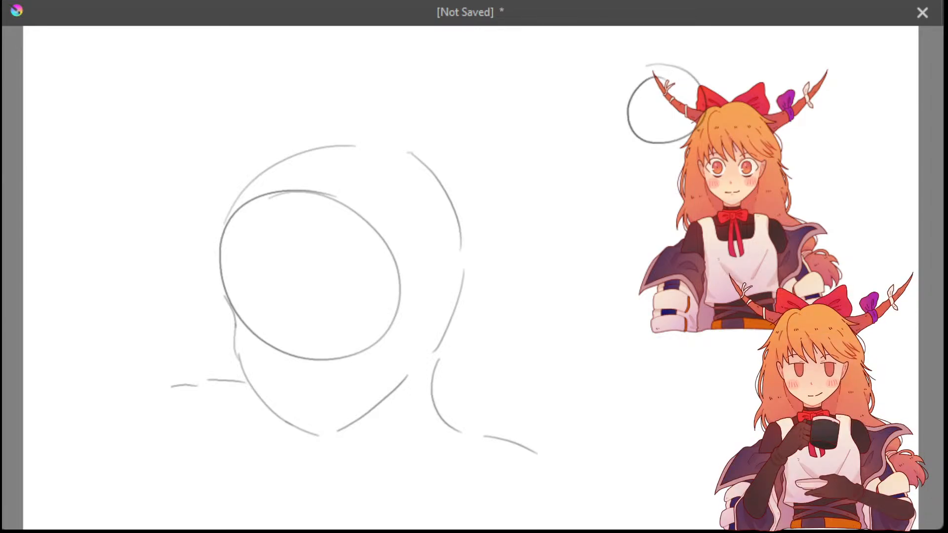
Circle the horn with the purple bow on the upper reference figure and mark both horn bases with short curved strokes over the hair
mouse_move(760, 81)
left_mouse_down()
mouse_move(771, 94)
mouse_move(810, 82)
left_mouse_up()
key("ctrl+z")
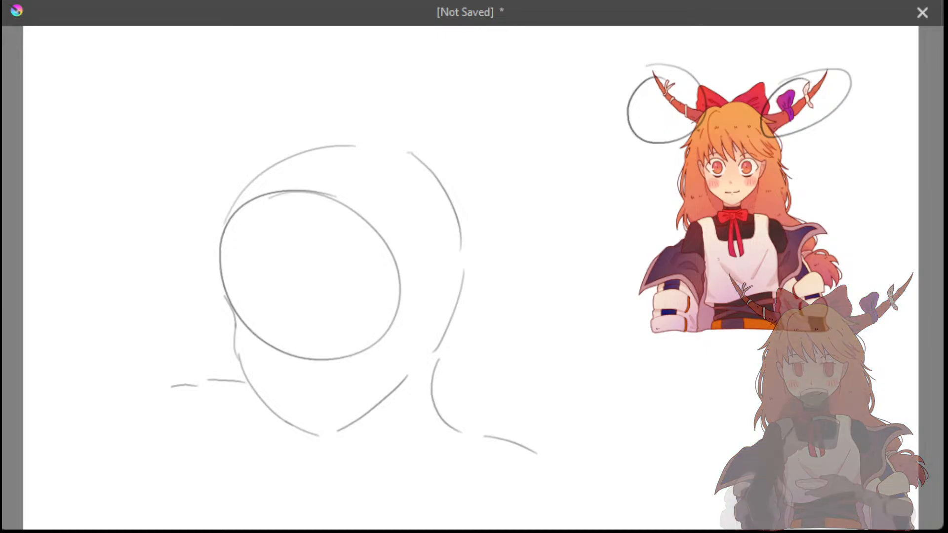
left_click_drag(720, 81, 702, 151)
key("ctrl+z")
left_click_drag(711, 72, 701, 129)
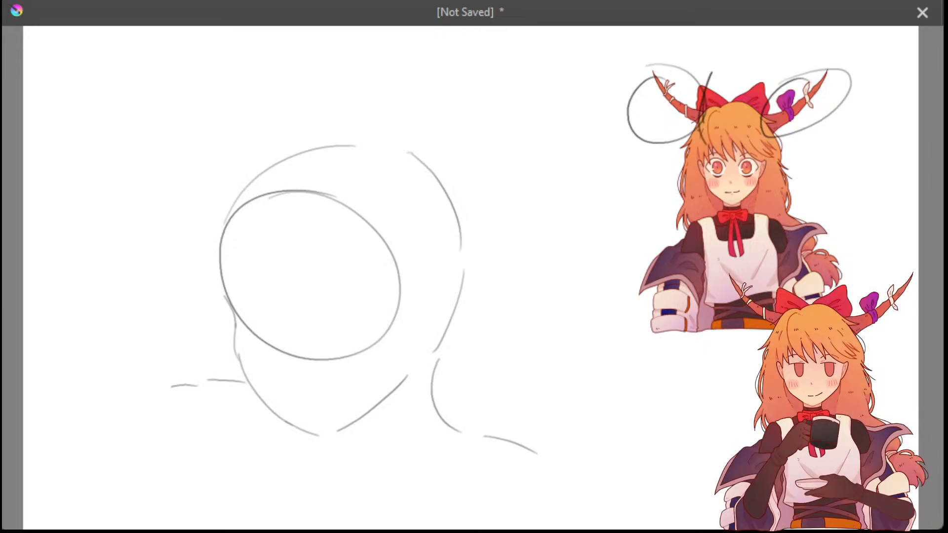
mouse_move(783, 82)
left_mouse_down()
mouse_move(747, 148)
mouse_move(694, 91)
left_mouse_up()
key("ctrl+z")
left_click_drag(801, 91, 747, 141)
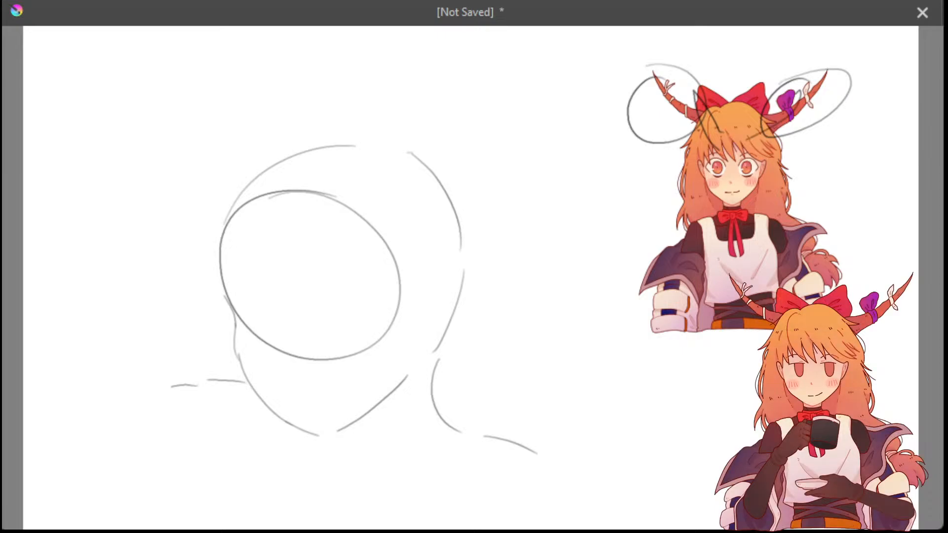
key("ctrl+z")
key("ctrl+z")
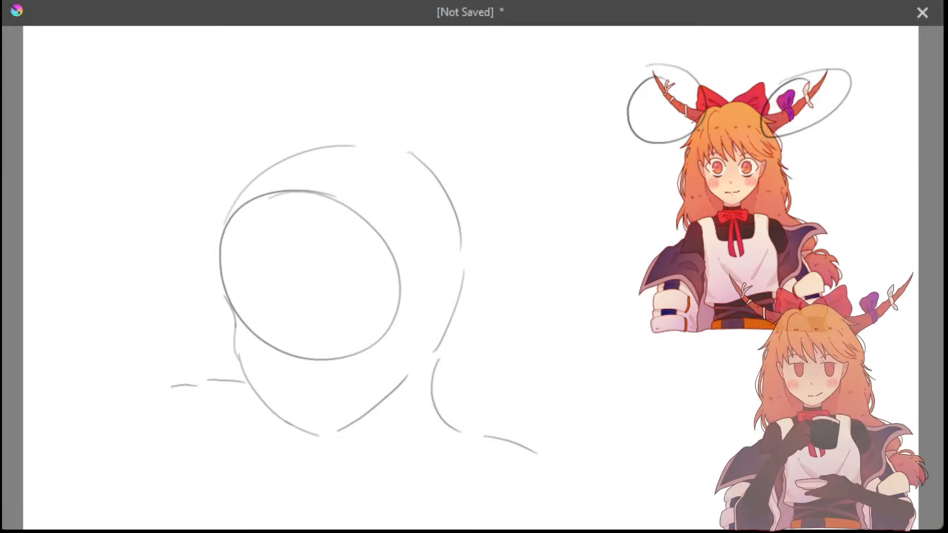
mouse_move(716, 144)
left_mouse_down()
mouse_move(695, 98)
mouse_move(715, 140)
mouse_move(755, 128)
mouse_move(768, 113)
left_mouse_up()
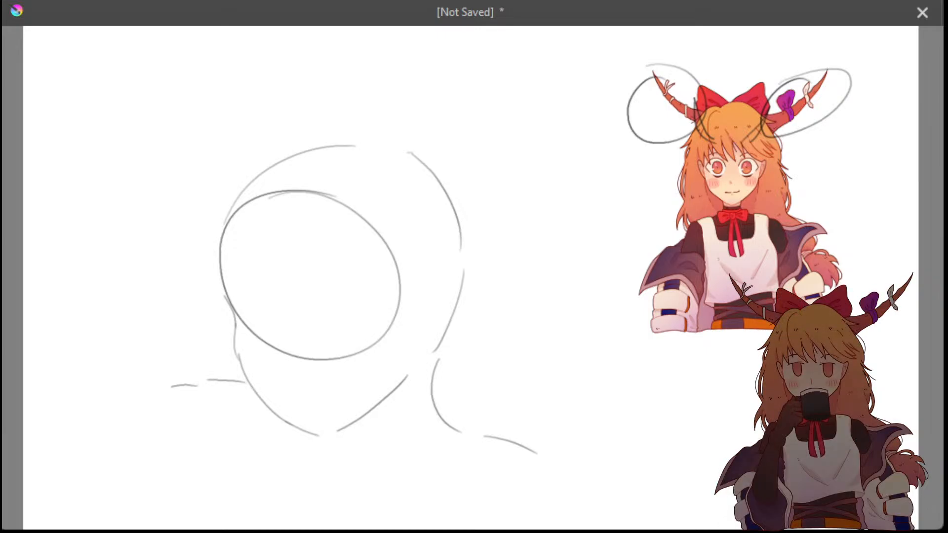
Try a curved horizontal guideline running from the cheek along the underside of the face oval
left_click_drag(231, 322, 313, 349)
key("ctrl+z")
key("ctrl+z")
mouse_move(232, 326)
left_mouse_down()
mouse_move(319, 362)
mouse_move(292, 354)
mouse_move(361, 366)
mouse_move(338, 360)
left_mouse_up()
key("ctrl+z")
key("ctrl+z")
key("ctrl+z")
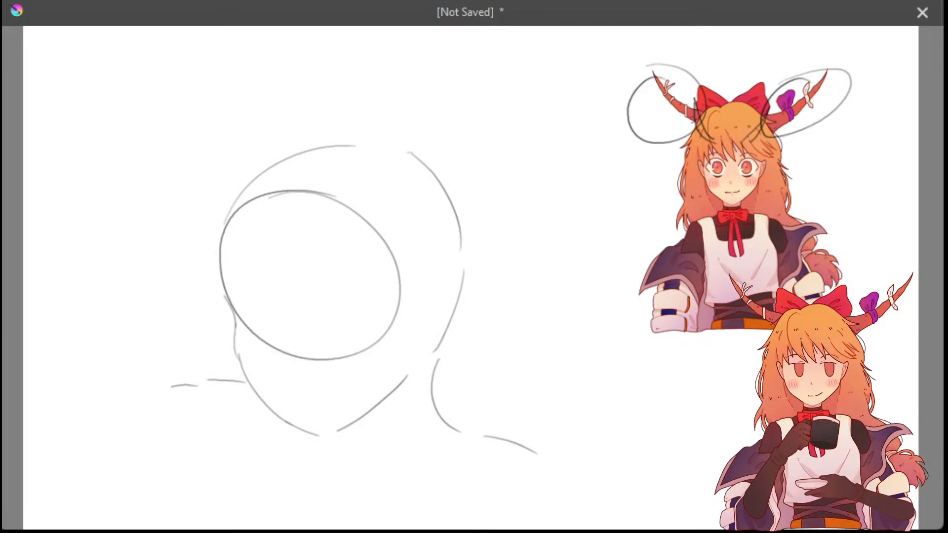
key("ctrl+z")
left_click_drag(234, 326, 331, 364)
key("ctrl+z")
left_click_drag(234, 324, 364, 365)
key("ctrl+z")
key("ctrl+z")
left_click_drag(236, 328, 360, 367)
key("ctrl+z")
mouse_move(235, 326)
left_mouse_down()
mouse_move(344, 362)
mouse_move(383, 360)
left_mouse_up()
key("ctrl+z")
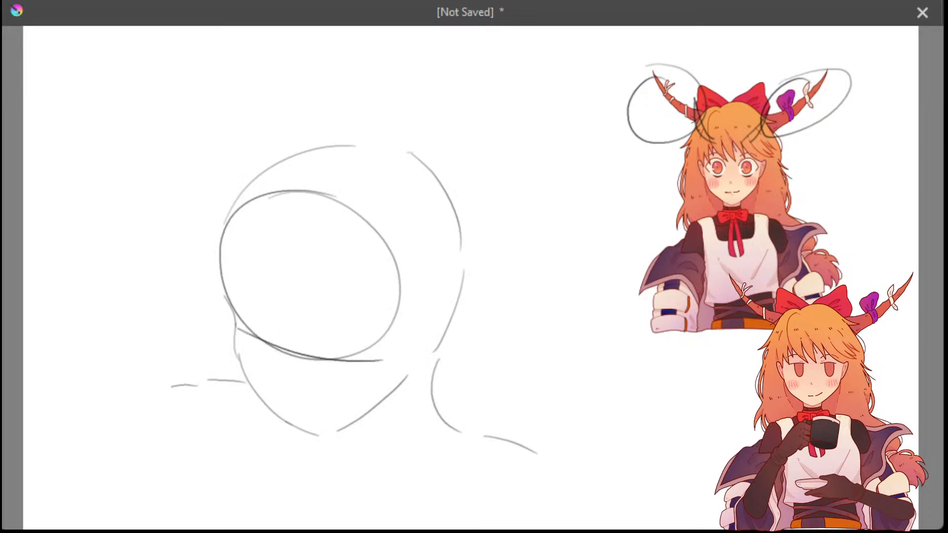
Try a curved vertical centre guideline from the upper face oval down toward the chin
left_click_drag(296, 214, 316, 403)
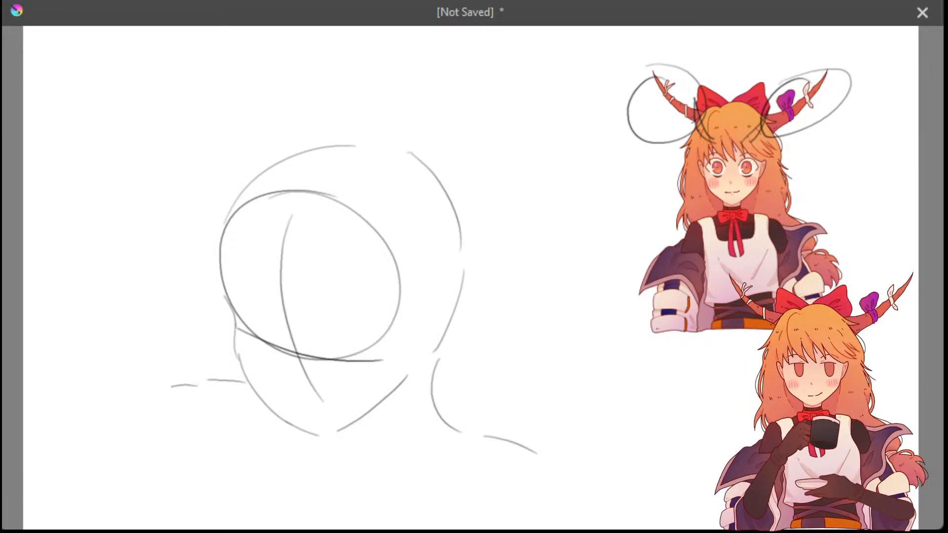
key("ctrl+z")
left_click_drag(298, 207, 323, 425)
key("ctrl+z")
key("ctrl+z")
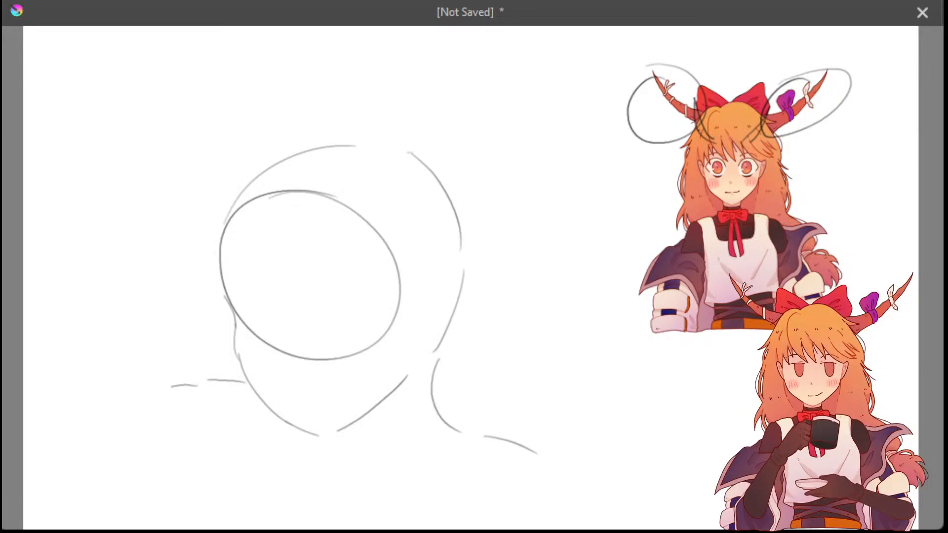
Try another curved crossline from the cheek indentation across the lower face
key("ctrl+z")
left_click_drag(235, 329, 356, 362)
key("ctrl+z")
mouse_move(240, 330)
left_mouse_down()
mouse_move(374, 369)
mouse_move(316, 362)
mouse_move(343, 362)
left_mouse_up()
key("ctrl+z")
key("ctrl+z")
key("ctrl+z")
left_click_drag(236, 326, 370, 371)
key("ctrl+z")
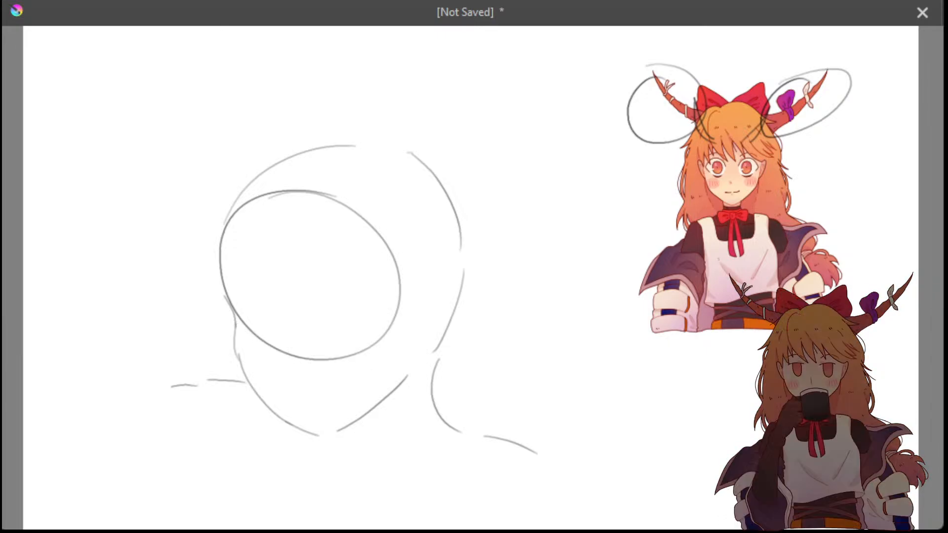
mouse_move(241, 329)
left_mouse_down()
mouse_move(271, 346)
mouse_move(344, 360)
mouse_move(374, 354)
left_mouse_up()
key("ctrl+z")
key("ctrl+z")
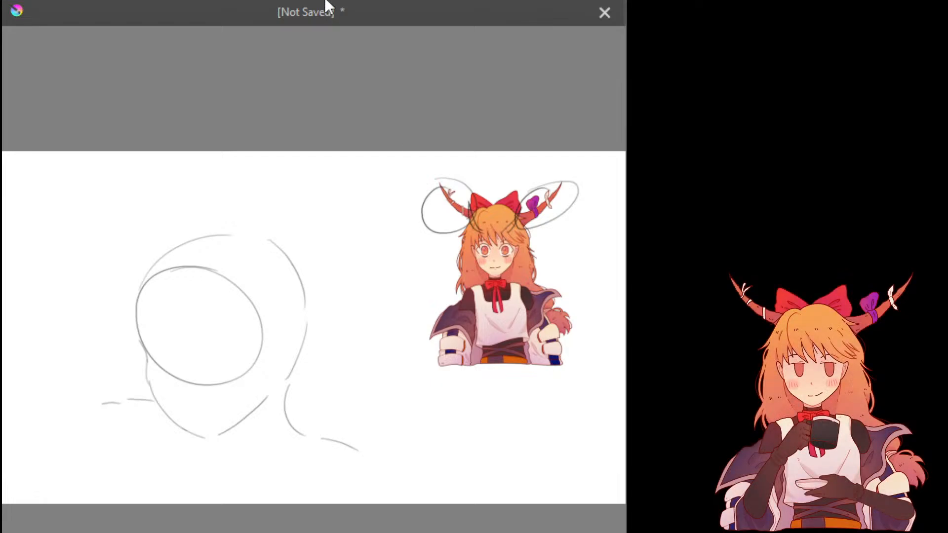
Maximize the canvas window and erase the oval inside the head, keeping its outer edge as the forehead contour
left_click_drag(623, 129, 671, 129)
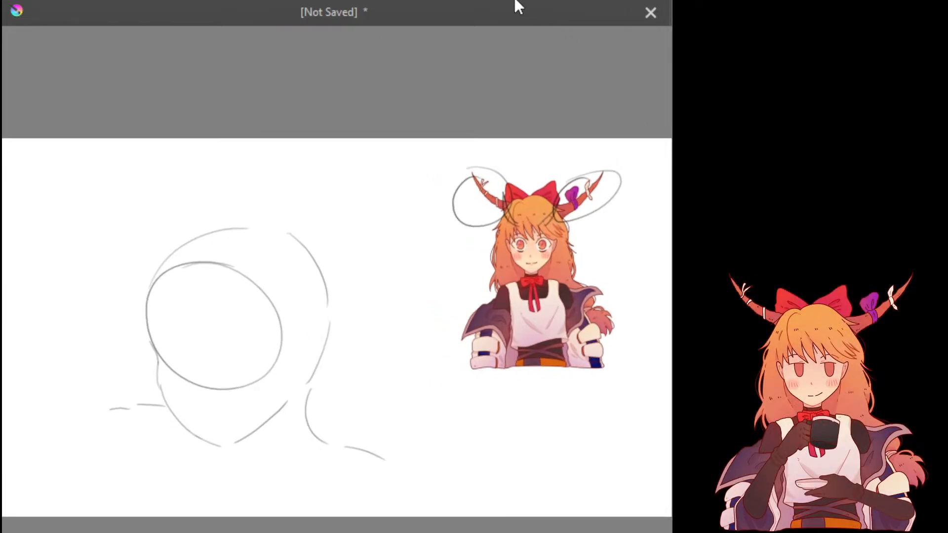
double_click(514, 6)
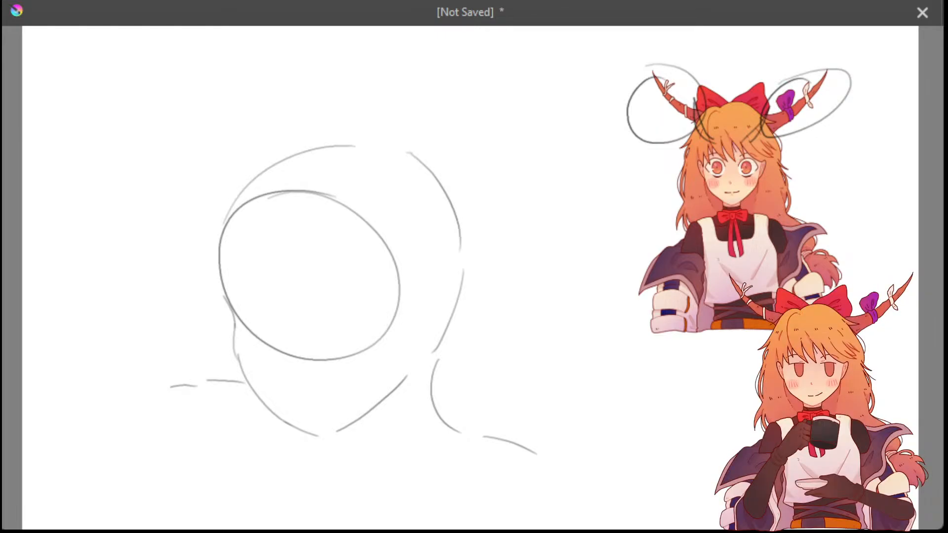
mouse_move(303, 192)
left_mouse_down()
mouse_move(255, 197)
mouse_move(228, 220)
left_mouse_up()
mouse_move(302, 191)
left_mouse_down()
mouse_move(355, 213)
mouse_move(385, 243)
mouse_move(399, 276)
mouse_move(392, 323)
mouse_move(374, 343)
mouse_move(309, 359)
mouse_move(242, 322)
left_mouse_up()
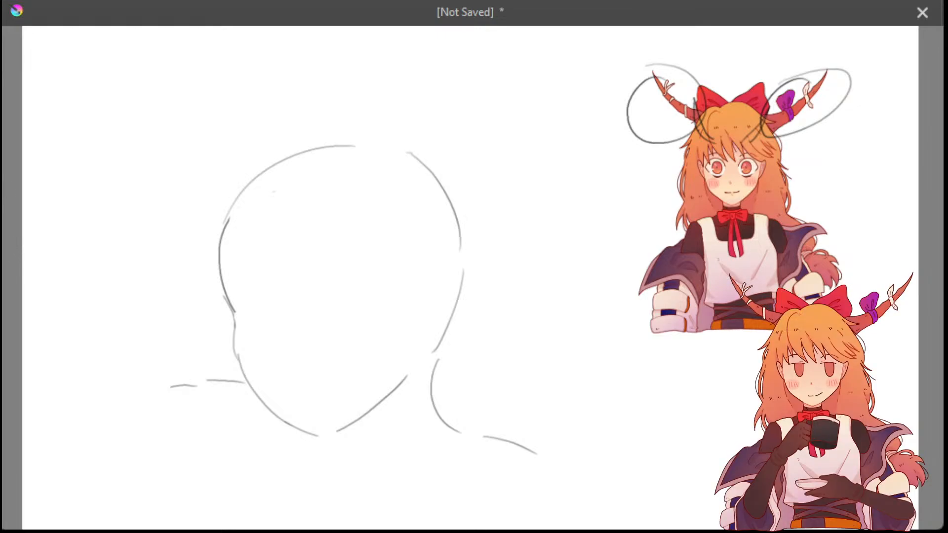
Sketch a short arched stroke high on the forehead as the root of the bangs
mouse_move(278, 222)
left_mouse_down()
mouse_move(294, 218)
mouse_move(284, 203)
mouse_move(287, 278)
left_mouse_up()
key("ctrl+z")
key("ctrl+z")
key("ctrl+z")
left_click_drag(269, 230, 296, 309)
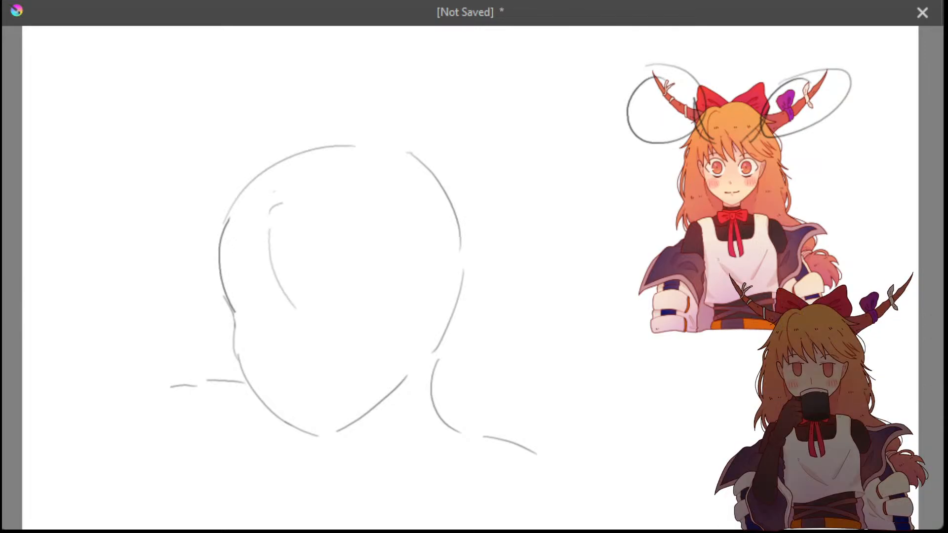
key("ctrl+z")
key("ctrl+z")
left_click_drag(273, 198, 290, 197)
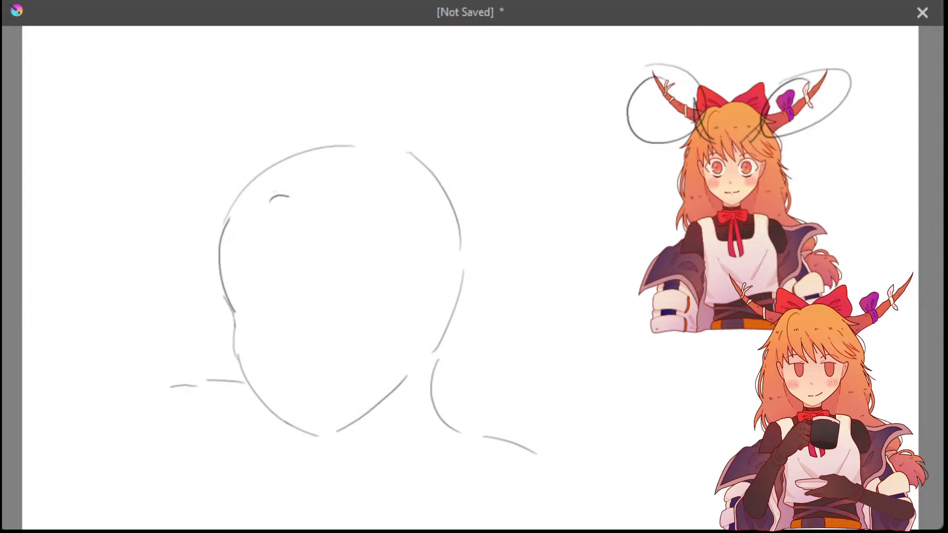
key("ctrl+z")
mouse_move(271, 203)
left_mouse_down()
mouse_move(300, 202)
mouse_move(283, 291)
left_mouse_up()
key("ctrl+z")
key("ctrl+z")
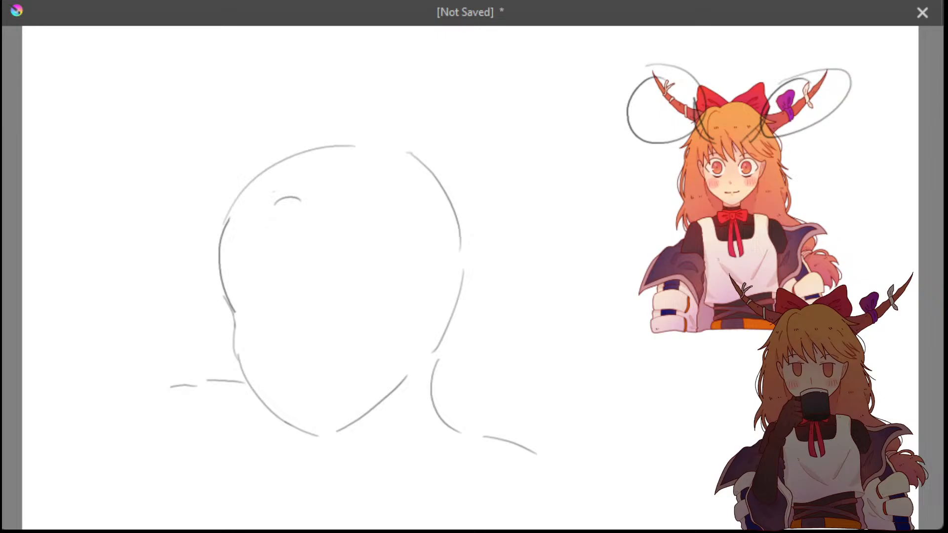
Try one long bang strand curving from below the forehead arch down toward the middle of the face
key("ctrl+z")
left_click_drag(271, 223, 285, 300)
key("ctrl+z")
key("ctrl+z")
left_click_drag(271, 217, 287, 310)
key("ctrl+z")
key("ctrl+z")
left_click_drag(269, 223, 294, 316)
key("ctrl+z")
left_click_drag(269, 219, 296, 317)
key("ctrl+z")
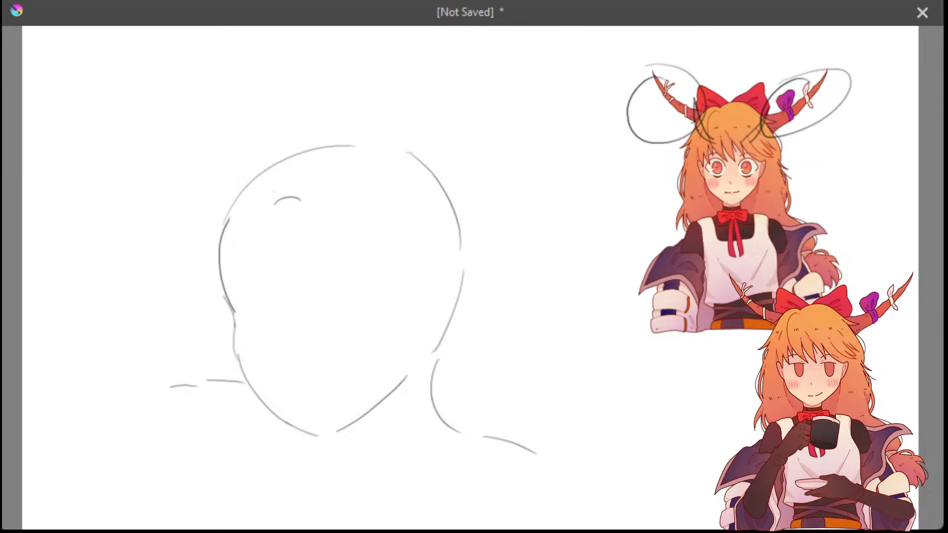
key("ctrl+z")
left_click_drag(272, 225, 303, 332)
key("ctrl+z")
key("ctrl+z")
left_click_drag(268, 218, 295, 320)
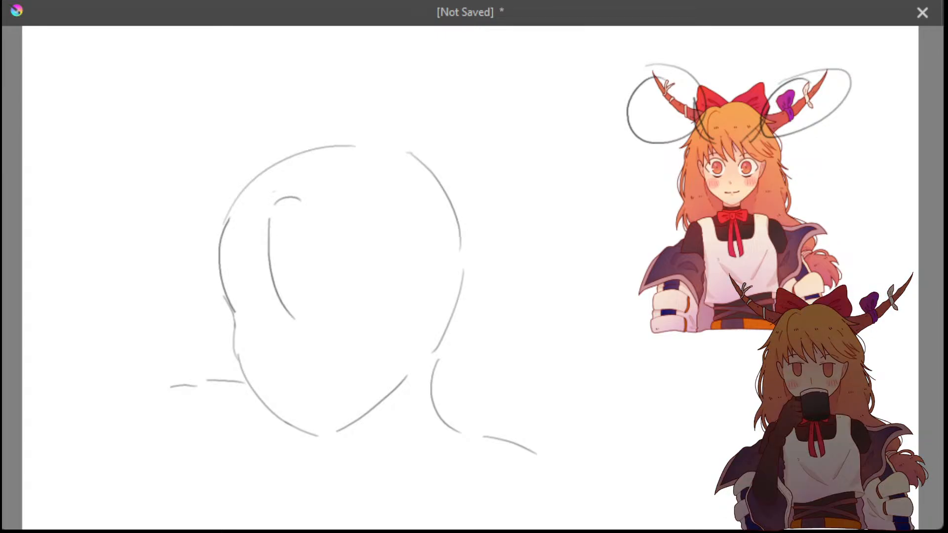
Try a broken bang lock with a small forked tip and a slanted stroke beside it
key("ctrl+z")
key("ctrl+z")
mouse_move(271, 219)
left_mouse_down()
mouse_move(262, 277)
mouse_move(287, 315)
mouse_move(267, 291)
left_mouse_up()
key("ctrl+z")
key("ctrl+z")
key("ctrl+z")
mouse_move(270, 221)
left_mouse_down()
mouse_move(273, 304)
mouse_move(275, 296)
mouse_move(298, 325)
mouse_move(312, 322)
left_mouse_up()
key("ctrl+z")
key("ctrl+z")
key("ctrl+z")
key("ctrl+z")
key("ctrl+z")
left_click_drag(279, 272, 313, 322)
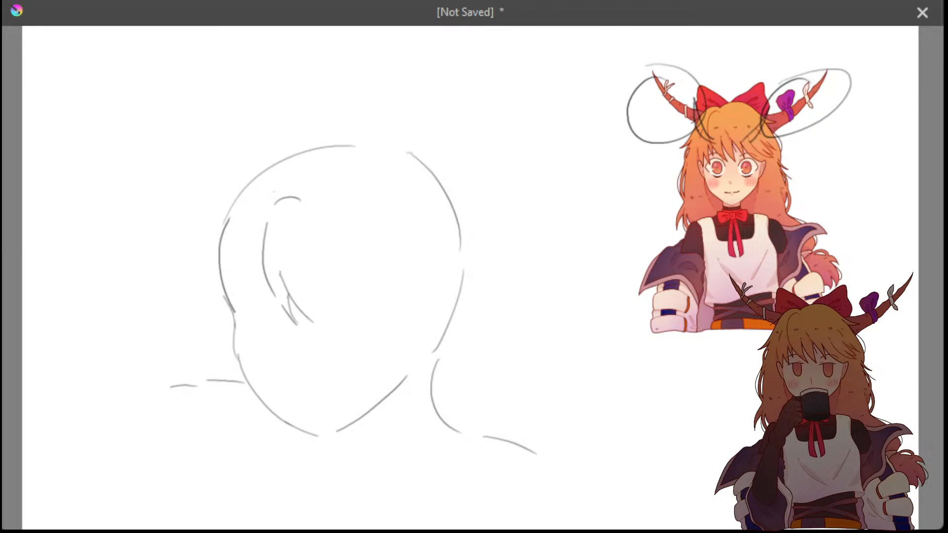
Try short inner strokes above the lock's forked tip and undo the whole lock
key("ctrl+z")
left_click_drag(284, 264, 293, 302)
key("ctrl+z")
key("ctrl+z")
left_click_drag(295, 270, 289, 296)
key("ctrl+z")
key("ctrl+z")
key("ctrl+z")
key("ctrl+z")
key("ctrl+z")
key("ctrl+z")
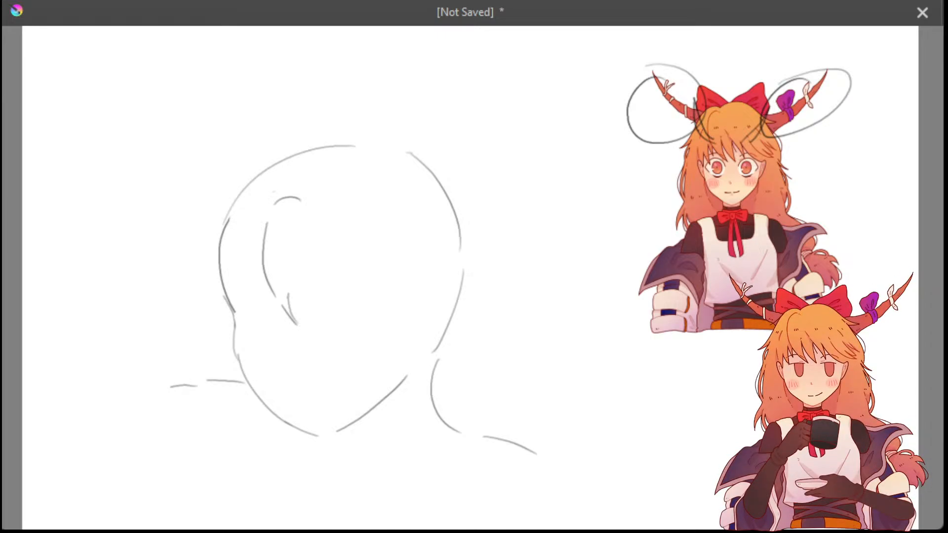
key("ctrl+z")
key("ctrl+z")
key("ctrl+z")
Try a smoother single strand below the forehead arch, bending toward the centre of the face
left_click_drag(269, 212, 281, 294)
key("ctrl+z")
left_click_drag(292, 227, 277, 316)
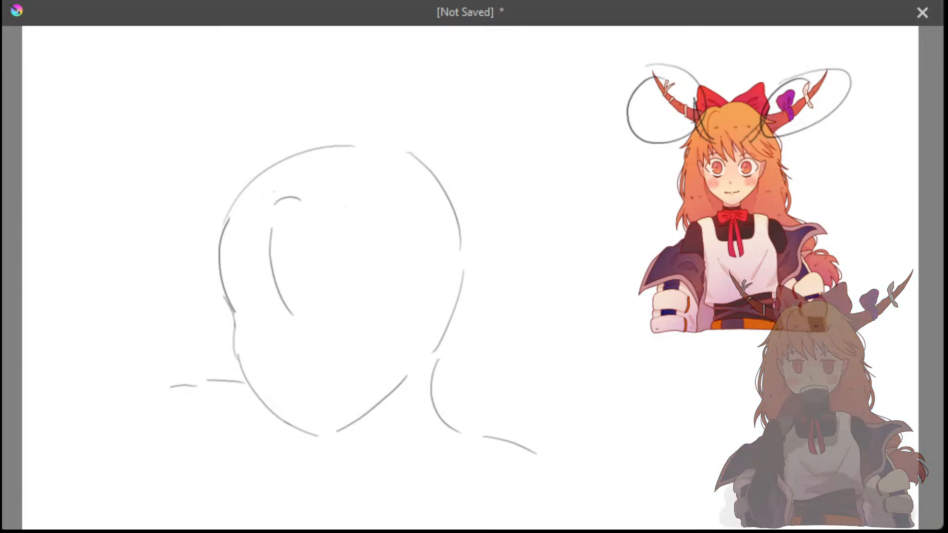
key("ctrl+z")
key("ctrl+z")
left_click_drag(273, 220, 298, 318)
key("ctrl+z")
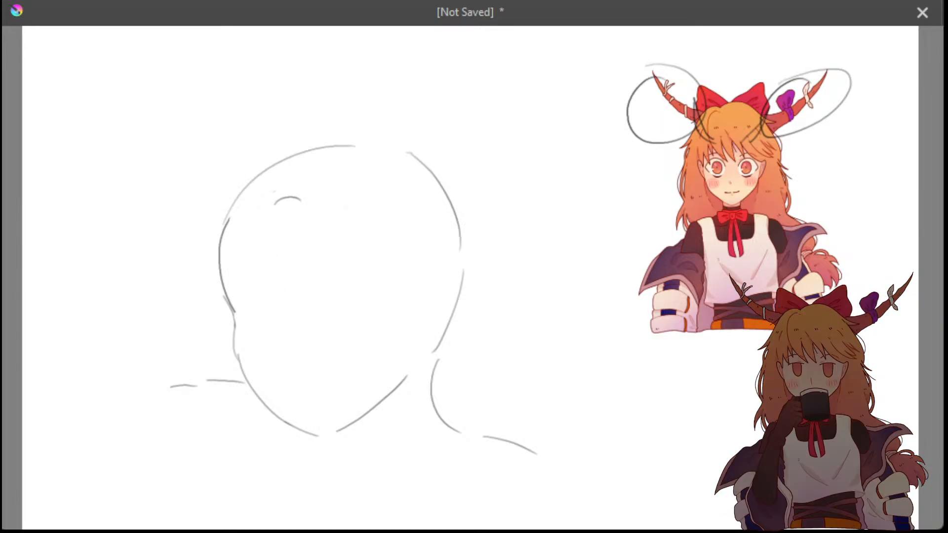
Try a tapered bang lock made of a long outer strand and a short inner strand meeting in a point
left_click_drag(273, 220, 297, 319)
left_click_drag(285, 269, 301, 320)
key("ctrl+z")
left_click_drag(285, 270, 301, 320)
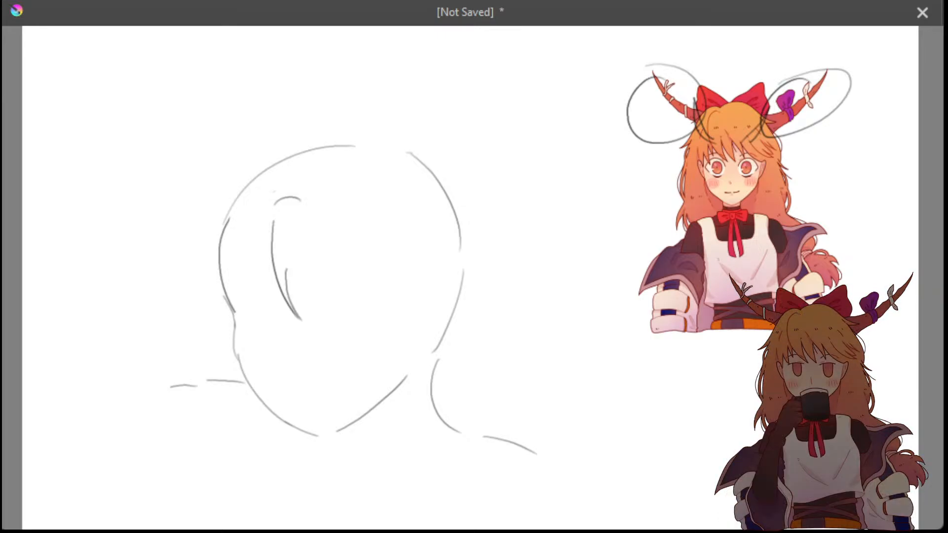
key("ctrl+z")
left_click_drag(285, 269, 301, 320)
key("ctrl+z")
key("ctrl+z")
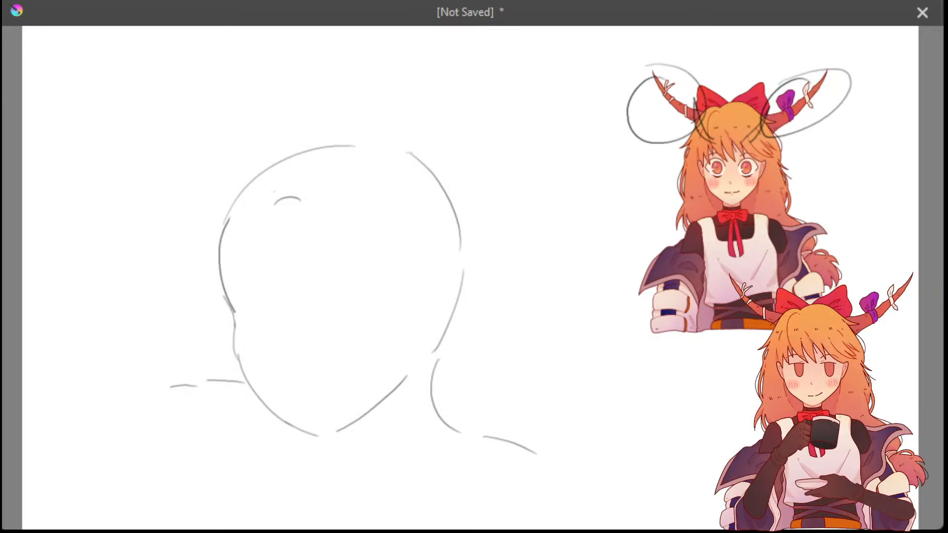
Try a long downward strand and a short slanted strand beneath the small forehead arch
key("ctrl+z")
key("ctrl+z")
mouse_move(272, 215)
left_mouse_down()
mouse_move(285, 204)
mouse_move(268, 275)
left_mouse_up()
key("ctrl+z")
key("ctrl+z")
key("ctrl+z")
left_click_drag(292, 208, 275, 220)
key("ctrl+z")
Try a short stroke extending the forehead arch sideways and undo the arch
mouse_move(290, 201)
left_mouse_down()
mouse_move(257, 223)
mouse_move(299, 206)
mouse_move(303, 213)
mouse_move(299, 201)
mouse_move(285, 209)
mouse_move(308, 203)
left_mouse_up()
key("ctrl+z")
key("ctrl+z")
key("ctrl+z")
key("ctrl+z")
key("ctrl+z")
key("ctrl+z")
key("ctrl+z")
key("ctrl+z")
Try a wide fringe line sweeping across the forehead from the face's far side
left_click_drag(238, 219, 349, 210)
key("ctrl+z")
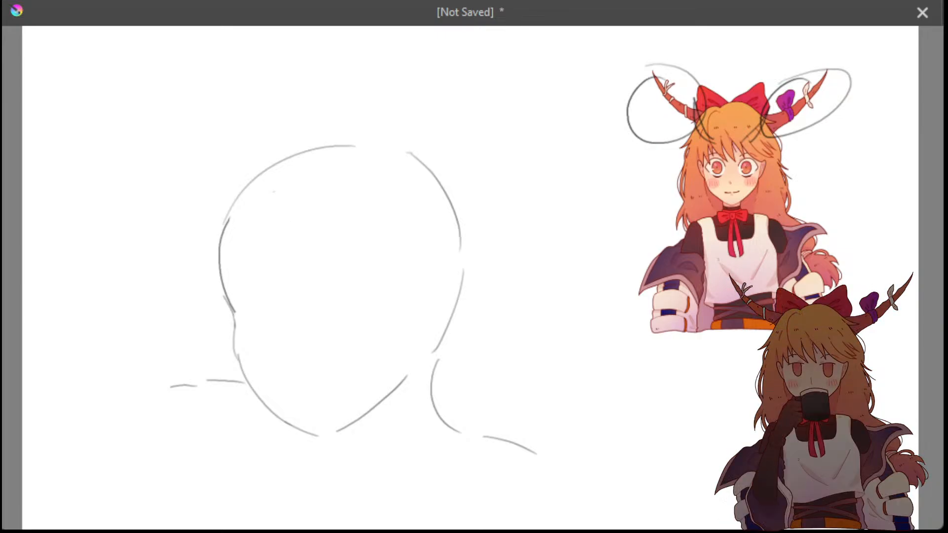
left_click_drag(238, 217, 334, 208)
key("ctrl+z")
Try a long, nearly vertical bang strand running from the forehead down to eye level
mouse_move(265, 209)
left_mouse_down()
mouse_move(303, 207)
mouse_move(278, 205)
mouse_move(295, 211)
mouse_move(257, 221)
mouse_move(255, 307)
left_mouse_up()
key("ctrl+z")
key("ctrl+z")
key("ctrl+z")
key("ctrl+z")
key("ctrl+z")
key("ctrl+z")
key("ctrl+z")
key("ctrl+z")
key("ctrl+z")
Try a small forehead arch with a long curved strand below it, bending toward the centre of the face
left_click_drag(261, 235, 293, 326)
key("ctrl+z")
key("ctrl+z")
key("ctrl+z")
mouse_move(262, 209)
left_mouse_down()
mouse_move(291, 211)
mouse_move(270, 261)
left_mouse_up()
key("ctrl+z")
key("ctrl+z")
left_click_drag(258, 225, 285, 309)
key("ctrl+z")
left_click_drag(259, 231, 302, 332)
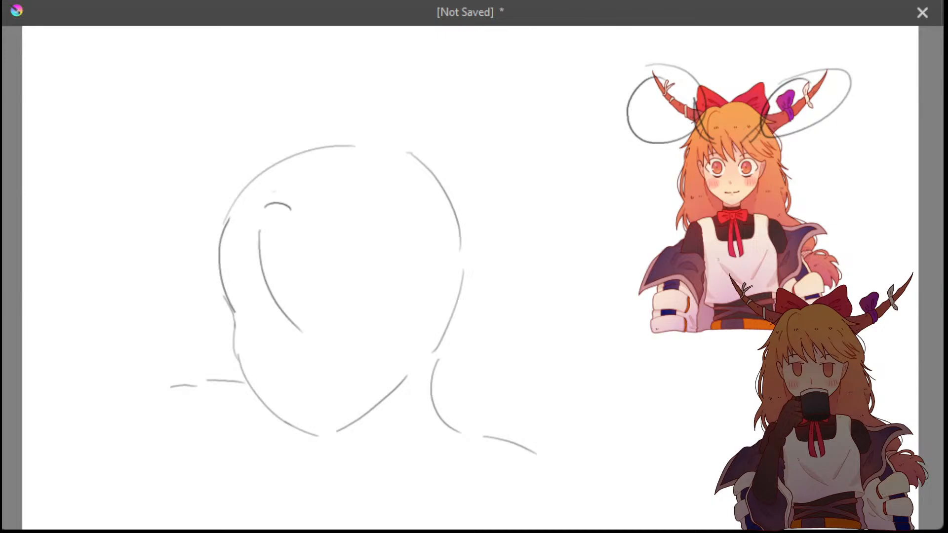
Try an inner strand beside the long one and a short flick at the forehead, undoing the whole lock
left_click_drag(278, 253, 300, 321)
key("ctrl+z")
key("ctrl+z")
left_click_drag(262, 212, 251, 232)
key("ctrl+z")
key("ctrl+z")
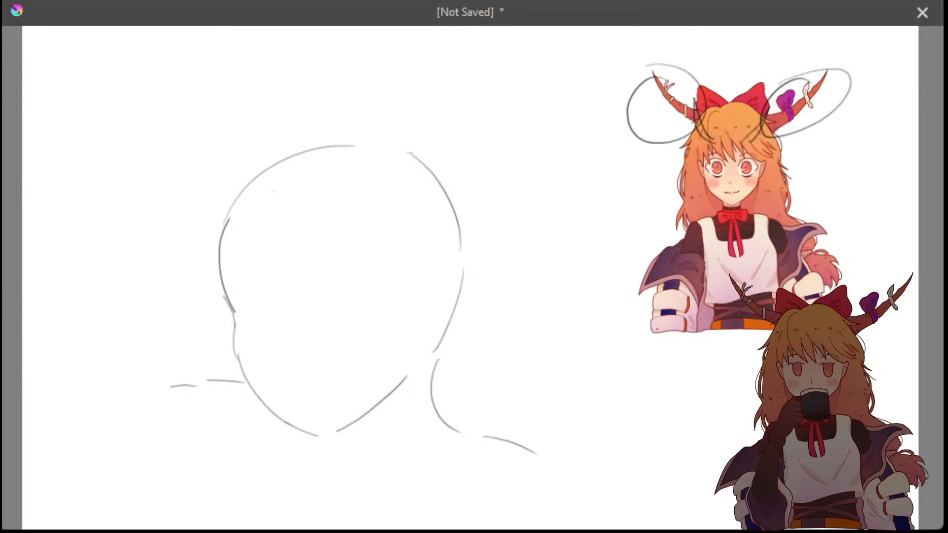
Try a nearly straight eye-level guide line across the face
key("ctrl+z")
left_click_drag(243, 328, 381, 350)
key("ctrl+z")
key("ctrl+z")
left_click_drag(240, 325, 366, 336)
key("ctrl+z")
key("ctrl+z")
left_click_drag(246, 324, 397, 331)
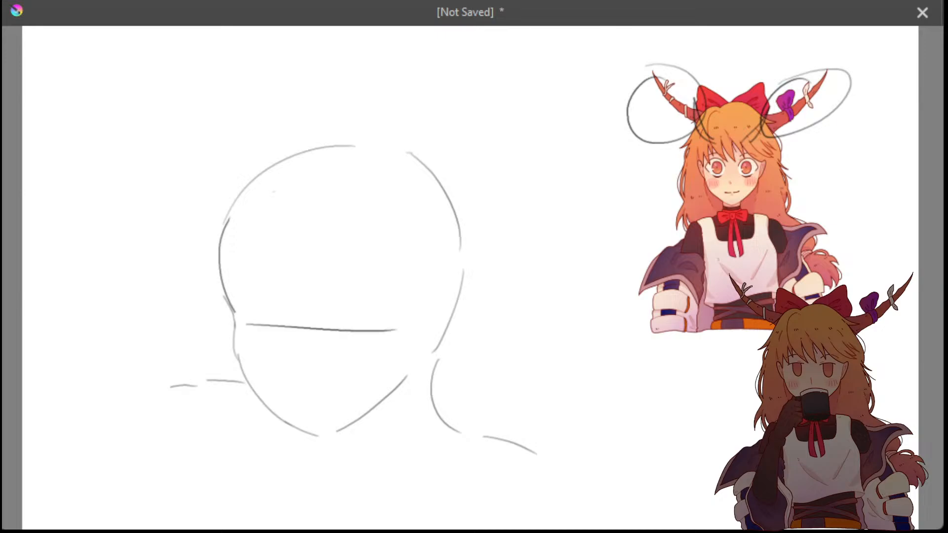
key("ctrl+z")
Draw a shallow downward-bowed eye guide line across the face and a curved centre line from forehead to chin
left_click_drag(243, 319, 366, 327)
key("ctrl+z")
key("ctrl+z")
mouse_move(247, 318)
left_mouse_down()
mouse_move(335, 326)
mouse_move(271, 328)
mouse_move(351, 321)
left_mouse_up()
key("ctrl+z")
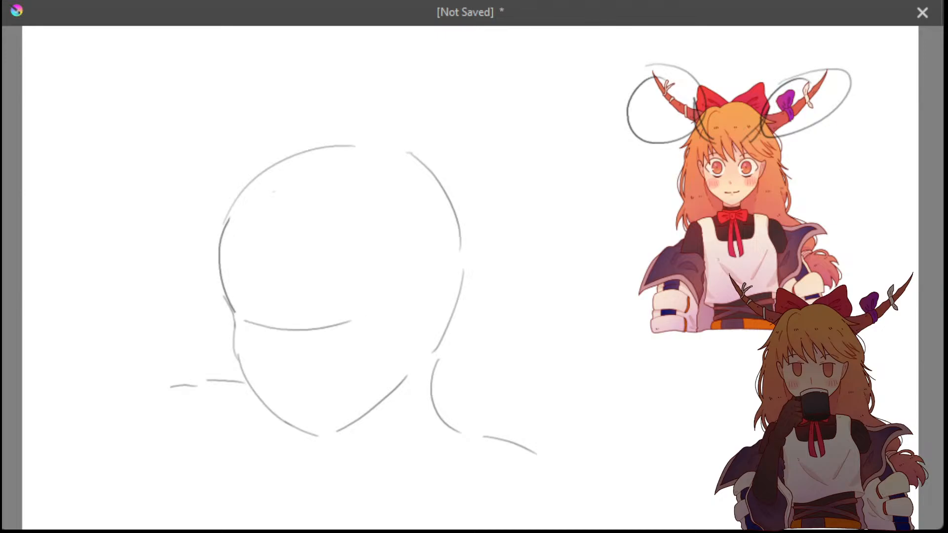
key("ctrl+z")
left_click_drag(284, 262, 326, 435)
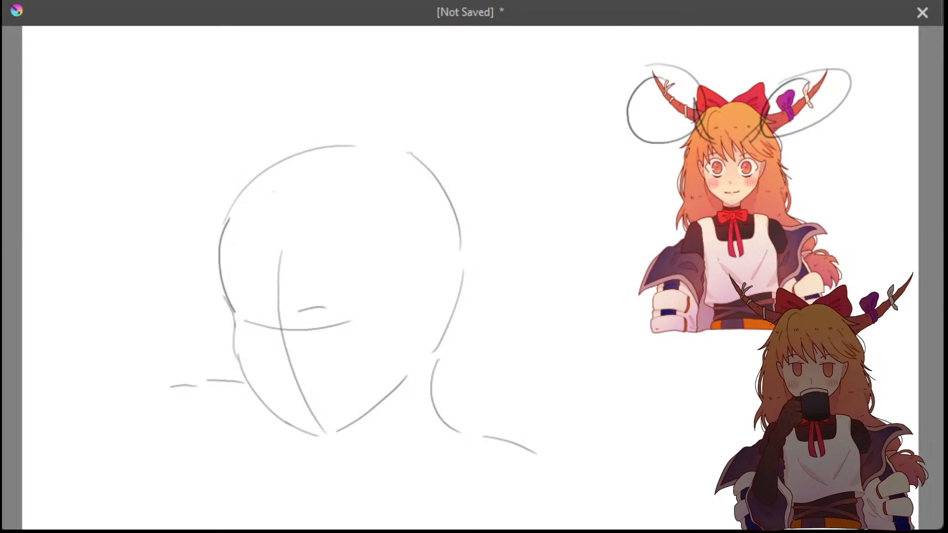
Try a rising upper-eyelid stroke above the eye guide line, beside the centre line
left_click_drag(291, 322, 343, 308)
key("ctrl+z")
key("ctrl+z")
key("ctrl+z")
key("ctrl+z")
key("ctrl+z")
key("ctrl+z")
key("ctrl+z")
Try short slanted strokes just above the eye guide line for the near eye's inner corner
left_click_drag(290, 324, 304, 321)
key("ctrl+z")
key("ctrl+z")
key("ctrl+z")
left_click_drag(290, 321, 324, 309)
key("ctrl+z")
left_click_drag(293, 322, 307, 316)
key("ctrl+z")
key("ctrl+z")
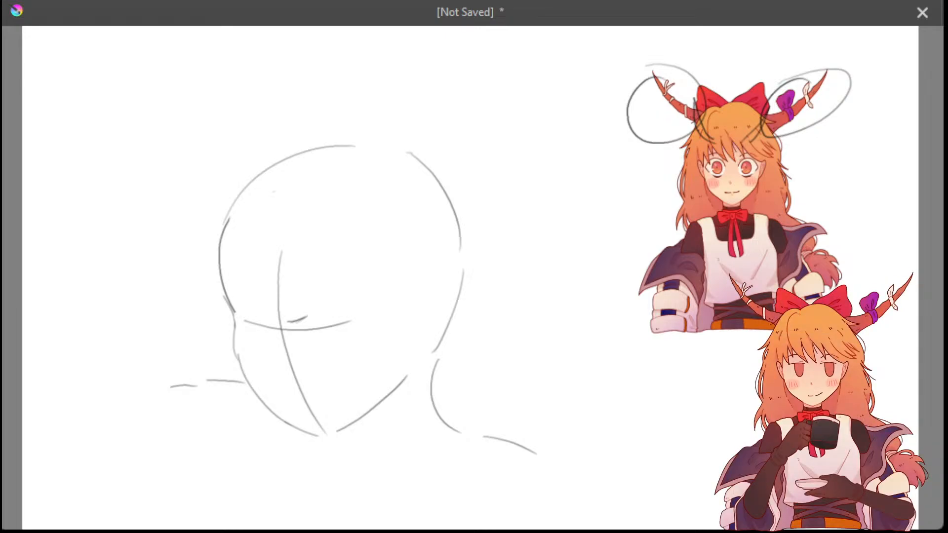
key("ctrl+z")
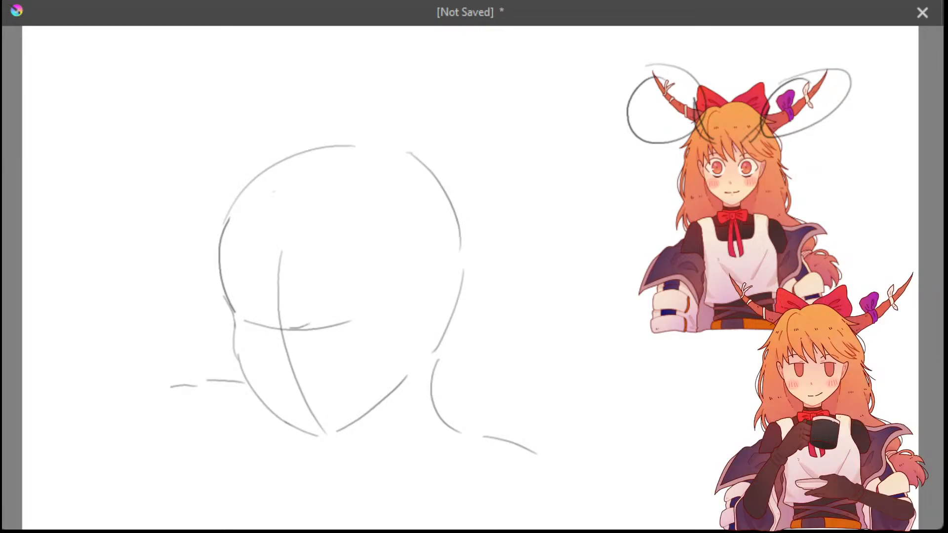
Draw the near eye's inner corner as a short slanted stroke rising from the eye guide line
key("ctrl+z")
left_click_drag(294, 327, 310, 319)
mouse_move(306, 324)
left_mouse_down()
mouse_move(318, 307)
mouse_move(307, 321)
left_mouse_up()
key("ctrl+z")
key("ctrl+z")
key("ctrl+z")
key("ctrl+z")
key("ctrl+z")
key("ctrl+z")
key("ctrl+z")
key("ctrl+z")
key("ctrl+z")
key("ctrl+z")
key("ctrl+z")
left_click_drag(296, 326, 310, 319)
key("ctrl+z")
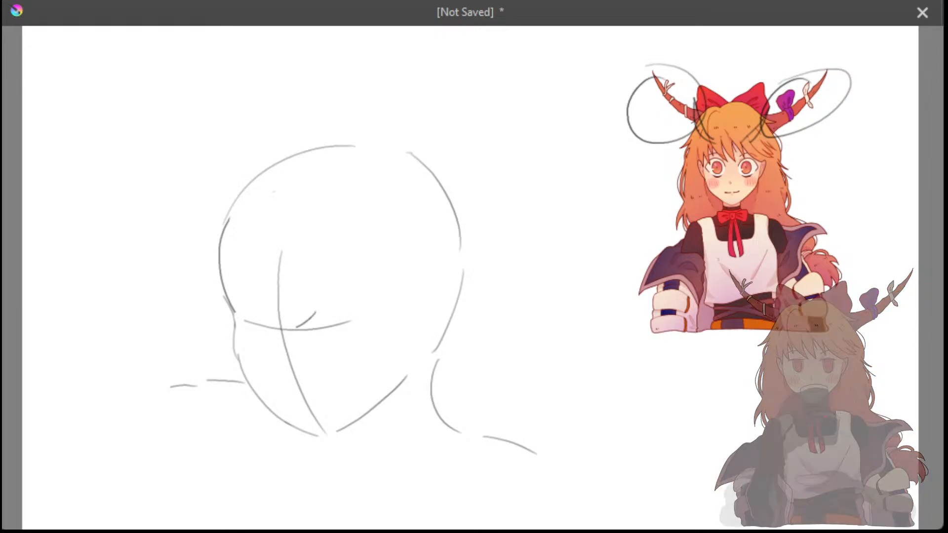
Complete the near eye's upper lid with an arch and a short downward hook at the outer corner
mouse_move(311, 318)
left_mouse_down()
mouse_move(344, 306)
mouse_move(361, 315)
mouse_move(351, 327)
left_mouse_up()
key("ctrl+z")
key("ctrl+z")
key("ctrl+z")
key("ctrl+z")
key("ctrl+z")
key("ctrl+z")
key("ctrl+z")
key("ctrl+z")
key("ctrl+z")
key("ctrl+z")
key("ctrl+z")
key("ctrl+z")
key("ctrl+z")
key("ctrl+z")
key("ctrl+z")
key("ctrl+z")
key("ctrl+z")
key("ctrl+z")
key("ctrl+z")
key("ctrl+z")
key("ctrl+z")
key("ctrl+z")
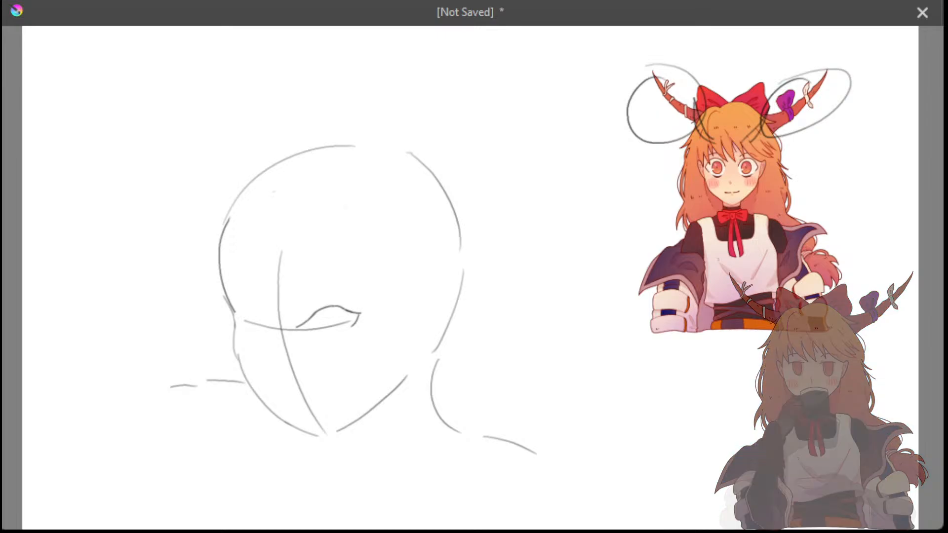
Draw the near eye's iris as a rounded outline tucked beneath the upper lid
left_click_drag(319, 317, 326, 333)
key("ctrl+z")
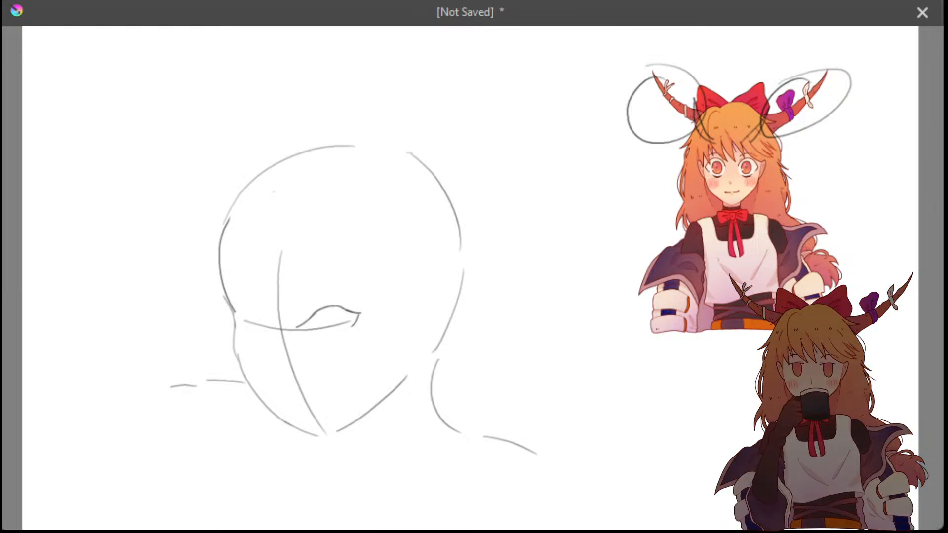
left_click_drag(315, 314, 320, 329)
left_click_drag(344, 310, 344, 333)
key("ctrl+z")
key("ctrl+z")
key("ctrl+z")
key("ctrl+z")
key("ctrl+z")
key("ctrl+z")
key("ctrl+z")
key("ctrl+z")
key("ctrl+z")
key("ctrl+z")
key("ctrl+z")
key("ctrl+z")
key("ctrl+z")
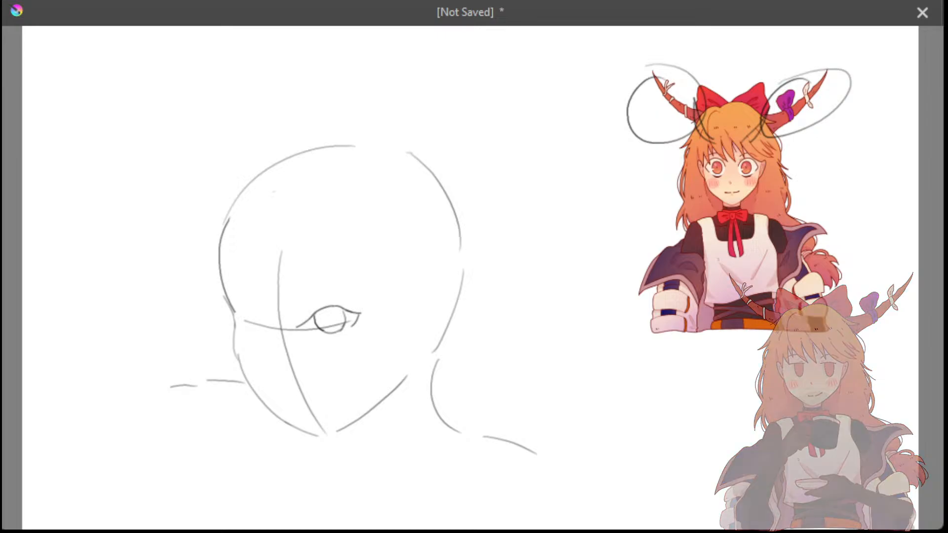
Try short strokes for the far eye's upper lid, on the other side of the centre line
left_click_drag(260, 321, 271, 326)
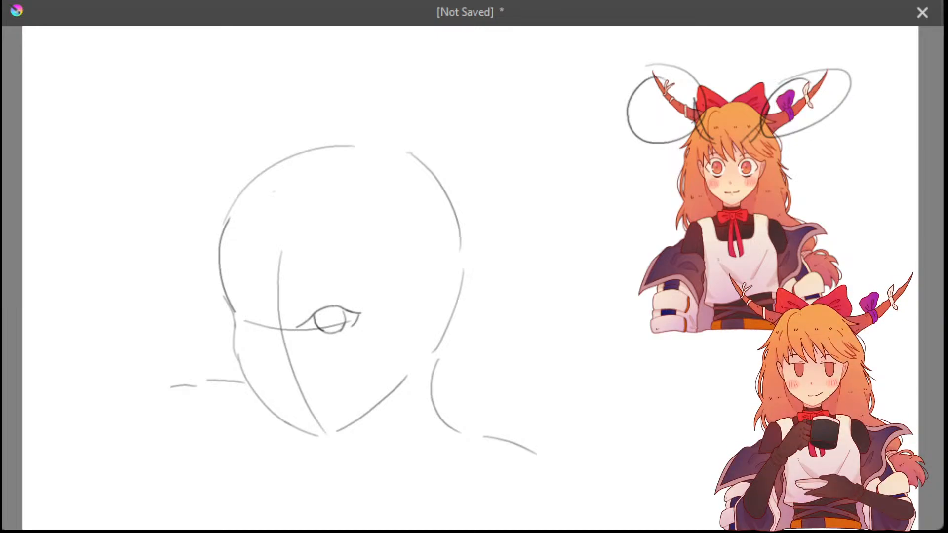
key("ctrl+z")
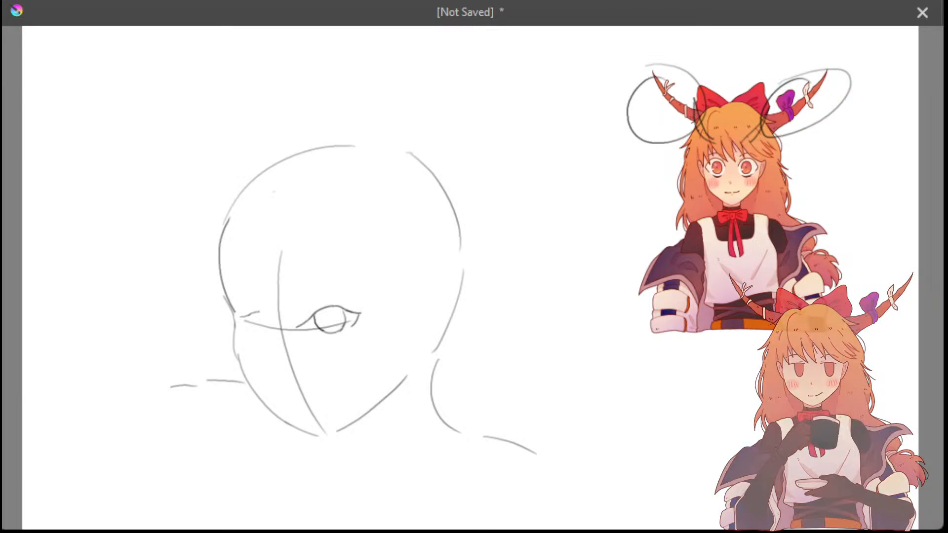
key("ctrl+z")
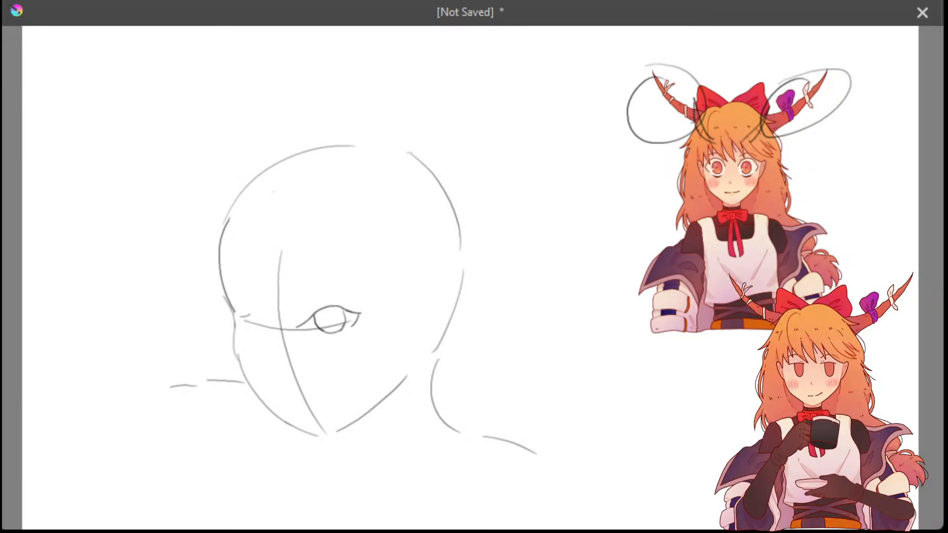
Try a longer arched upper lid for the far eye, compare it by undoing and redoing, and remove it
left_click_drag(241, 315, 267, 310)
key("ctrl+z")
key("ctrl+z")
key("ctrl+shift+z")
key("ctrl+z")
key("ctrl+shift+z")
key("ctrl+z")
key("ctrl+z")
key("ctrl+z")
key("ctrl+shift+z")
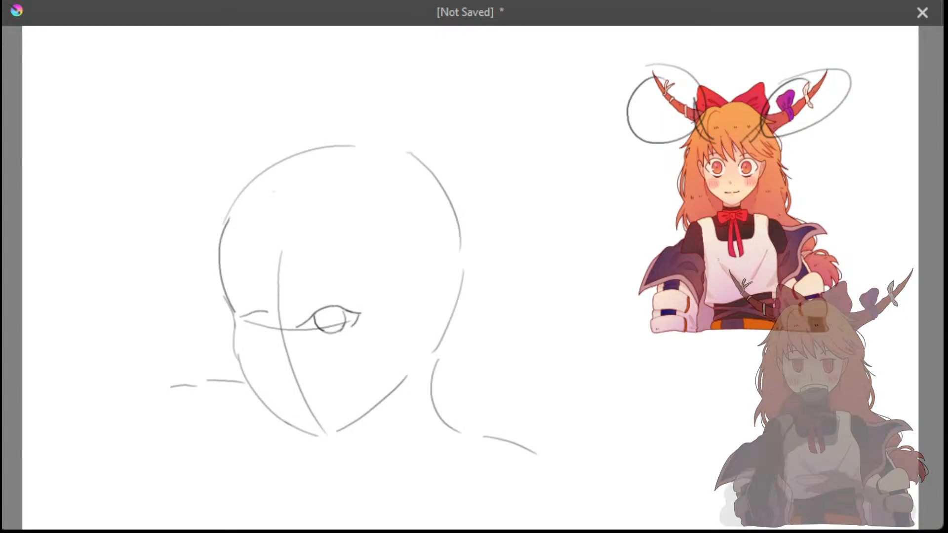
key("ctrl+z")
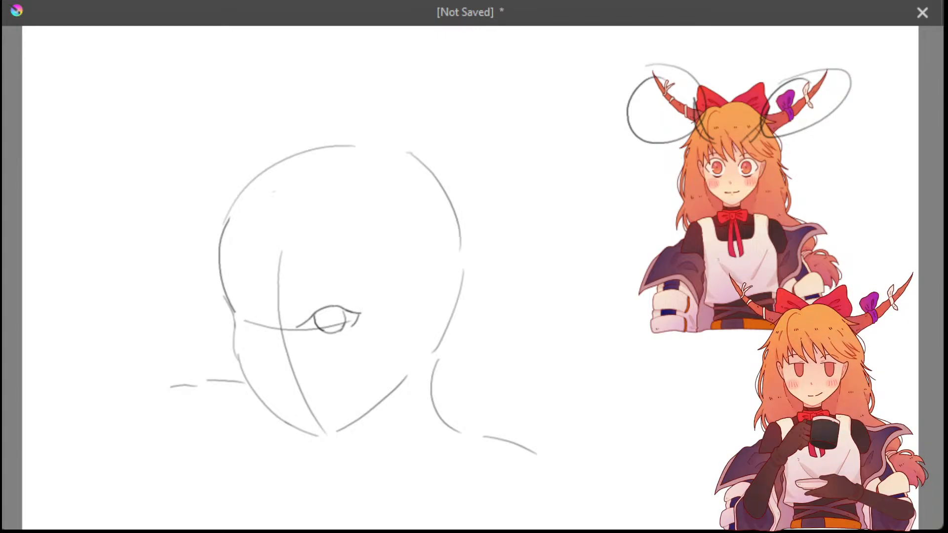
Draw the far eye's arched upper lid with a short downward hook at the outer corner
key("ctrl+shift+z")
key("ctrl+shift+z")
key("ctrl+z")
key("ctrl+shift+z")
key("ctrl+z")
key("ctrl+z")
key("ctrl+shift+z")
key("ctrl+shift+z")
key("ctrl+z")
key("ctrl+shift+z")
key("ctrl+z")
key("ctrl+shift+z")
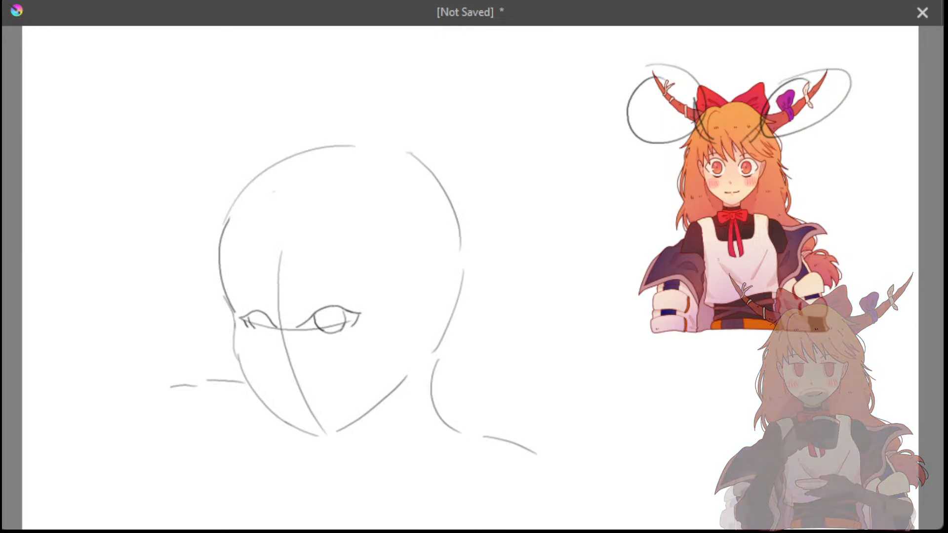
Try a short stroke for the outer side of the far eye's iris, compare it by undoing and redoing, and remove it
key("ctrl+shift+z")
key("ctrl+z")
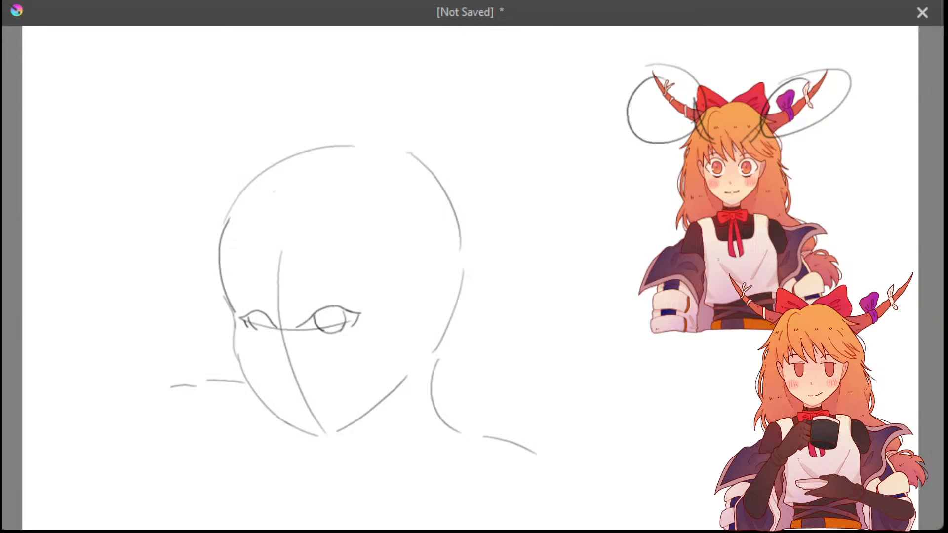
key("ctrl+shift+z")
key("ctrl+z")
key("ctrl+z")
key("ctrl+shift+z")
key("ctrl+z")
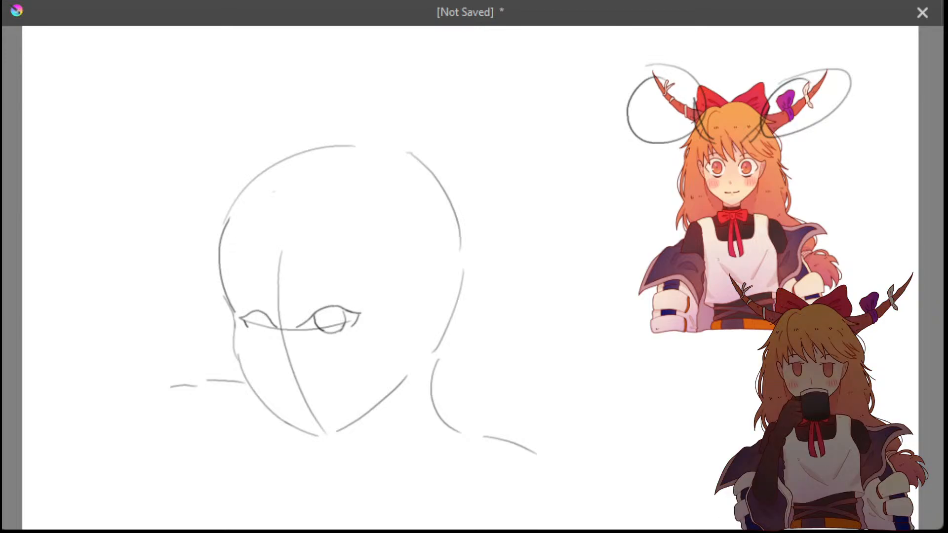
Try a closed, rounded iris outline beneath the far eye's upper lid
key("ctrl+shift+z")
key("ctrl+shift+z")
key("ctrl+shift+z")
key("ctrl+z")
key("ctrl+shift+z")
key("ctrl+z")
key("ctrl+shift+z")
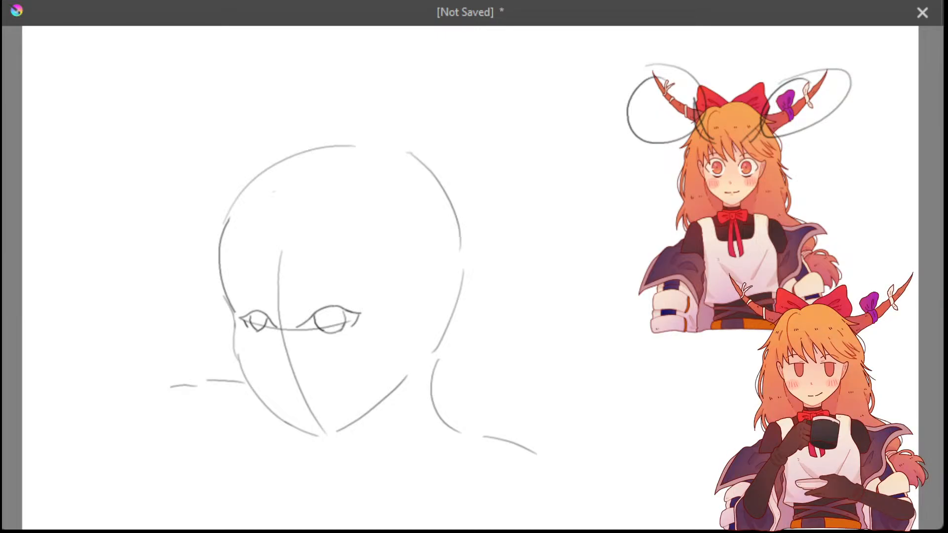
Try rebuilding the far eye's iris from separate curved strokes on its outer and inner sides
key("ctrl+z")
key("ctrl+shift+z")
key("ctrl+z")
key("ctrl+shift+z")
key("ctrl+z")
key("ctrl+shift+z")
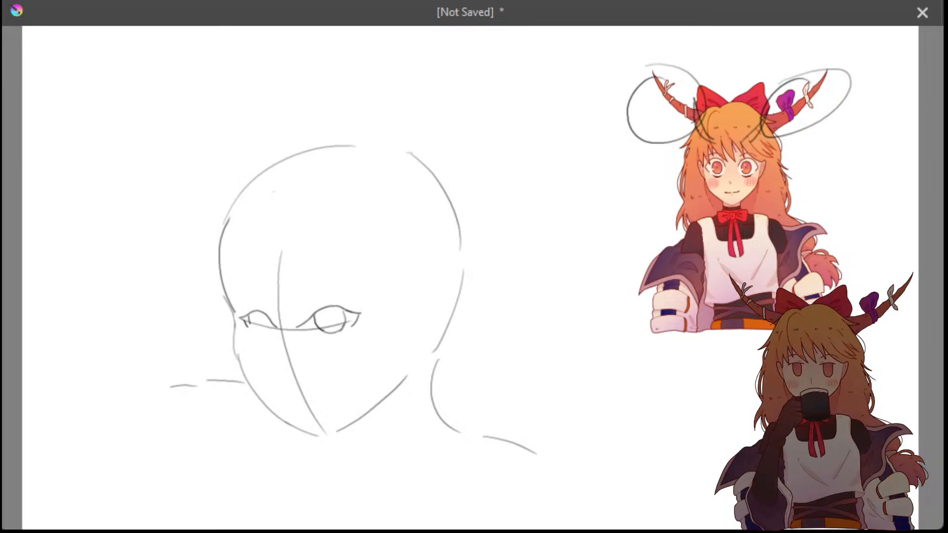
key("ctrl+shift+z")
key("ctrl+shift+z")
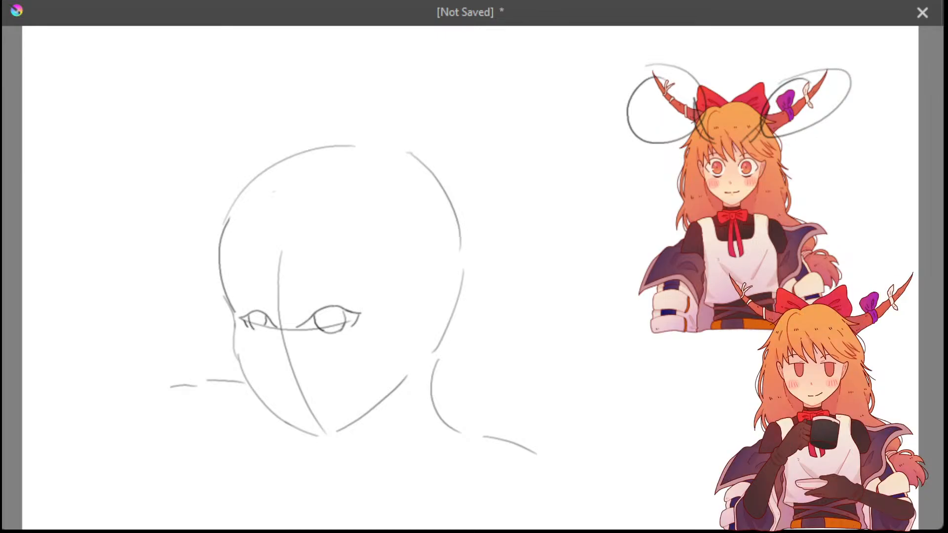
key("ctrl+z")
key("ctrl+shift+z")
key("ctrl+shift+z")
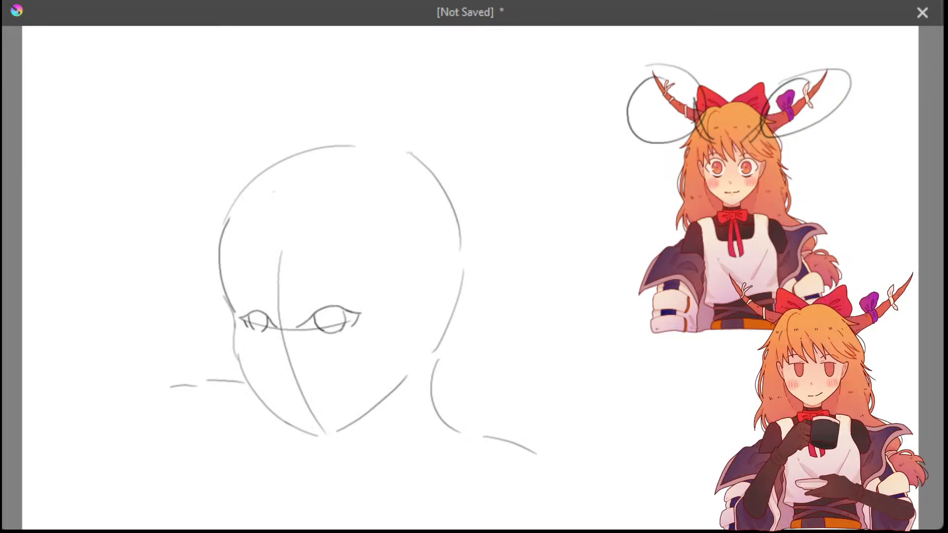
Redraw the far eye's iris as a small rounded outline tucked beneath its upper lid
key("ctrl+z")
left_click_drag(265, 317, 265, 329)
key("ctrl+z")
key("ctrl+z")
key("ctrl+z")
key("ctrl+z")
left_click_drag(265, 315, 267, 326)
key("ctrl+z")
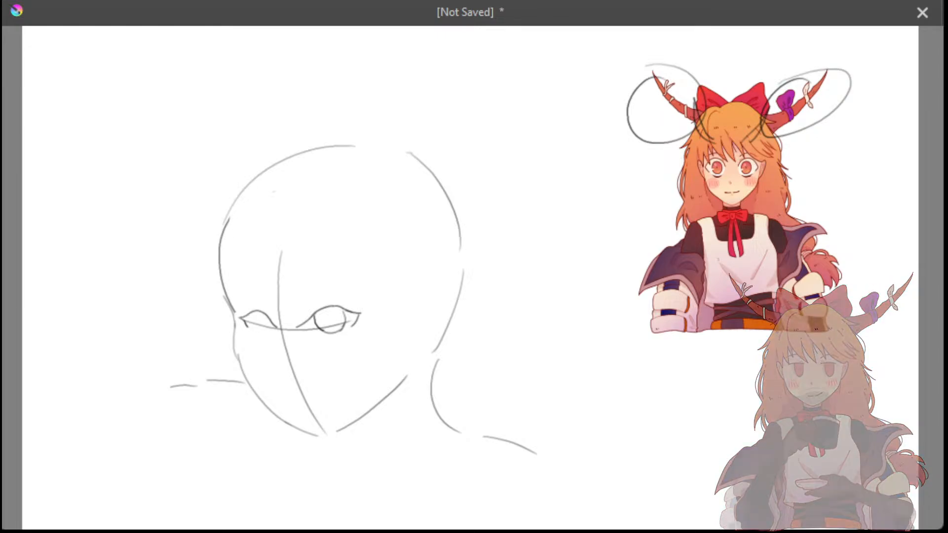
left_click_drag(249, 320, 251, 328)
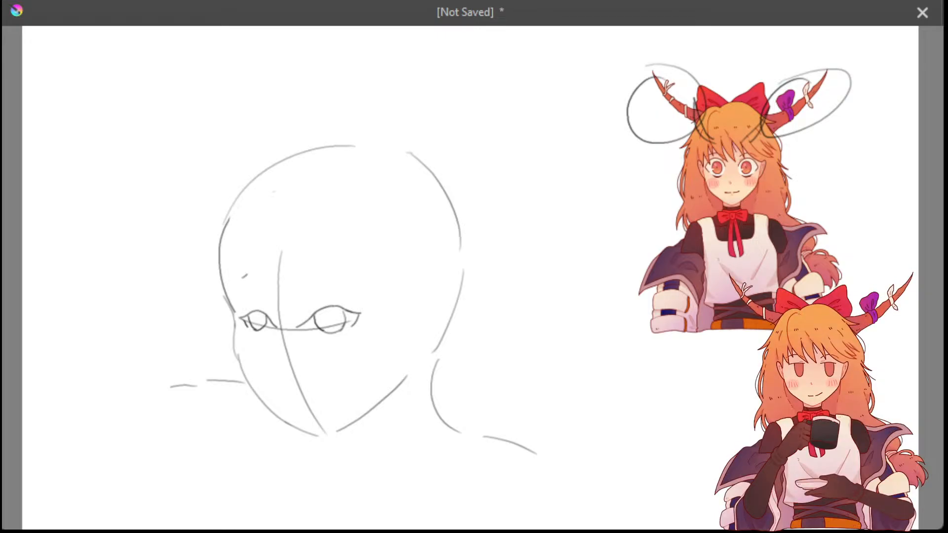
key("ctrl+z")
Try two nearly parallel slanting strokes for a horn across the far side of the forehead, and remove both
mouse_move(211, 228)
left_mouse_down()
mouse_move(244, 250)
mouse_move(221, 247)
mouse_move(238, 251)
left_mouse_up()
key("ctrl+z")
key("ctrl+z")
key("ctrl+z")
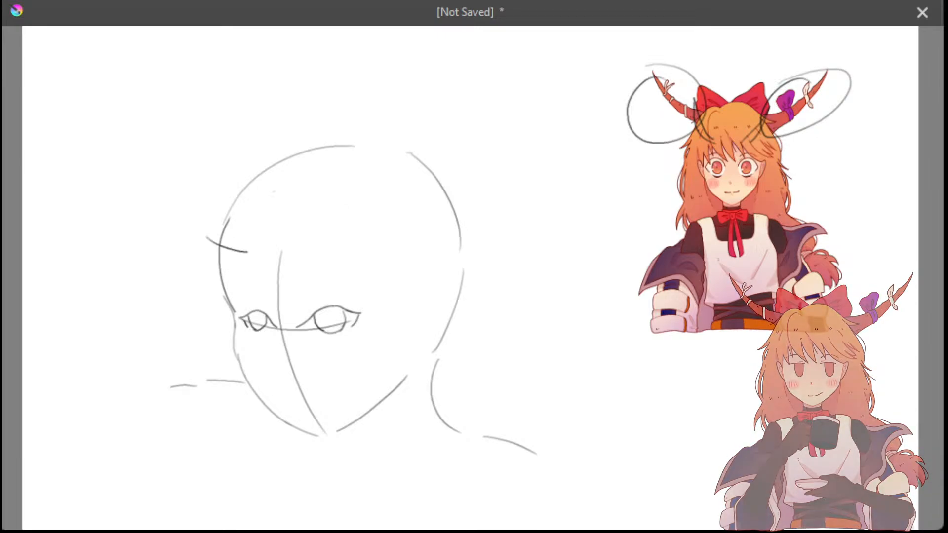
mouse_move(207, 263)
left_mouse_down()
mouse_move(218, 280)
mouse_move(239, 280)
left_mouse_up()
key("ctrl+z")
key("ctrl+z")
key("ctrl+z")
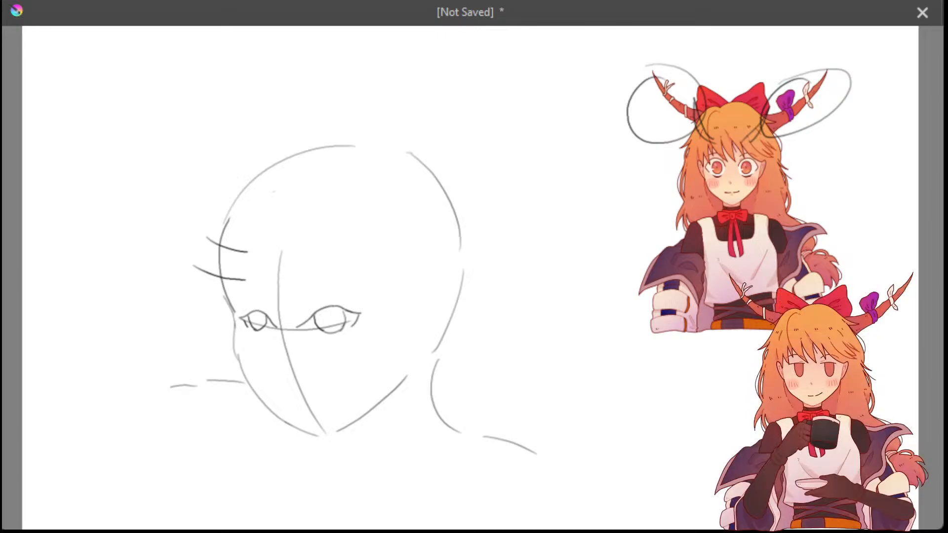
key("ctrl+z")
key("ctrl+z")
Try several short slanting strokes for the far horn's lower edge beside the forehead, undoing each one
left_click_drag(195, 235, 239, 253)
key("ctrl+z")
key("ctrl+z")
key("ctrl+z")
key("ctrl+z")
key("ctrl+z")
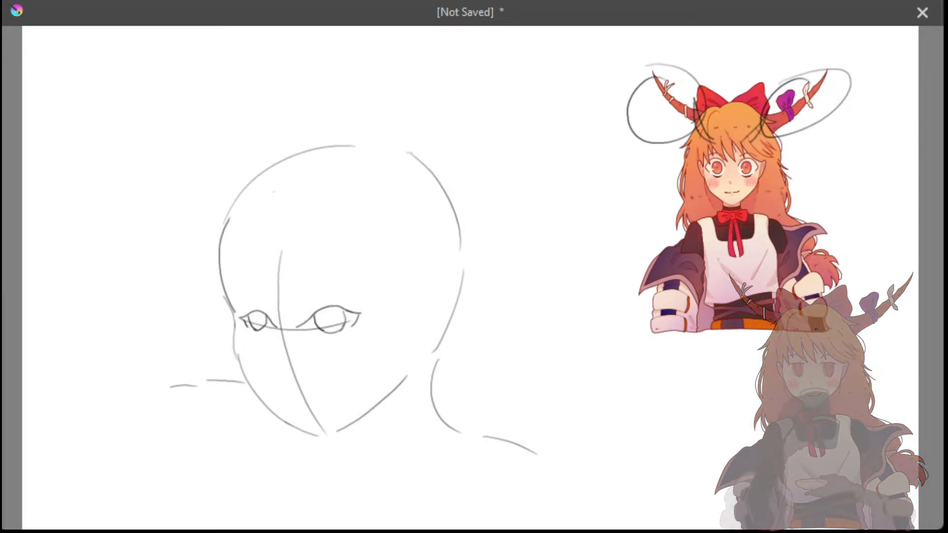
left_click_drag(201, 236, 233, 254)
key("ctrl+z")
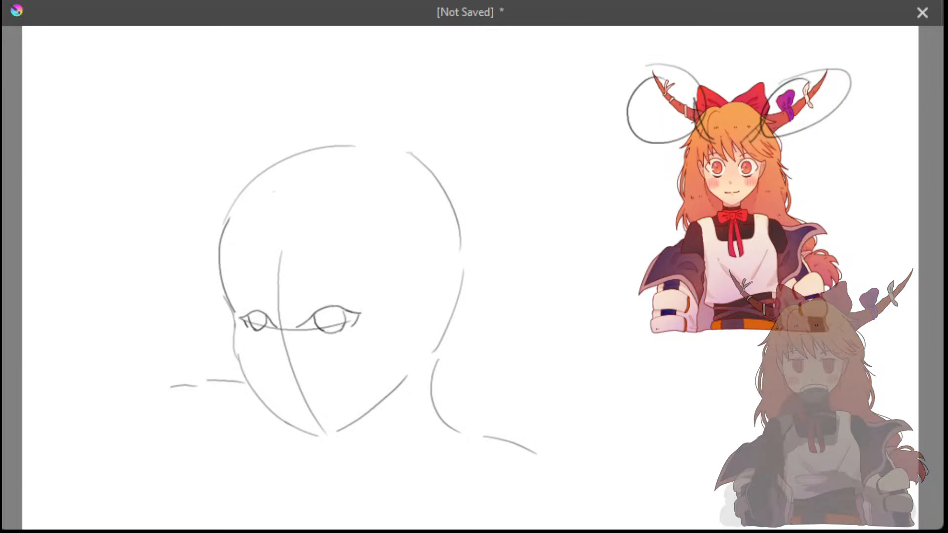
left_click_drag(203, 199, 222, 238)
key("ctrl+z")
key("ctrl+z")
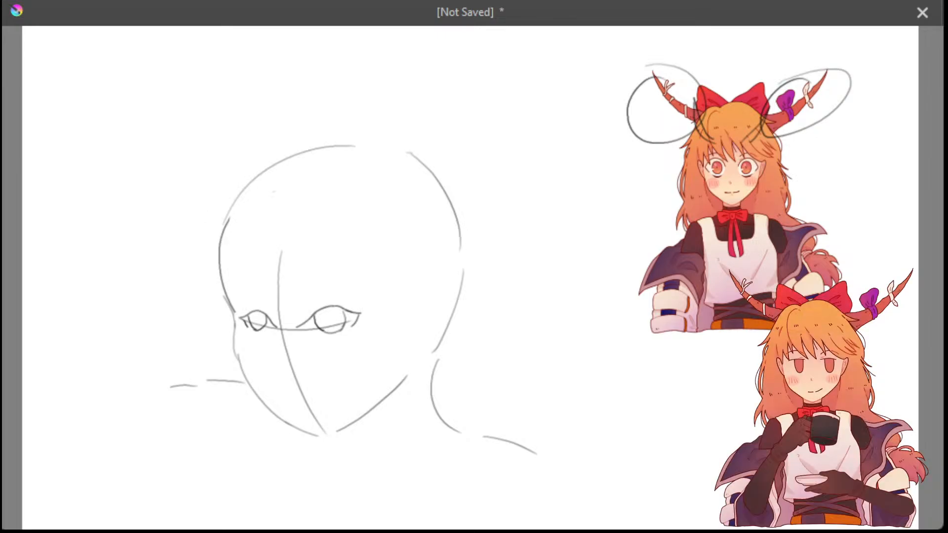
Try a curved lower edge for the far horn, sweeping down from outside the head onto the forehead
left_click_drag(201, 202, 235, 247)
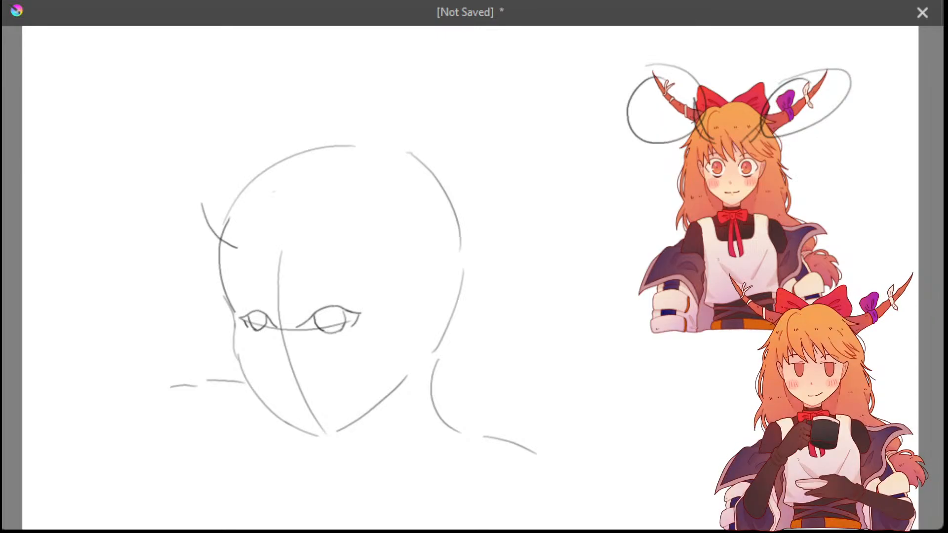
key("ctrl+z")
left_click_drag(199, 206, 236, 251)
mouse_move(179, 224)
left_mouse_down()
mouse_move(217, 267)
mouse_move(240, 275)
left_mouse_up()
key("ctrl+z")
key("ctrl+z")
key("ctrl+z")
key("ctrl+z")
left_click_drag(190, 212, 214, 245)
key("ctrl+z")
left_click_drag(194, 211, 227, 249)
Handwrite the note "Texas.A" in the blank area between the head sketch and the reference illustrations
mouse_move(471, 172)
left_mouse_down()
mouse_move(493, 171)
mouse_move(489, 193)
left_mouse_up()
left_click_drag(498, 185, 512, 191)
mouse_move(518, 180)
left_mouse_down()
mouse_move(528, 189)
mouse_move(518, 190)
left_mouse_up()
mouse_move(535, 181)
left_mouse_down()
mouse_move(557, 188)
mouse_move(594, 185)
left_mouse_up()
left_click_drag(583, 182, 594, 181)
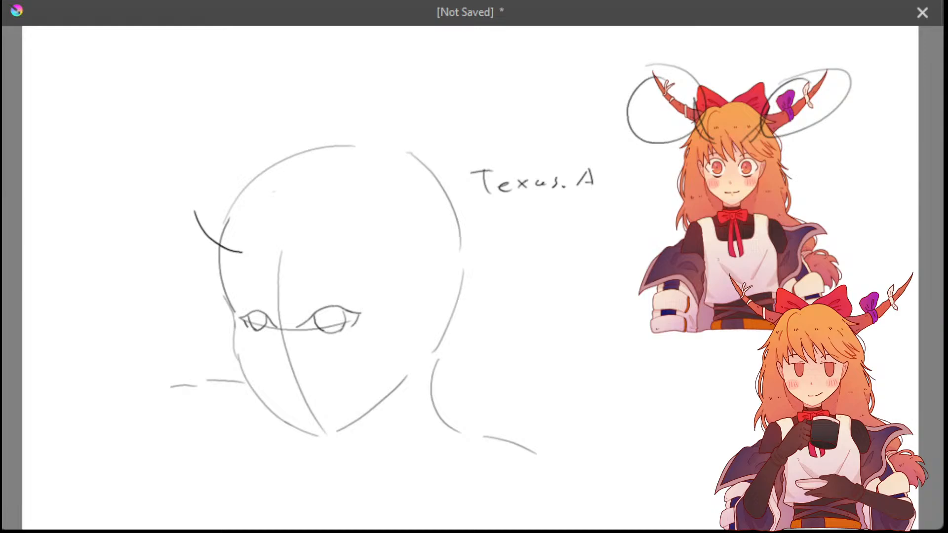
mouse_move(485, 218)
left_mouse_down()
mouse_move(499, 243)
mouse_move(520, 243)
left_mouse_up()
left_click_drag(514, 233, 523, 232)
left_click_drag(531, 236, 571, 240)
left_click(546, 238)
left_click_drag(560, 234, 569, 233)
mouse_move(599, 180)
left_mouse_down()
mouse_move(606, 212)
mouse_move(596, 235)
left_mouse_up()
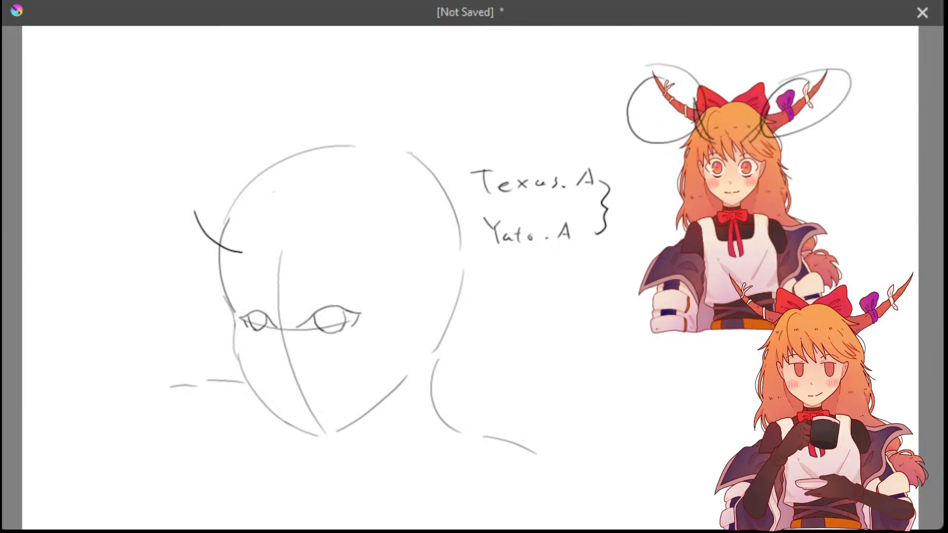
Handwrite "insta killing" beside the curly brace
mouse_move(621, 202)
left_mouse_down()
mouse_move(622, 218)
mouse_move(645, 217)
left_mouse_up()
left_click_drag(641, 209, 651, 208)
mouse_move(657, 213)
left_mouse_down()
mouse_move(662, 218)
mouse_move(621, 242)
left_mouse_up()
left_click_drag(625, 236, 638, 241)
mouse_move(646, 232)
left_mouse_down()
mouse_move(662, 248)
mouse_move(648, 252)
left_mouse_up()
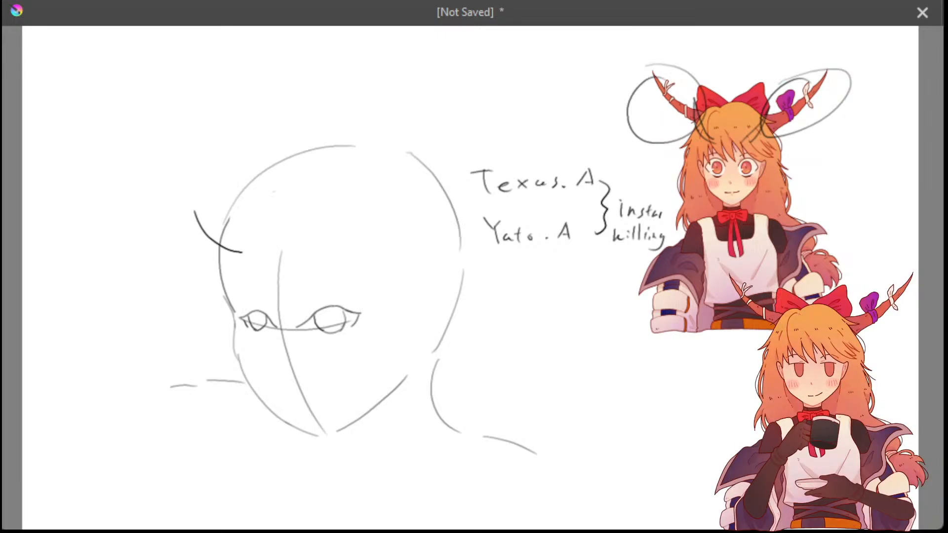
Erase all the handwritten notes and the trial horn stroke beside the forehead
mouse_move(487, 221)
left_mouse_down()
mouse_move(479, 171)
mouse_move(538, 183)
mouse_move(494, 230)
mouse_move(533, 237)
mouse_move(569, 225)
left_mouse_up()
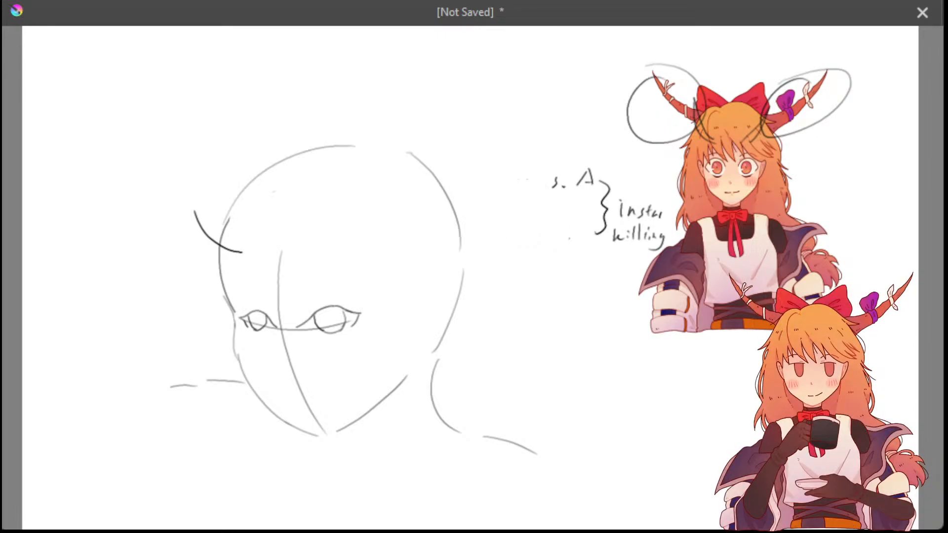
mouse_move(553, 184)
left_mouse_down()
mouse_move(586, 176)
mouse_move(606, 190)
mouse_move(606, 211)
mouse_move(635, 217)
left_mouse_up()
mouse_move(595, 225)
left_mouse_down()
mouse_move(607, 234)
mouse_move(641, 223)
mouse_move(663, 250)
left_mouse_up()
left_click_drag(638, 211, 653, 212)
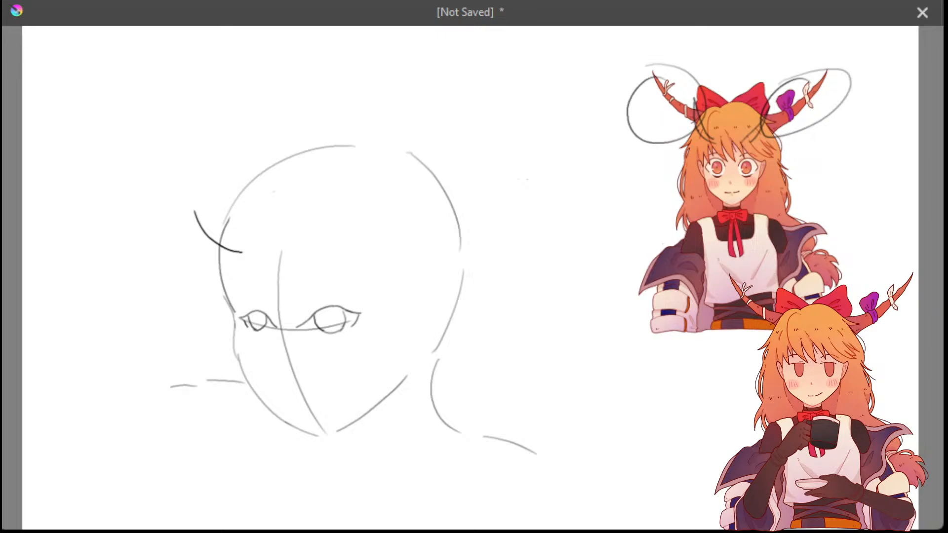
left_click_drag(195, 212, 243, 253)
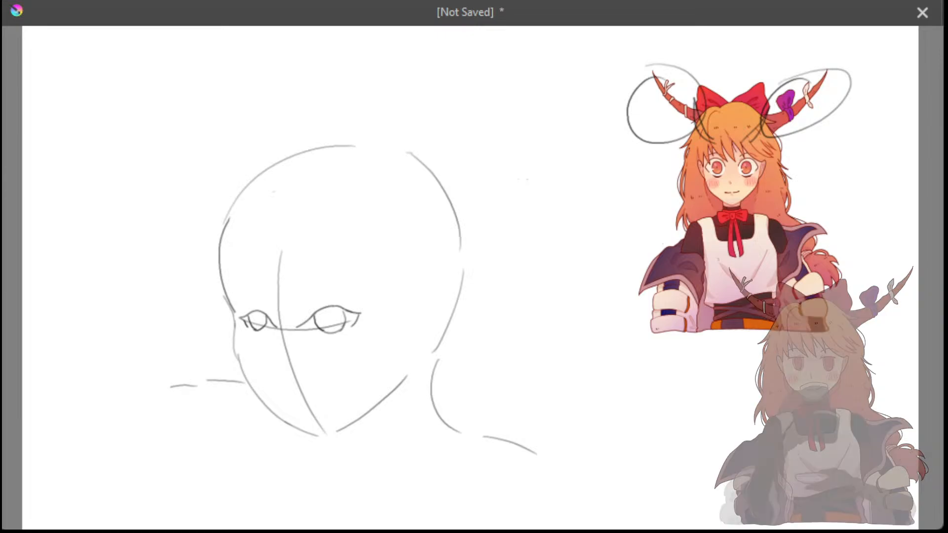
Try longer curves for the far horn's outer edge, starting further away from the head, and compare them by undoing and redoing
key("ctrl+z")
key("ctrl+shift+z")
key("ctrl+z")
key("ctrl+shift+z")
key("ctrl+z")
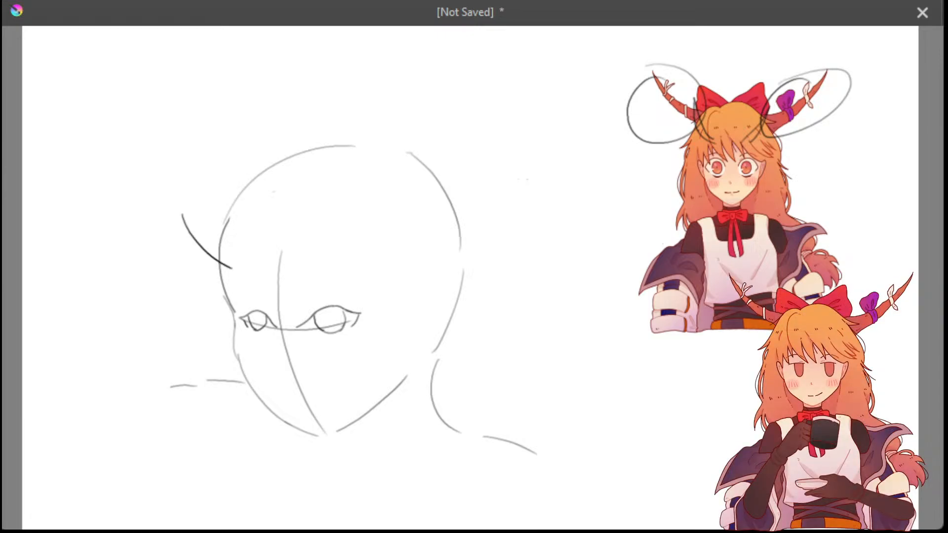
key("ctrl+shift+z")
left_click_drag(181, 180, 224, 273)
key("ctrl+z")
key("ctrl+z")
key("ctrl+z")
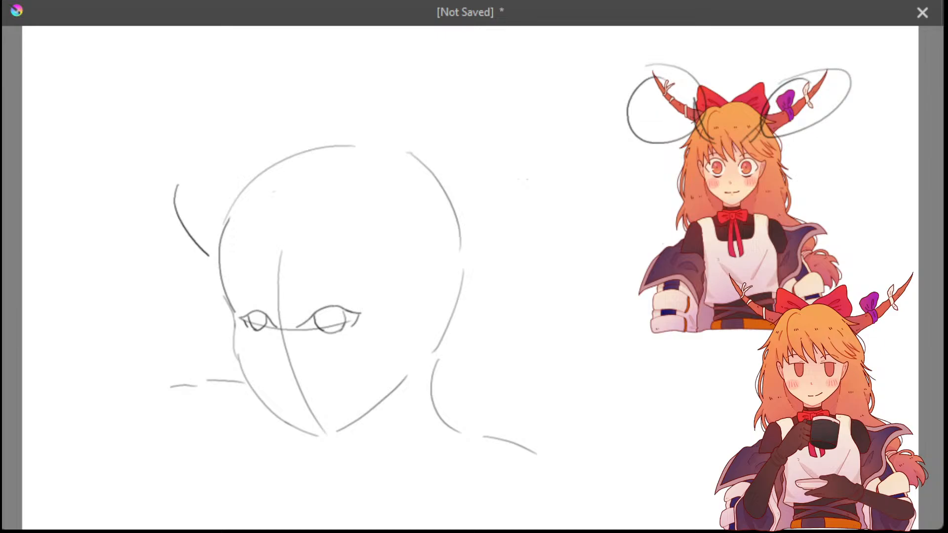
key("ctrl+shift+z")
key("ctrl+shift+z")
key("ctrl+z")
Try a tall horn edge that starts above the head's outline and curves down to the far temple
left_click_drag(204, 128, 182, 171)
key("ctrl+z")
mouse_move(202, 127)
left_mouse_down()
mouse_move(183, 162)
mouse_move(191, 210)
mouse_move(220, 249)
left_mouse_up()
key("ctrl+z")
mouse_move(201, 130)
left_mouse_down()
mouse_move(190, 176)
mouse_move(213, 239)
mouse_move(234, 258)
left_mouse_up()
key("ctrl+z")
Try medium-length curves for the far horn's outer edge, each sweeping down onto the forehead, and undo them
left_click_drag(193, 200, 226, 239)
key("ctrl+z")
left_click_drag(187, 191, 200, 230)
key("ctrl+z")
left_click_drag(186, 184, 221, 249)
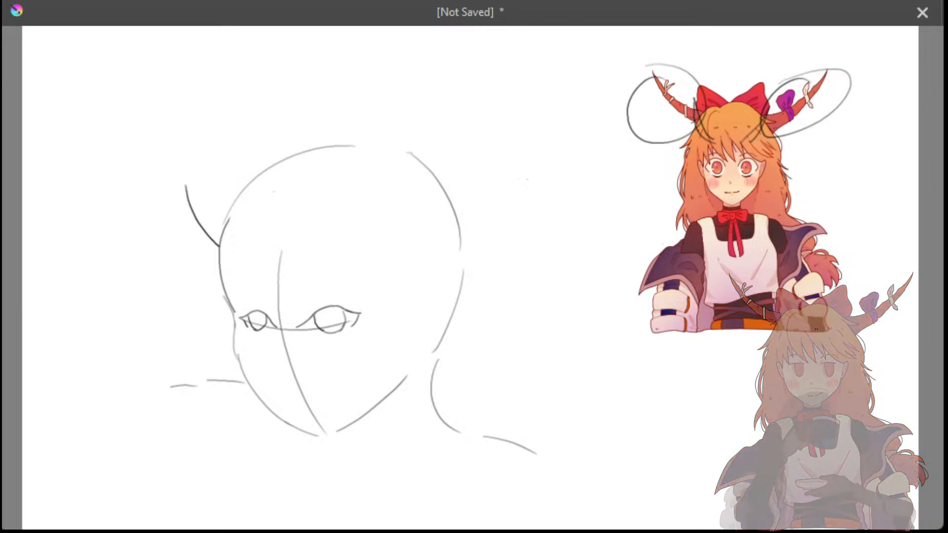
key("ctrl+z")
mouse_move(186, 173)
left_mouse_down()
mouse_move(212, 244)
mouse_move(238, 262)
left_mouse_up()
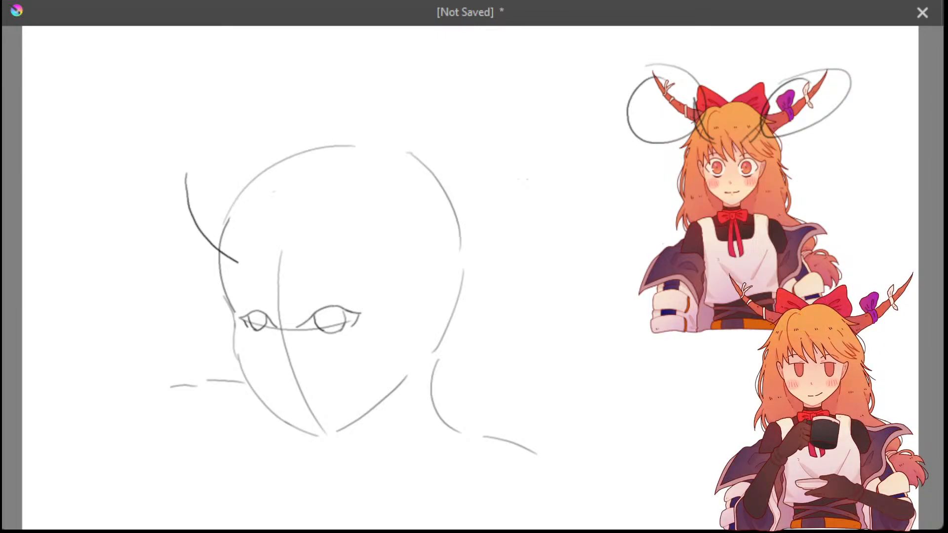
key("ctrl+z")
mouse_move(194, 167)
left_mouse_down()
mouse_move(223, 256)
mouse_move(242, 268)
left_mouse_up()
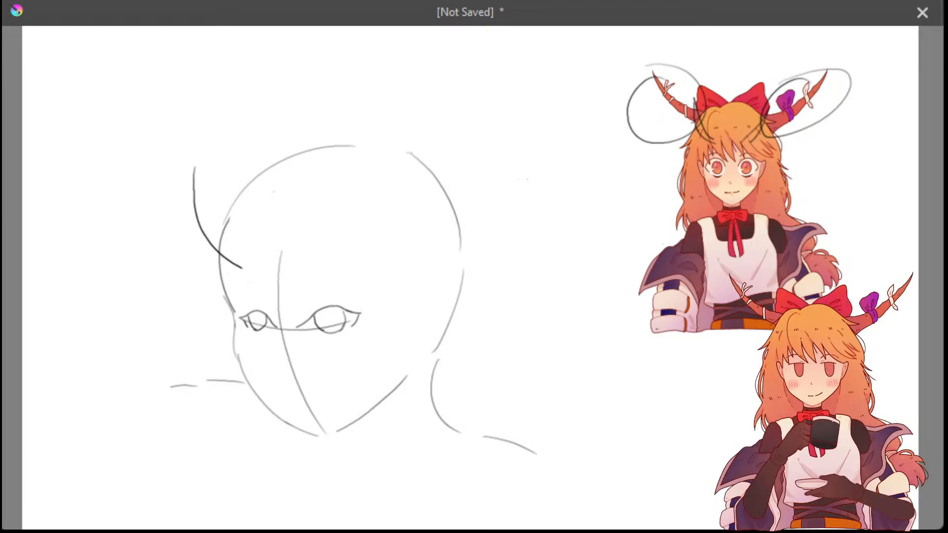
key("ctrl+z")
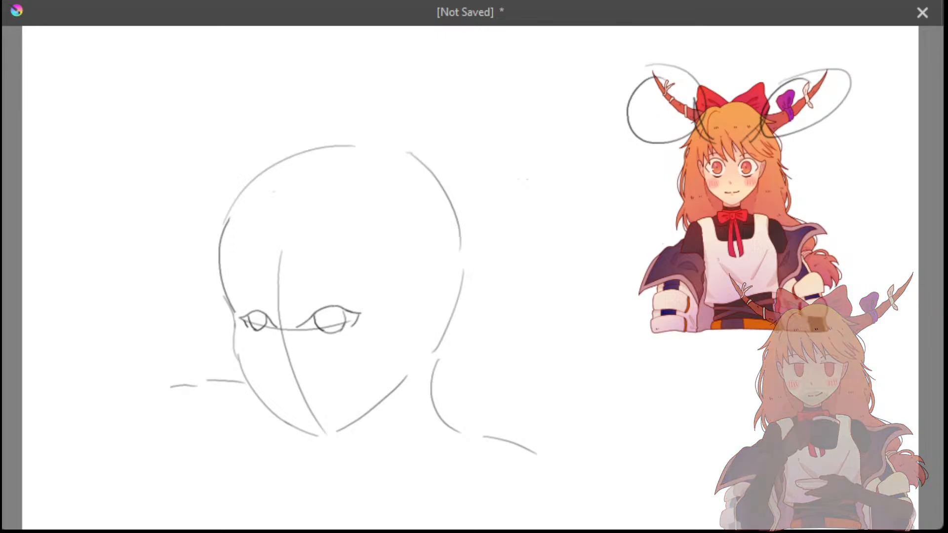
Try steeper, more upright curves for the far horn's outer edge close to the head, and undo them
left_click_drag(202, 172, 213, 230)
key("ctrl+z")
left_click_drag(203, 170, 208, 241)
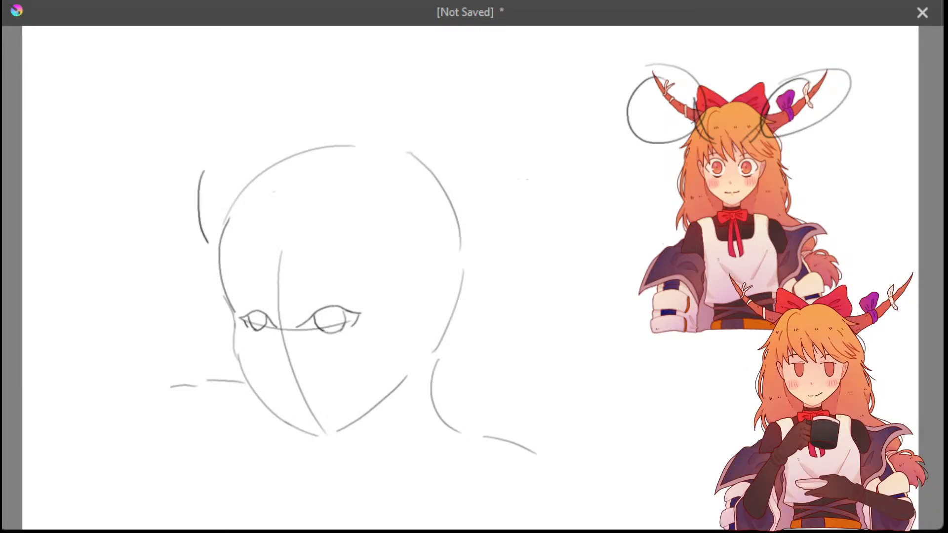
key("ctrl+z")
left_click_drag(198, 172, 211, 248)
key("ctrl+z")
mouse_move(204, 170)
left_mouse_down()
mouse_move(199, 214)
mouse_move(231, 264)
left_mouse_up()
key("ctrl+z")
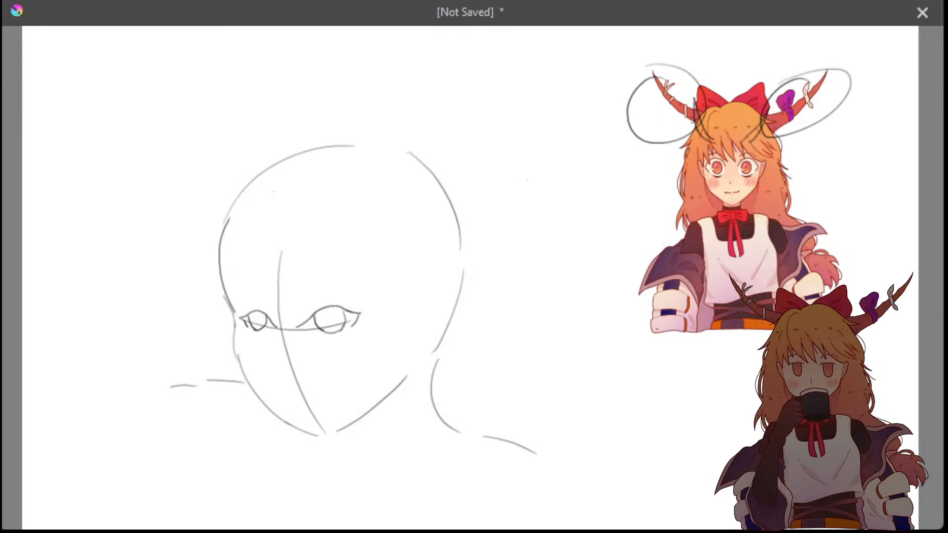
Draw the far horn's base as a short curved stroke on the far side of the forehead
left_click_drag(256, 247, 257, 268)
key("ctrl+z")
key("ctrl+z")
key("ctrl+z")
key("ctrl+z")
mouse_move(250, 236)
left_mouse_down()
mouse_move(253, 259)
mouse_move(252, 241)
mouse_move(246, 251)
left_mouse_up()
key("ctrl+z")
key("ctrl+z")
key("ctrl+z")
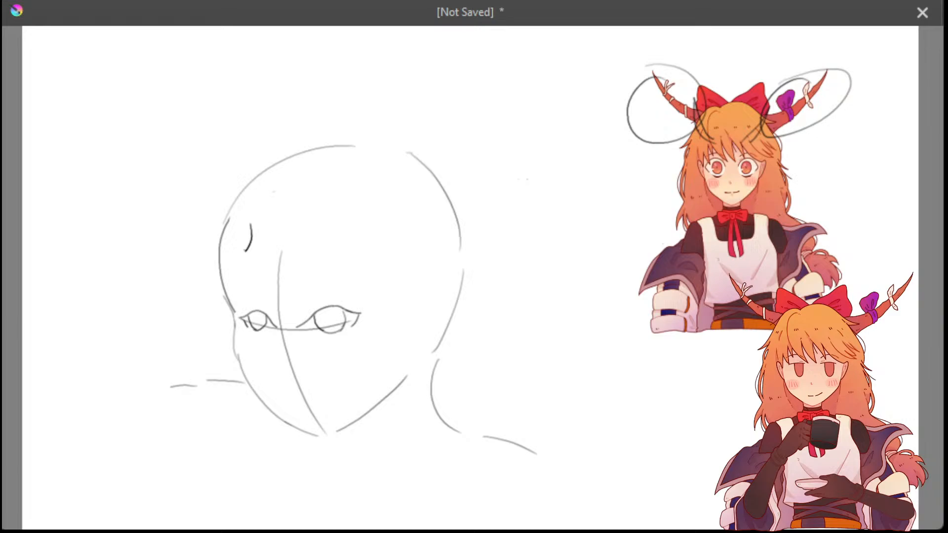
key("ctrl+z")
Draw the far horn's outer and inner edges curving upward from its base to a pointed tip outside the head
mouse_move(246, 250)
left_mouse_down()
mouse_move(223, 240)
mouse_move(208, 208)
left_mouse_up()
key("ctrl+z")
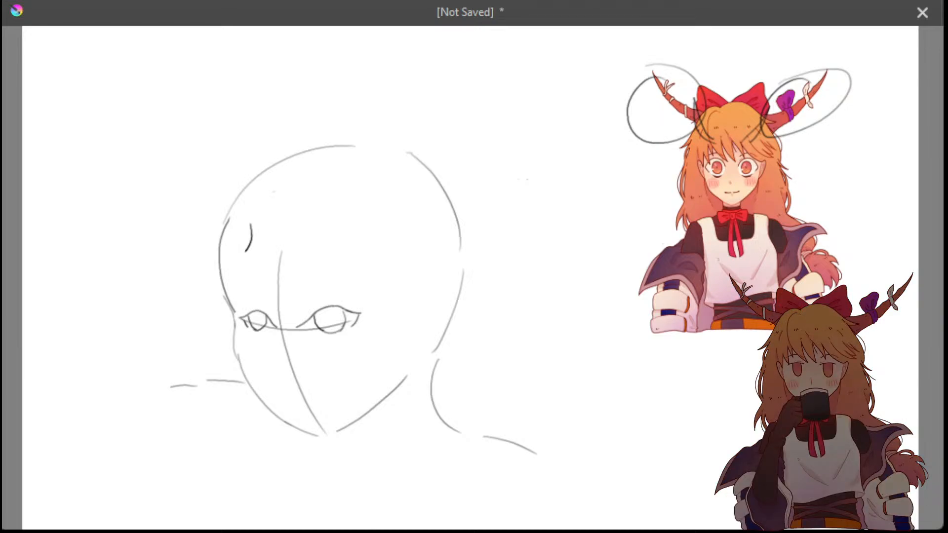
mouse_move(245, 251)
left_mouse_down()
mouse_move(204, 207)
mouse_move(208, 179)
mouse_move(230, 157)
mouse_move(222, 144)
mouse_move(208, 192)
mouse_move(237, 243)
left_mouse_up()
key("ctrl+z")
mouse_move(222, 145)
left_mouse_down()
mouse_move(218, 184)
mouse_move(251, 223)
left_mouse_up()
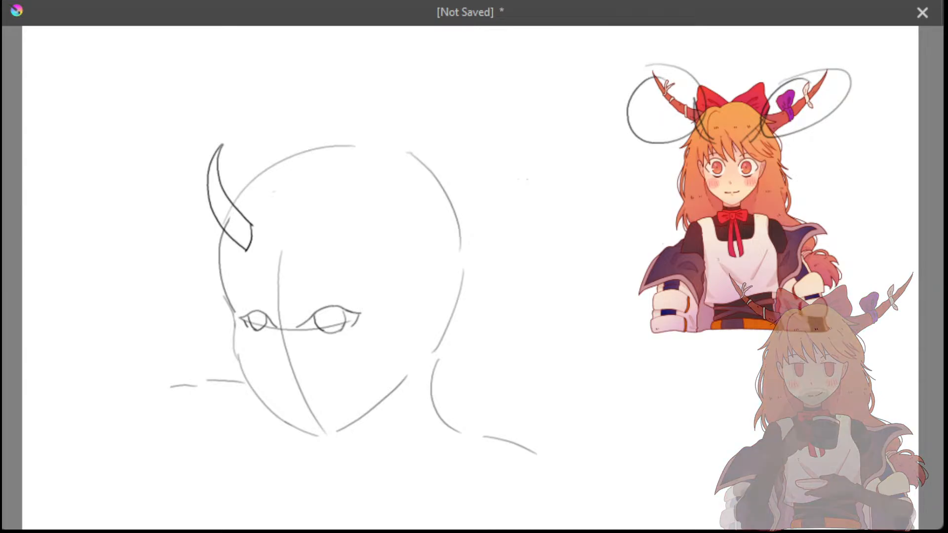
Draw the near horn's base as an open rounded arc on the forehead above the near eye
left_click_drag(327, 220, 320, 250)
key("ctrl+z")
key("ctrl+z")
key("ctrl+z")
key("ctrl+z")
key("ctrl+z")
key("ctrl+z")
mouse_move(324, 215)
left_mouse_down()
mouse_move(325, 247)
mouse_move(334, 215)
left_mouse_up()
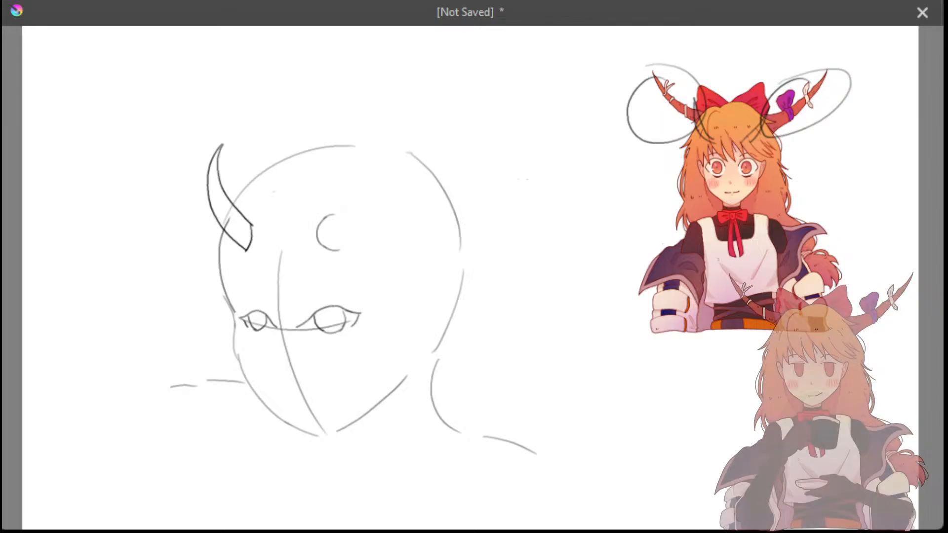
Redraw the lower end of the near horn's base and draw the horn's inner edge curving up to the head's top
left_click_drag(323, 246, 341, 248)
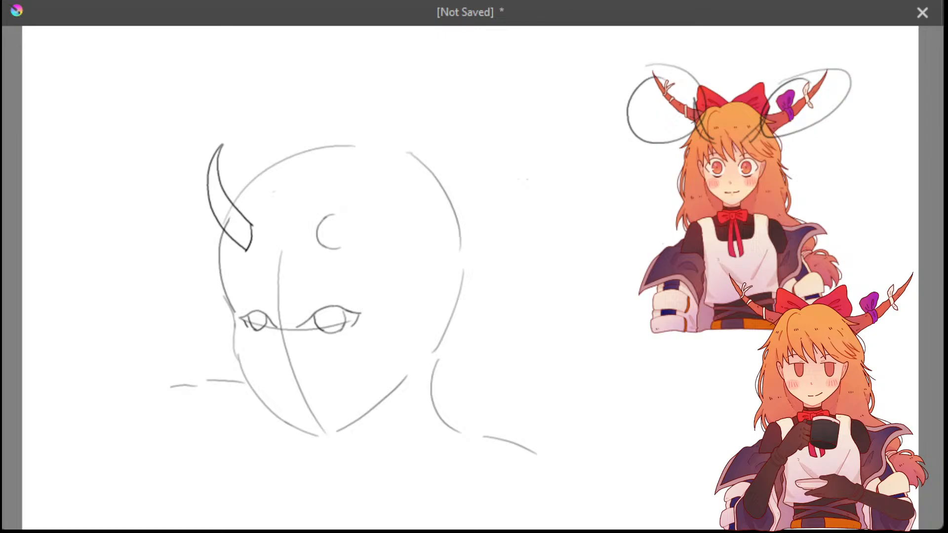
left_click_drag(325, 219, 353, 194)
key("ctrl+z")
mouse_move(353, 132)
left_mouse_down()
mouse_move(354, 176)
mouse_move(341, 197)
left_mouse_up()
key("ctrl+z")
mouse_move(351, 139)
left_mouse_down()
mouse_move(347, 189)
mouse_move(334, 207)
left_mouse_up()
key("ctrl+z")
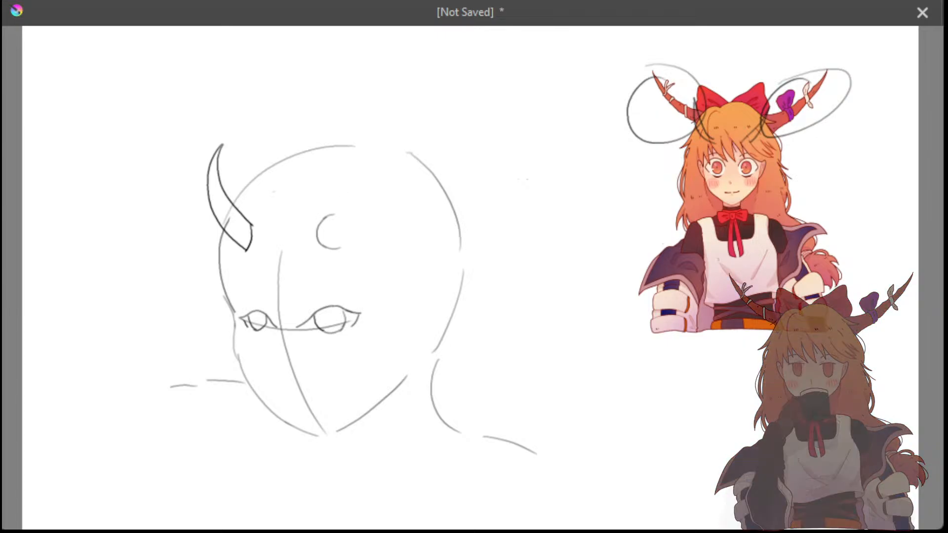
mouse_move(350, 139)
left_mouse_down()
mouse_move(348, 199)
mouse_move(327, 217)
left_mouse_up()
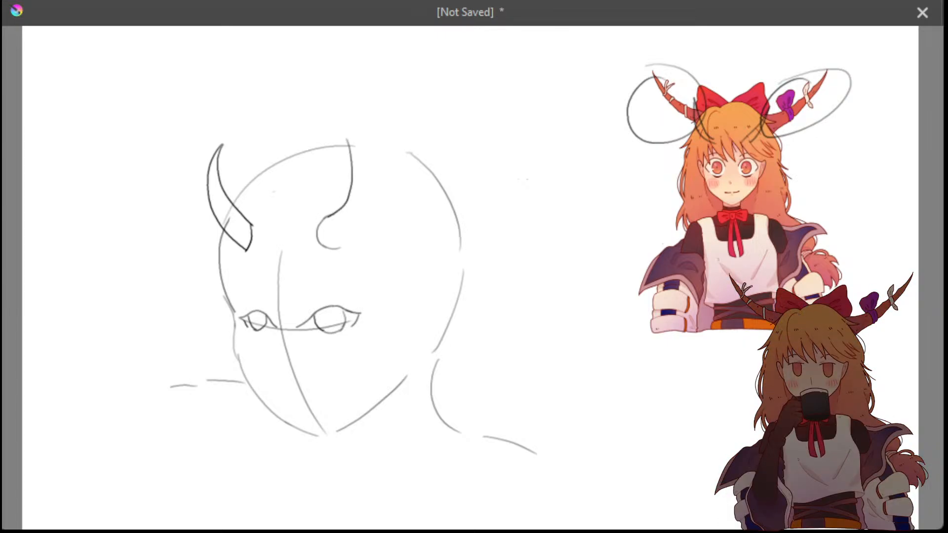
Draw the near horn's outer edge from a curved pointed tip back down to the end of its base
left_click_drag(343, 133, 348, 142)
key("ctrl+z")
key("ctrl+z")
key("ctrl+z")
mouse_move(339, 129)
left_mouse_down()
mouse_move(359, 144)
mouse_move(368, 176)
mouse_move(367, 209)
mouse_move(347, 241)
left_mouse_up()
key("ctrl+z")
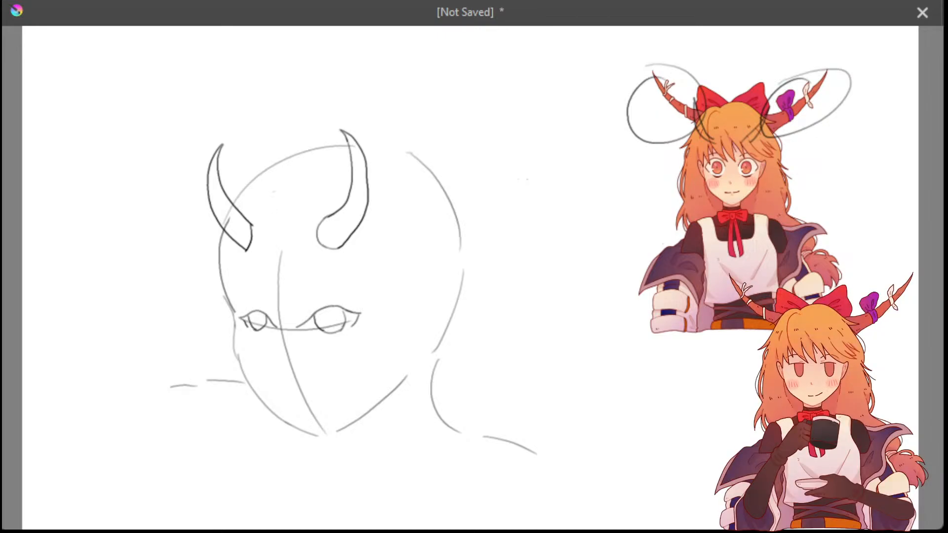
Try short curved hair strokes from the forehead beside the far horn's base, and undo them
mouse_move(272, 207)
left_mouse_down()
mouse_move(258, 215)
mouse_move(254, 206)
mouse_move(259, 256)
left_mouse_up()
key("ctrl+z")
key("ctrl+z")
mouse_move(264, 204)
left_mouse_down()
mouse_move(253, 212)
mouse_move(255, 256)
mouse_move(273, 284)
left_mouse_up()
key("ctrl+z")
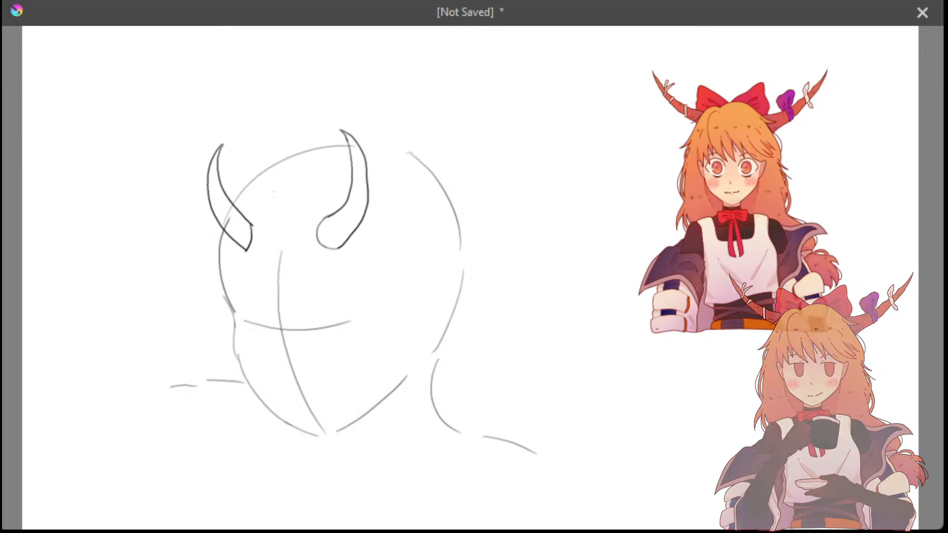
Try removing the drawn eyes and the circles around the reference horns, and undo the removal
key("ctrl+z")
key("Delete")
key("ctrl+z")
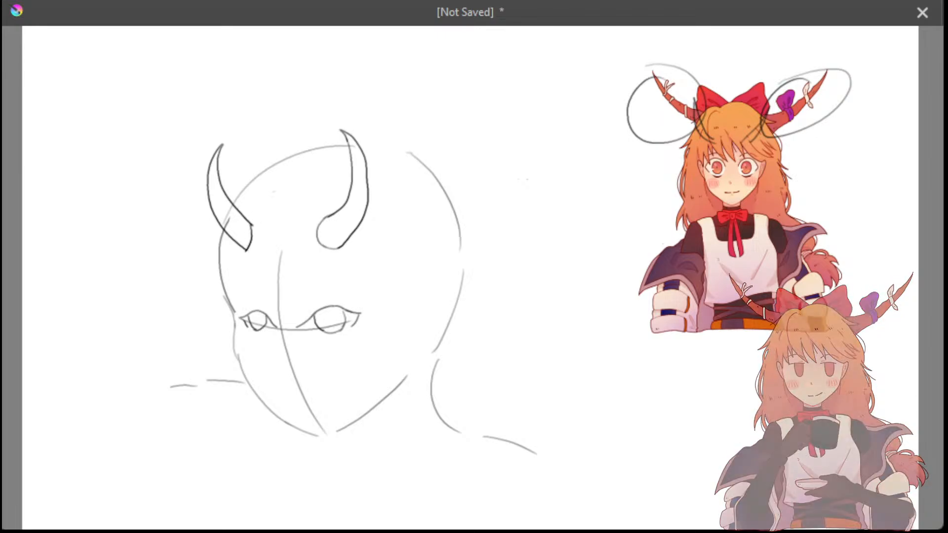
Try single long fringe curves from the upper forehead down towards the far eye's inner corner, and undo them
mouse_move(262, 205)
left_mouse_down()
mouse_move(251, 232)
mouse_move(277, 298)
left_mouse_up()
key("ctrl+z")
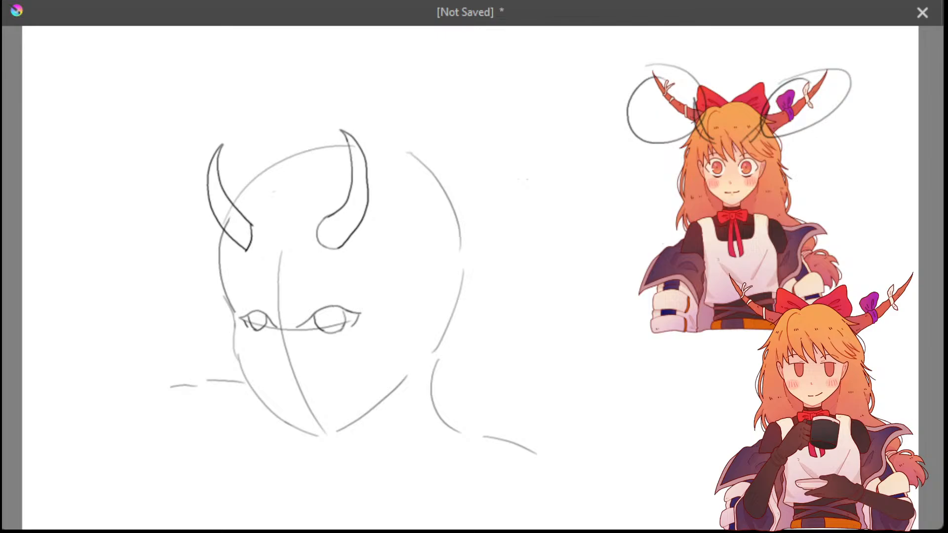
left_click_drag(259, 202, 284, 313)
key("ctrl+z")
mouse_move(263, 214)
left_mouse_down()
mouse_move(257, 279)
mouse_move(279, 308)
left_mouse_up()
key("ctrl+z")
Try a two-edged fringe strand from beside the far horn's base to the bridge of the nose, and undo it
mouse_move(263, 213)
left_mouse_down()
mouse_move(252, 269)
mouse_move(289, 320)
left_mouse_up()
left_click_drag(263, 255, 286, 310)
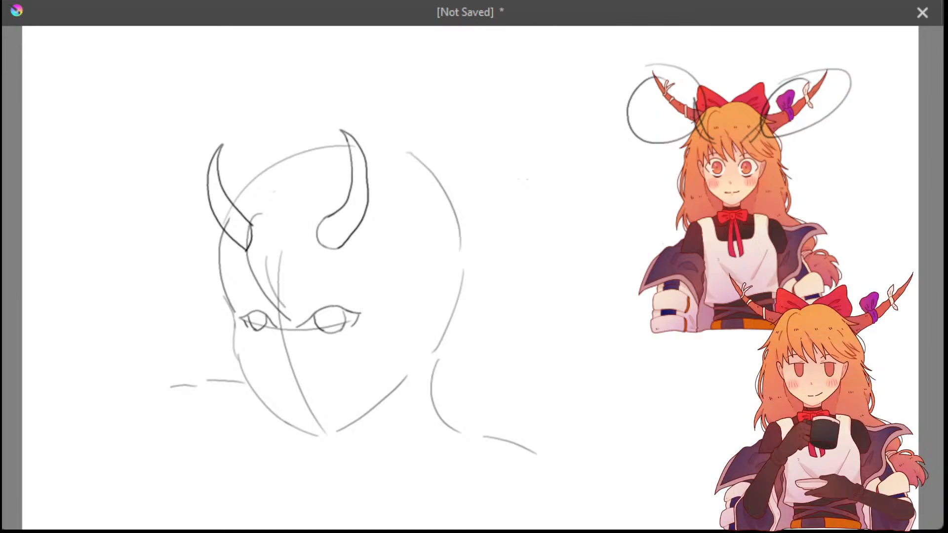
key("ctrl+z")
left_click_drag(263, 258, 284, 311)
key("ctrl+z")
key("ctrl+z")
left_click_drag(261, 256, 279, 310)
key("ctrl+z")
key("ctrl+z")
mouse_move(256, 214)
left_mouse_down()
mouse_move(271, 211)
mouse_move(257, 274)
mouse_move(289, 310)
left_mouse_up()
key("ctrl+z")
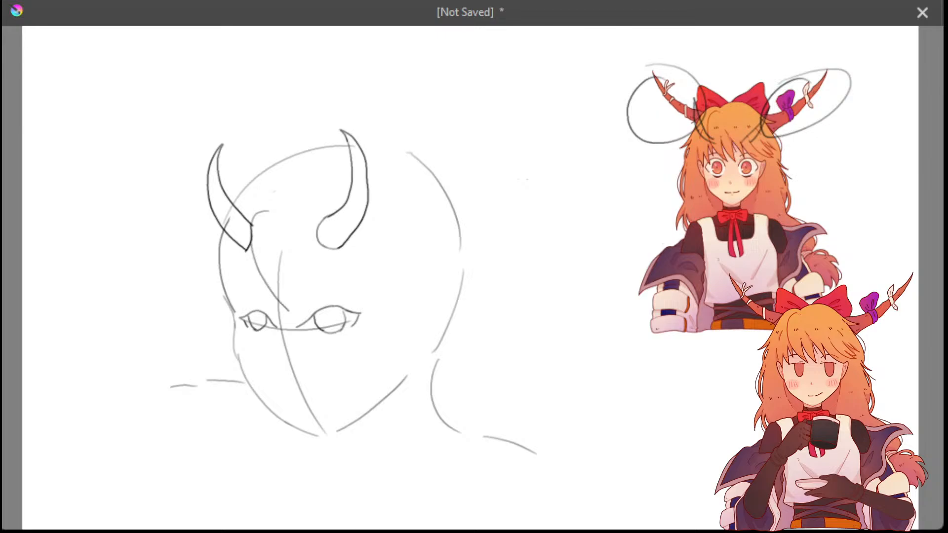
Try fringe curves with a rounder start at the parting, ending between the eyes, and undo them
key("ctrl+z")
left_click_drag(266, 214, 279, 308)
key("ctrl+z")
mouse_move(258, 214)
left_mouse_down()
mouse_move(271, 212)
mouse_move(263, 215)
mouse_move(261, 287)
mouse_move(276, 310)
left_mouse_up()
key("ctrl+z")
key("ctrl+z")
mouse_move(271, 213)
left_mouse_down()
mouse_move(254, 275)
mouse_move(279, 316)
left_mouse_up()
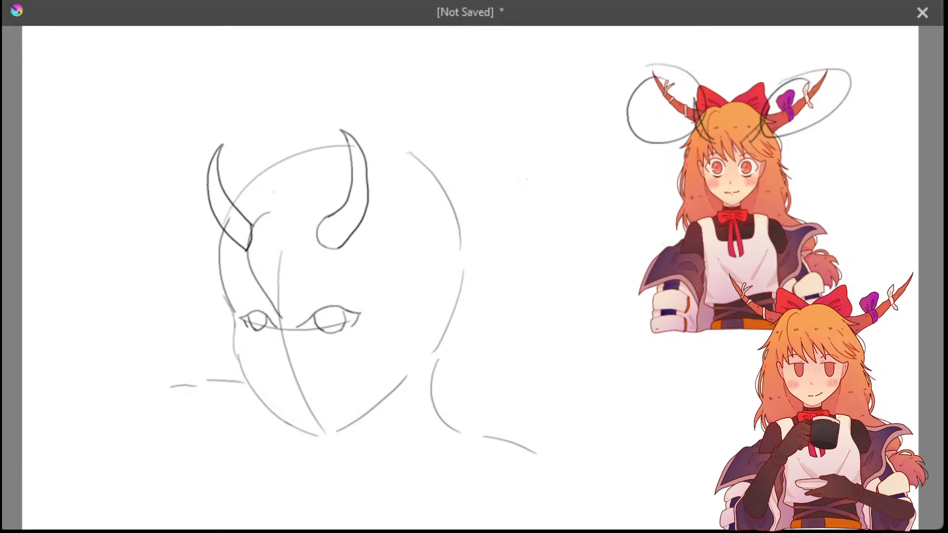
key("ctrl+z")
Try steeper fringe curves from the parting past the far horn's base to the eye line, and undo them
mouse_move(271, 217)
left_mouse_down()
mouse_move(269, 290)
mouse_move(290, 319)
left_mouse_up()
key("ctrl+z")
mouse_move(269, 217)
left_mouse_down()
mouse_move(257, 259)
mouse_move(291, 319)
left_mouse_up()
key("ctrl+z")
mouse_move(270, 216)
left_mouse_down()
mouse_move(265, 305)
mouse_move(279, 326)
left_mouse_up()
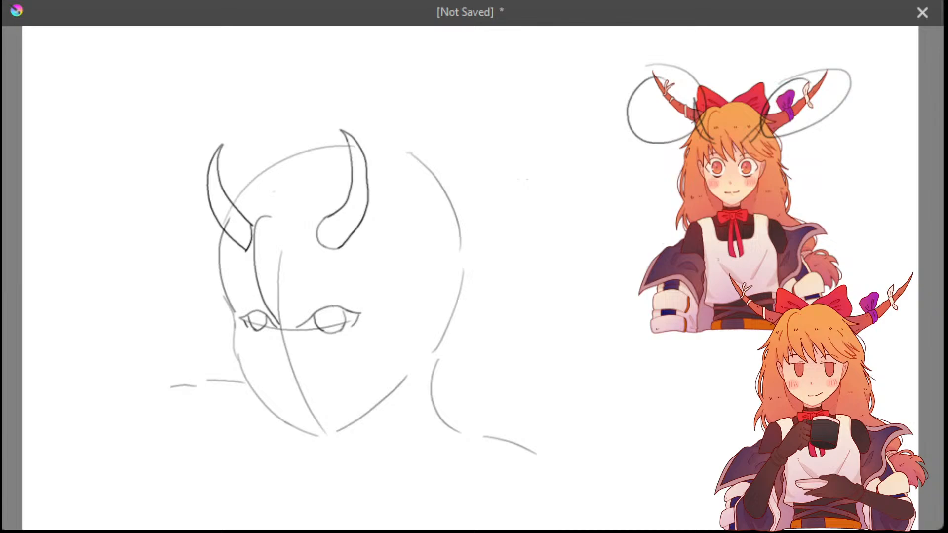
key("ctrl+z")
mouse_move(271, 215)
left_mouse_down()
mouse_move(263, 266)
mouse_move(286, 307)
left_mouse_up()
key("ctrl+z")
Try a fringe strand ending on the eye line with a short inner edge beside it, and undo both strokes
mouse_move(270, 214)
left_mouse_down()
mouse_move(290, 319)
mouse_move(258, 217)
mouse_move(289, 328)
left_mouse_up()
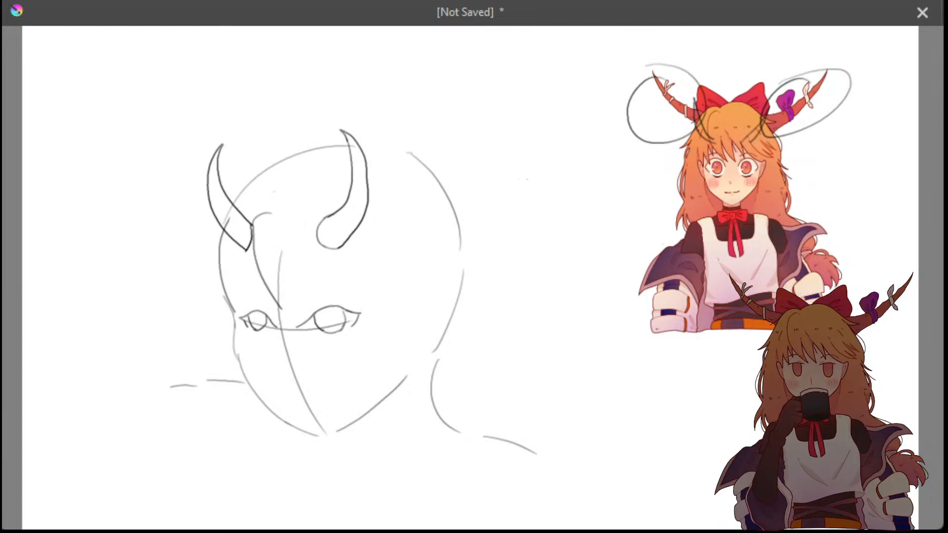
key("ctrl+z")
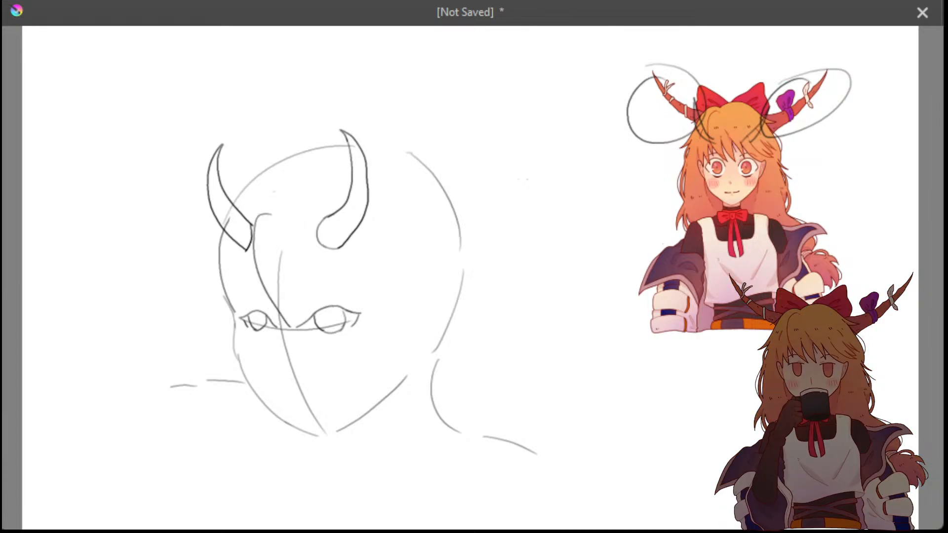
left_click_drag(268, 272, 282, 315)
key("ctrl+z")
left_click_drag(267, 275, 287, 323)
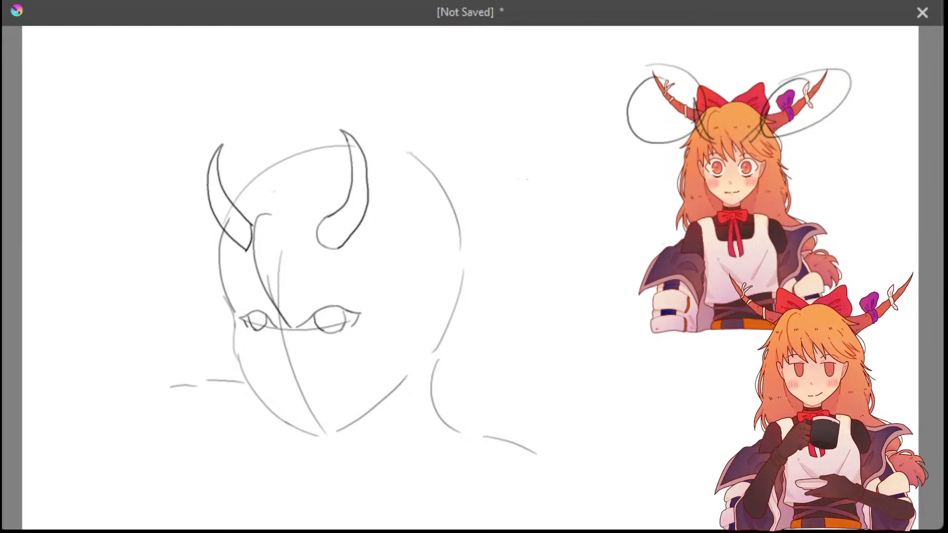
key("ctrl+z")
key("ctrl+z")
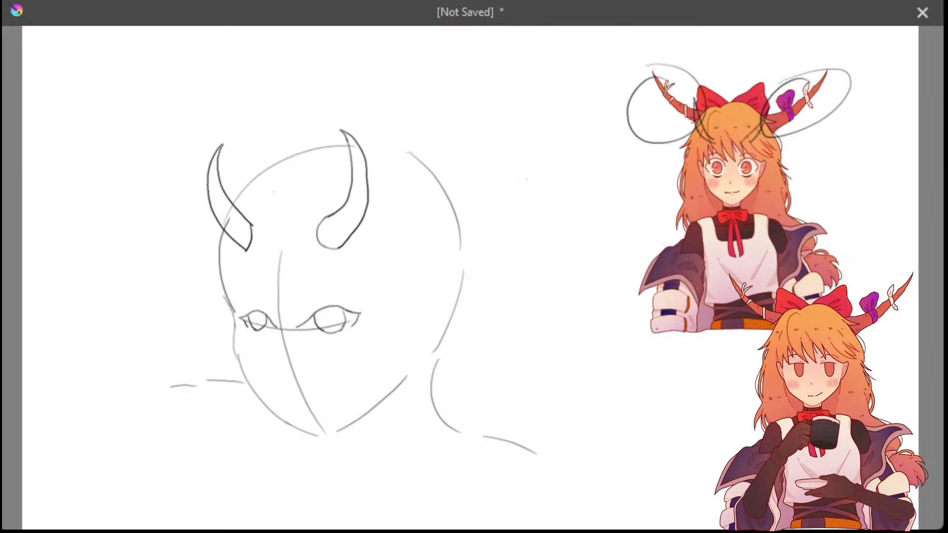
Try a higher hair parting on the forehead with a strand sweeping down between the eyes, and undo it
left_click_drag(274, 193, 255, 199)
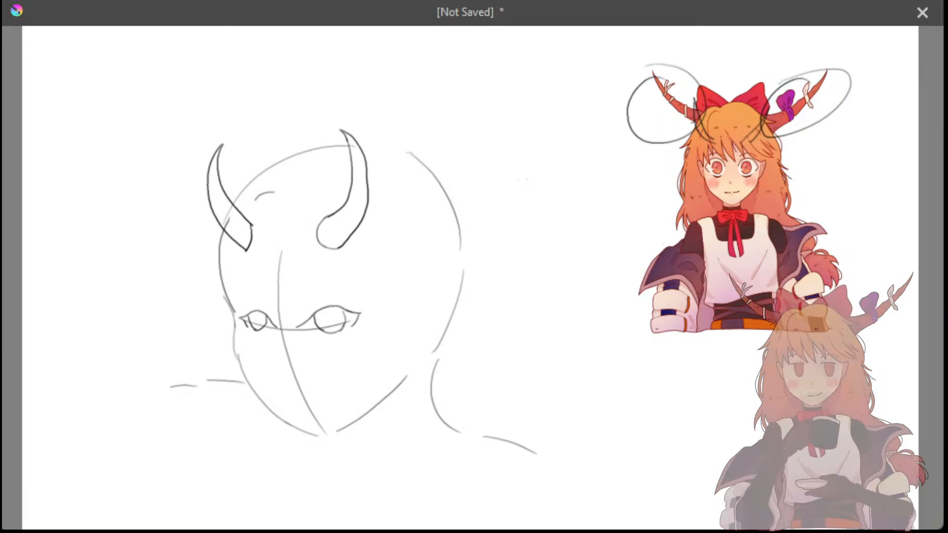
key("ctrl+z")
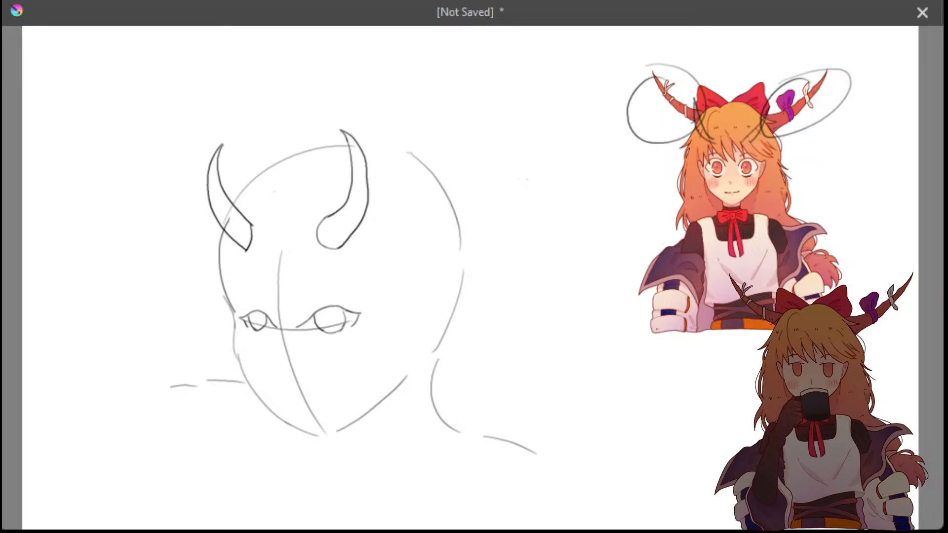
mouse_move(261, 206)
left_mouse_down()
mouse_move(250, 236)
mouse_move(287, 309)
left_mouse_up()
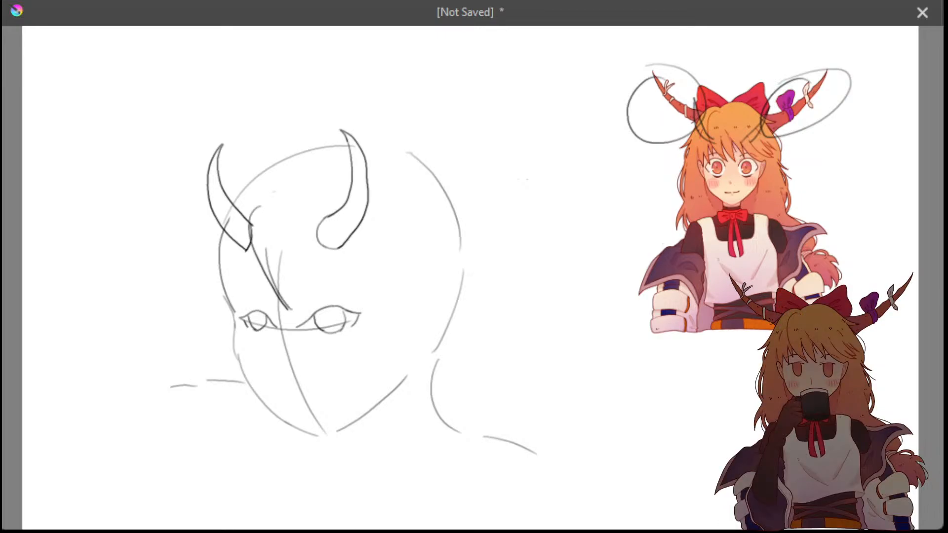
key("ctrl+z")
key("ctrl+z")
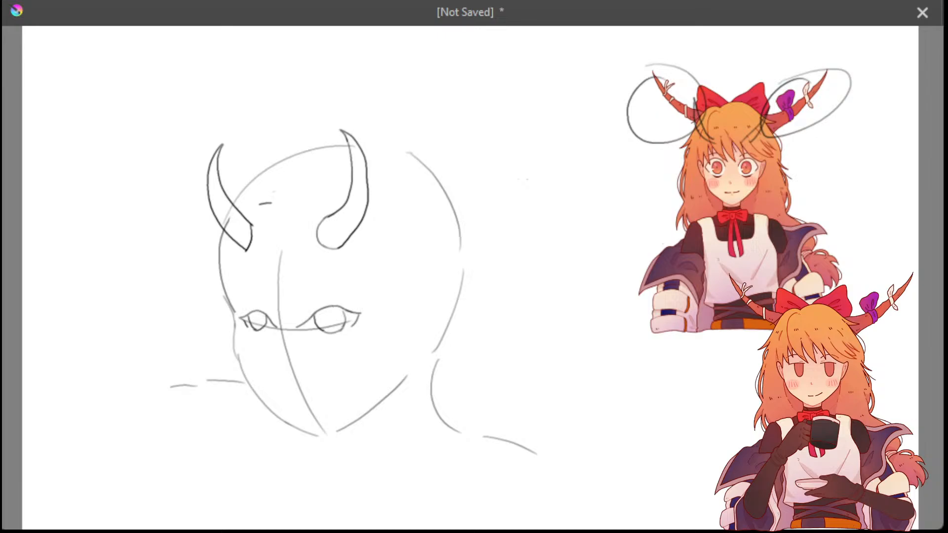
Try several fringe curves from the upper forehead down to the bridge of the nose, and undo them
mouse_move(270, 203)
left_mouse_down()
mouse_move(265, 274)
mouse_move(287, 304)
left_mouse_up()
key("ctrl+z")
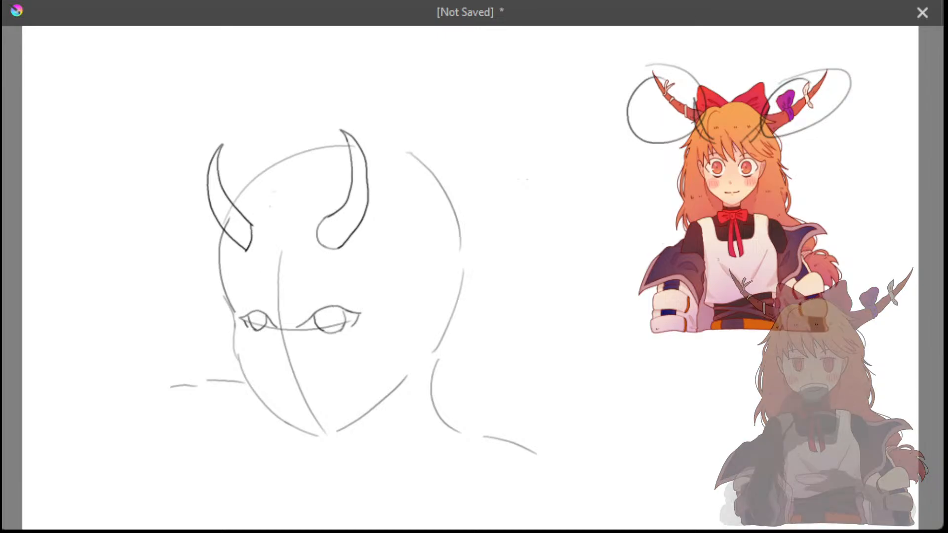
left_click_drag(270, 206, 286, 320)
key("ctrl+z")
mouse_move(270, 207)
left_mouse_down()
mouse_move(273, 288)
mouse_move(290, 317)
left_mouse_up()
key("ctrl+z")
left_click_drag(273, 209, 288, 316)
key("ctrl+z")
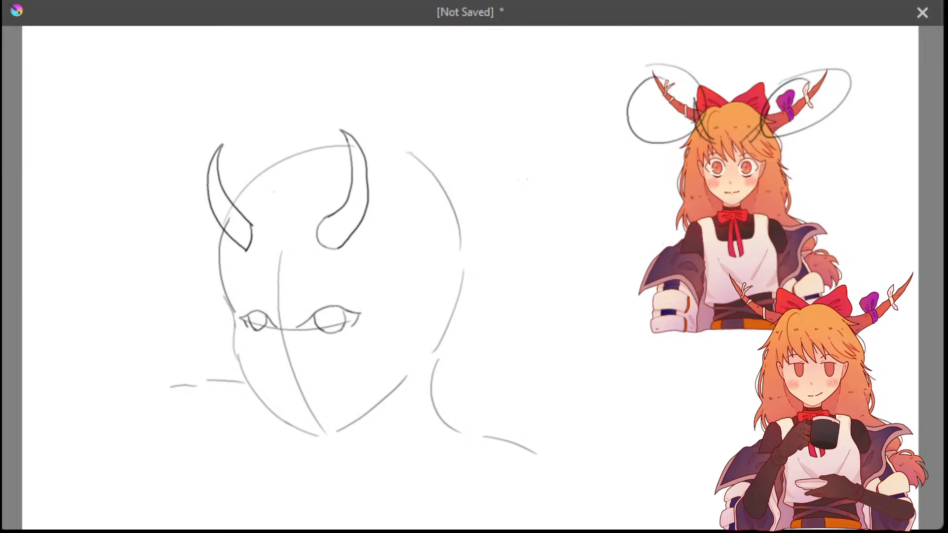
mouse_move(272, 209)
left_mouse_down()
mouse_move(272, 299)
mouse_move(285, 322)
left_mouse_up()
key("ctrl+z")
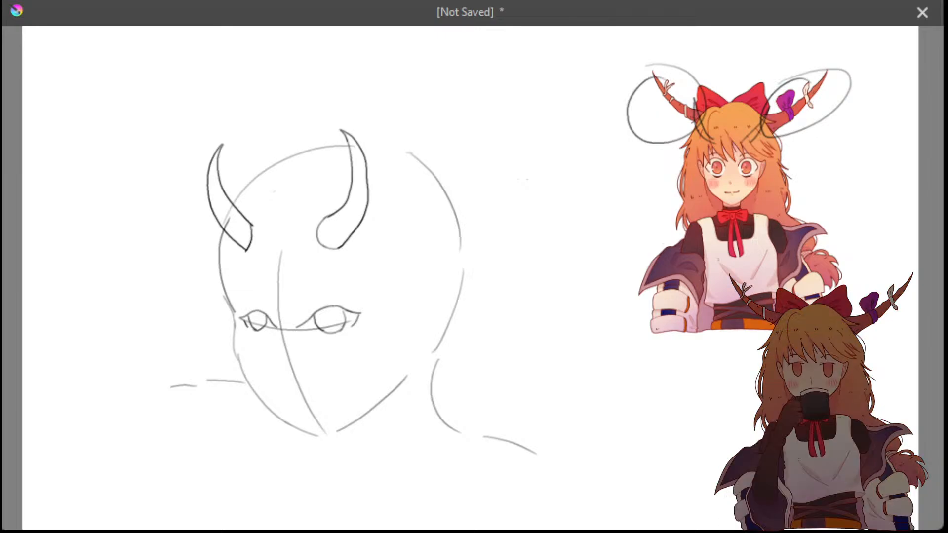
Draw the central fringe strand's outer edge from the parting, past the far horn's base, down to between the eyes
left_click_drag(265, 211, 305, 330)
key("ctrl+z")
mouse_move(270, 219)
left_mouse_down()
mouse_move(255, 266)
mouse_move(271, 306)
left_mouse_up()
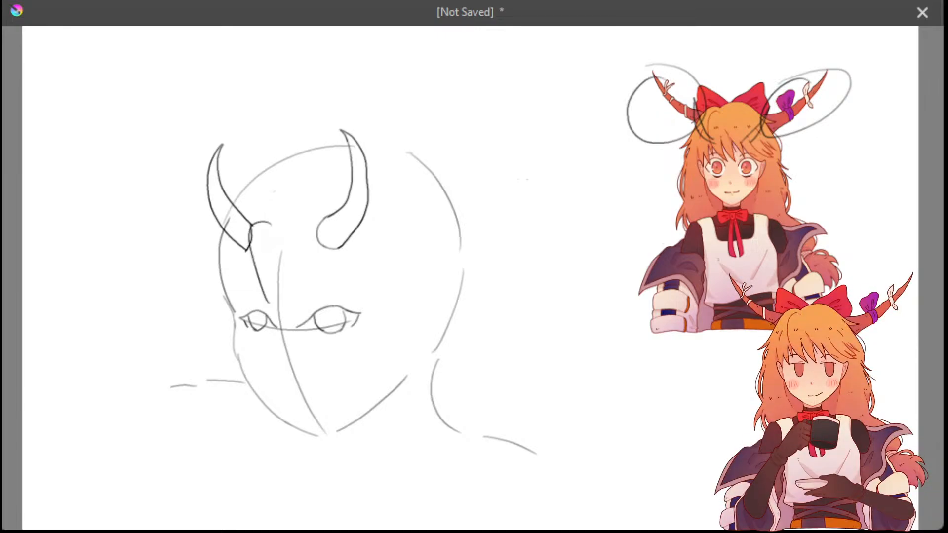
key("ctrl+z")
left_click_drag(270, 209, 293, 326)
key("ctrl+z")
left_click_drag(253, 211, 289, 327)
Try a long inner edge for the central fringe strand, starting high on the forehead, and undo it
left_click_drag(265, 253, 283, 318)
key("ctrl+z")
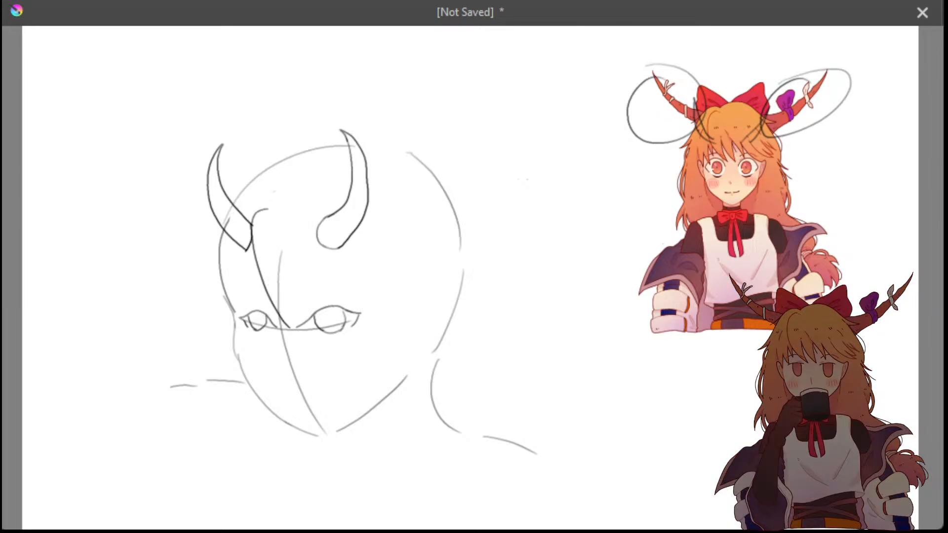
left_click_drag(265, 254, 293, 330)
key("ctrl+z")
left_click_drag(265, 247, 291, 328)
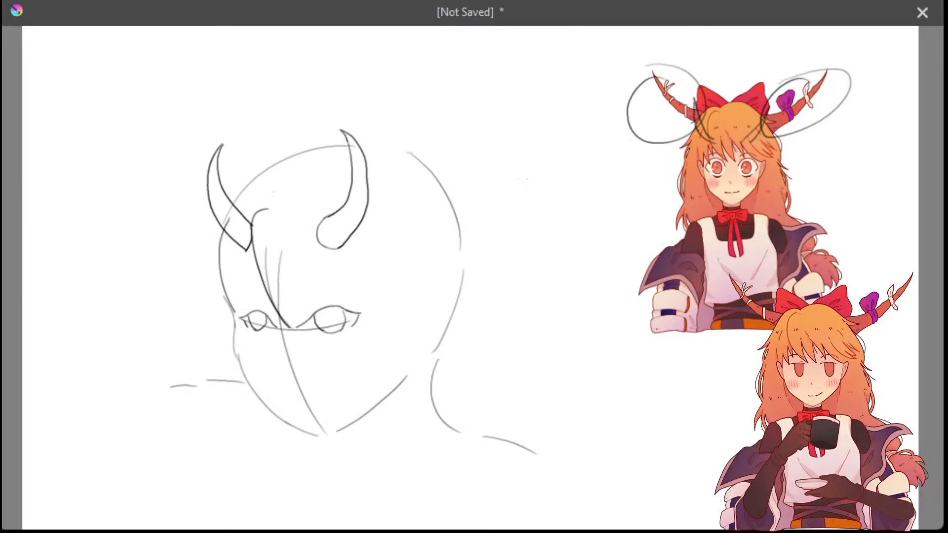
key("ctrl+z")
Try shorter inner edges for the central fringe strand beside the face's vertical guide line, and undo them
left_click_drag(277, 274, 289, 318)
key("ctrl+z")
left_click_drag(272, 272, 286, 318)
key("ctrl+z")
left_click_drag(273, 273, 289, 326)
key("ctrl+z")
left_click_drag(278, 274, 290, 328)
key("ctrl+z")
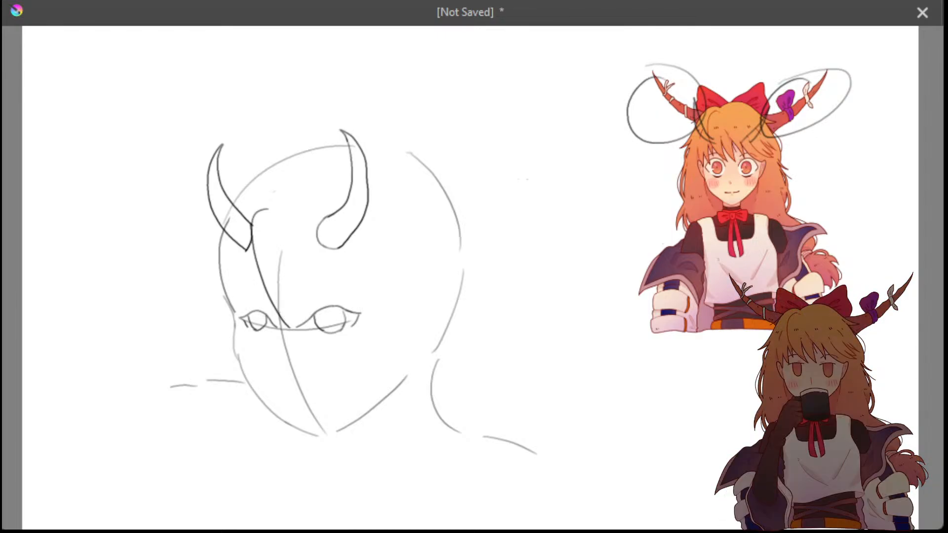
left_click_drag(278, 271, 291, 330)
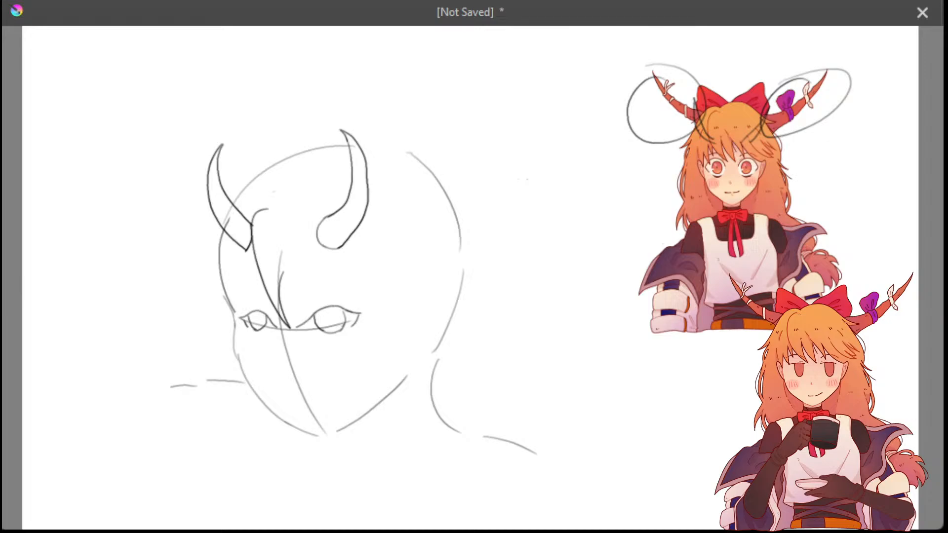
key("ctrl+z")
Try inner edges for the central fringe strand with slightly different starts and curvature, and undo them
left_click_drag(280, 267, 289, 314)
key("ctrl+z")
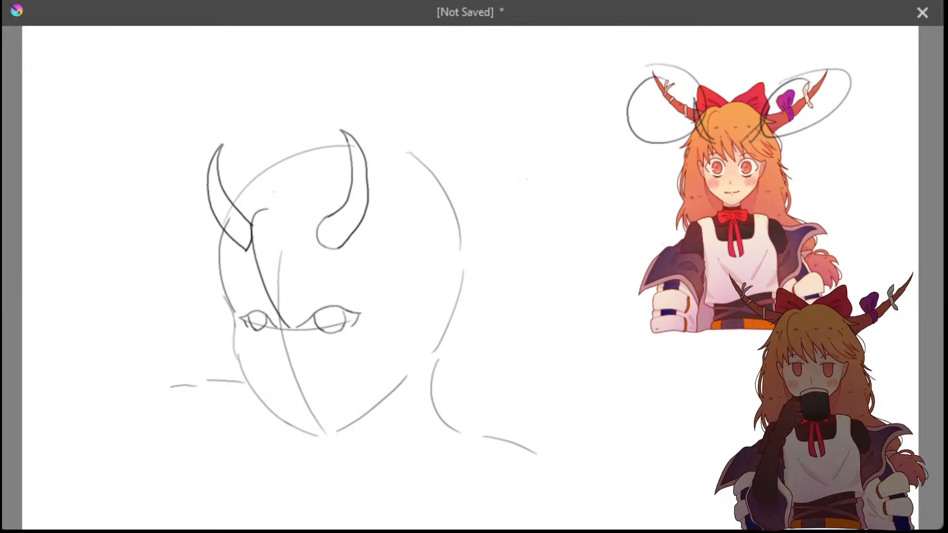
left_click_drag(279, 267, 294, 330)
key("ctrl+z")
left_click_drag(288, 270, 289, 326)
key("ctrl+z")
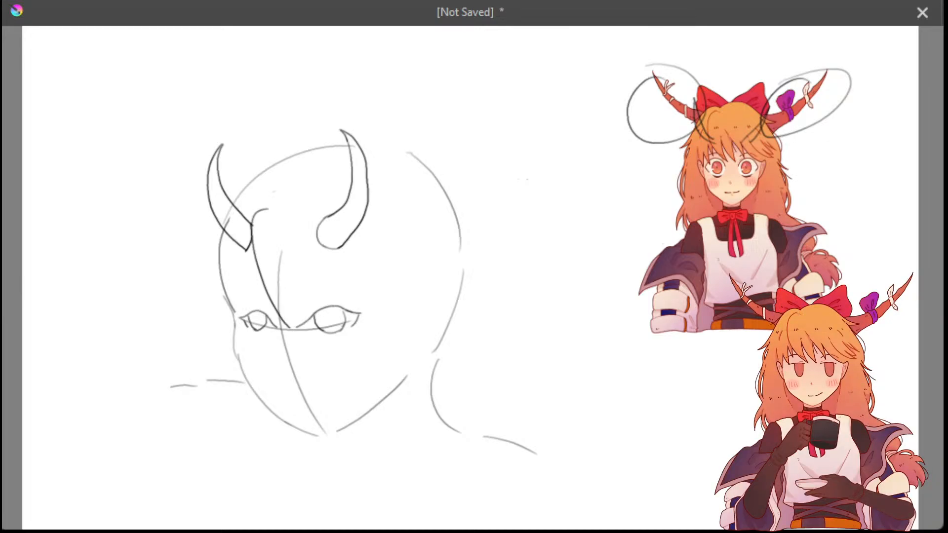
left_click_drag(288, 272, 287, 325)
key("ctrl+z")
left_click_drag(286, 271, 290, 328)
key("ctrl+z")
Draw the central fringe strand's short inner edge from the mid-forehead down to its tip between the eyes
left_click_drag(284, 274, 289, 329)
left_click_drag(283, 274, 304, 312)
key("ctrl+z")
left_click_drag(281, 264, 312, 322)
key("ctrl+z")
left_click_drag(282, 274, 281, 309)
key("ctrl+z")
key("ctrl+z")
key("ctrl+z")
key("ctrl+z")
left_click_drag(283, 274, 278, 304)
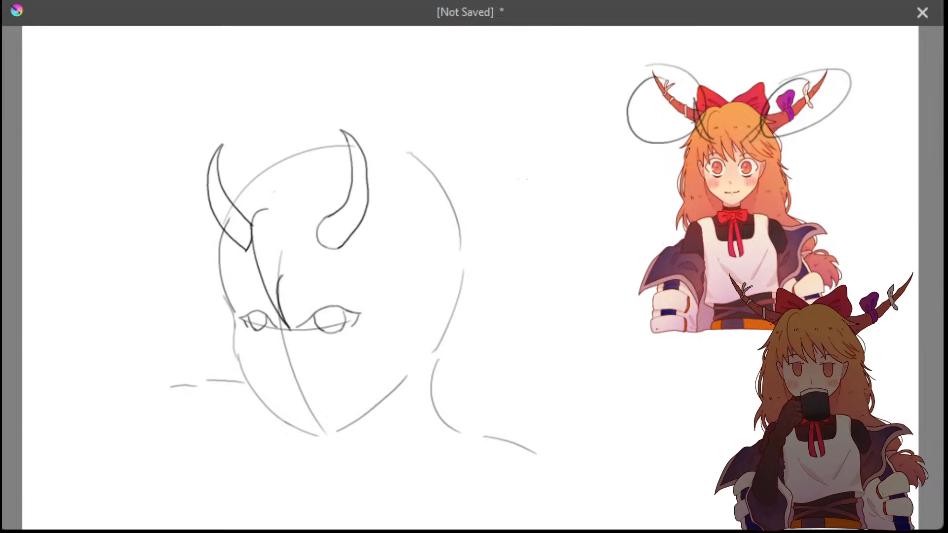
Try curves from the top of the strand's inner edge towards the near eye, and undo them
left_click_drag(280, 267, 311, 316)
key("ctrl+z")
key("ctrl+z")
left_click_drag(282, 267, 304, 304)
key("ctrl+z")
left_click_drag(282, 271, 319, 313)
key("ctrl+z")
key("ctrl+z")
Try a fringe edge down to the near eye with a second strand stroke beside it, and undo them
left_click_drag(280, 272, 304, 313)
left_click_drag(282, 276, 293, 294)
key("ctrl+z")
left_click_drag(282, 275, 314, 307)
left_click_drag(298, 271, 316, 310)
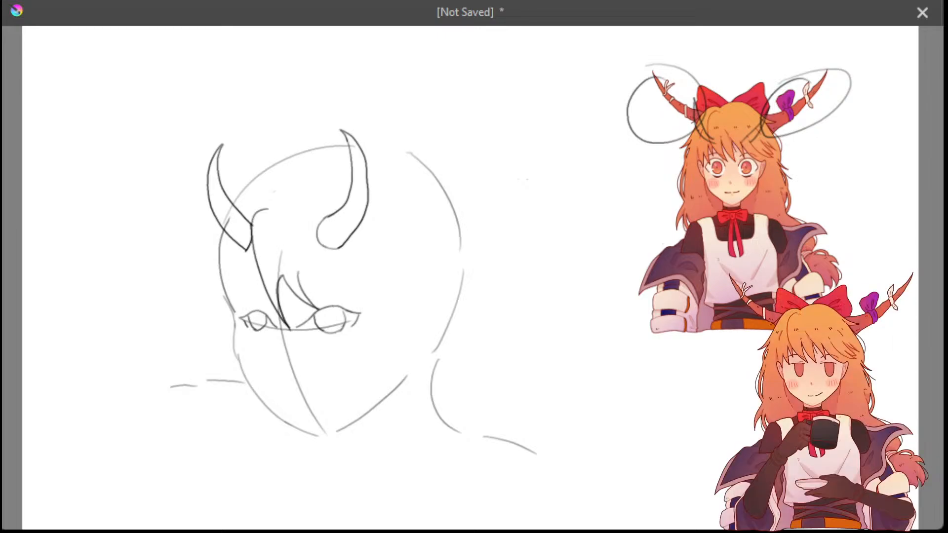
key("ctrl+z")
key("ctrl+z")
key("ctrl+z")
Draw the next fringe strand's lower edge from the central strand's peak down to the near eye's upper lid
mouse_move(283, 275)
left_mouse_down()
mouse_move(303, 307)
mouse_move(317, 309)
left_mouse_up()
key("ctrl+z")
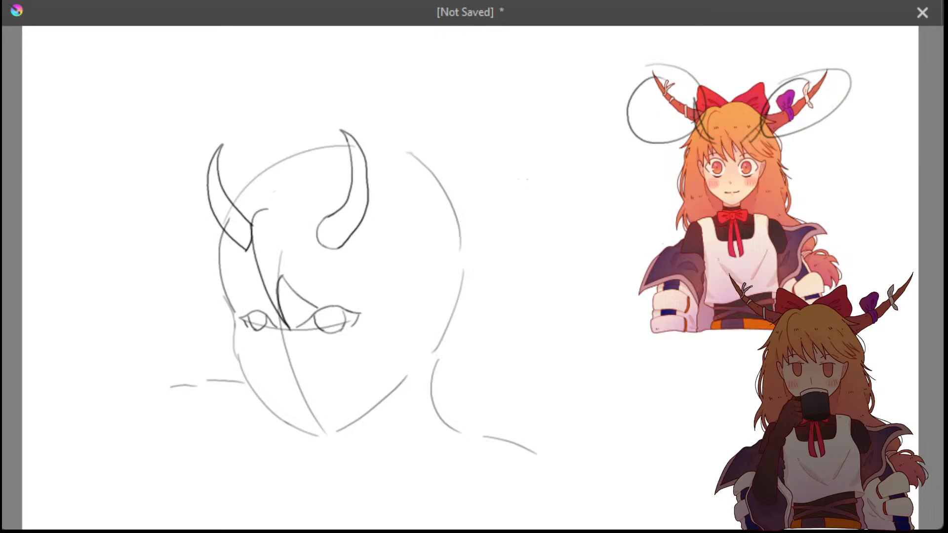
key("ctrl+z")
left_click_drag(283, 276, 317, 310)
key("ctrl+z")
key("ctrl+z")
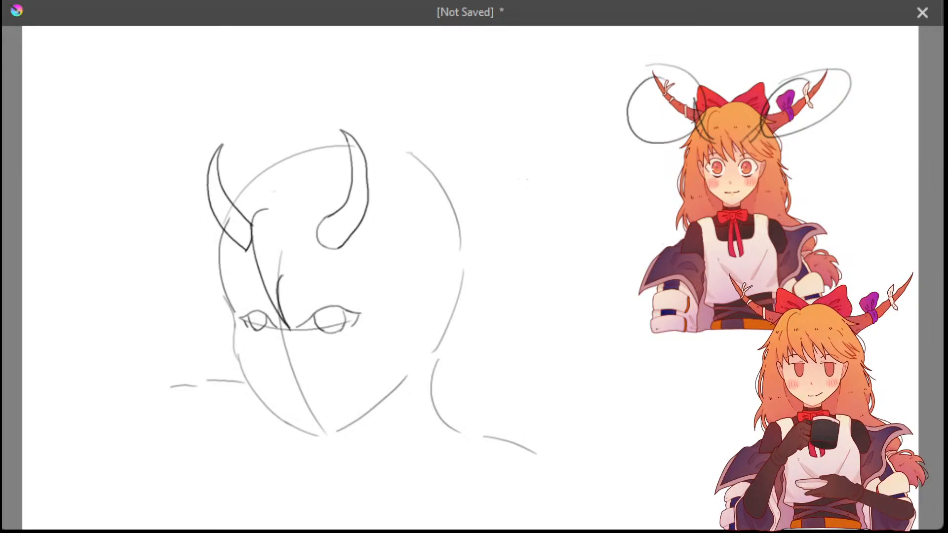
left_click_drag(282, 274, 305, 305)
key("ctrl+z")
left_click_drag(281, 273, 317, 310)
key("ctrl+z")
Draw that strand's upper edge down to the near eye, and a further fringe stroke sweeping out above the eye
left_click_drag(297, 274, 321, 306)
key("ctrl+z")
left_click_drag(295, 271, 324, 308)
key("ctrl+z")
left_click_drag(293, 270, 319, 308)
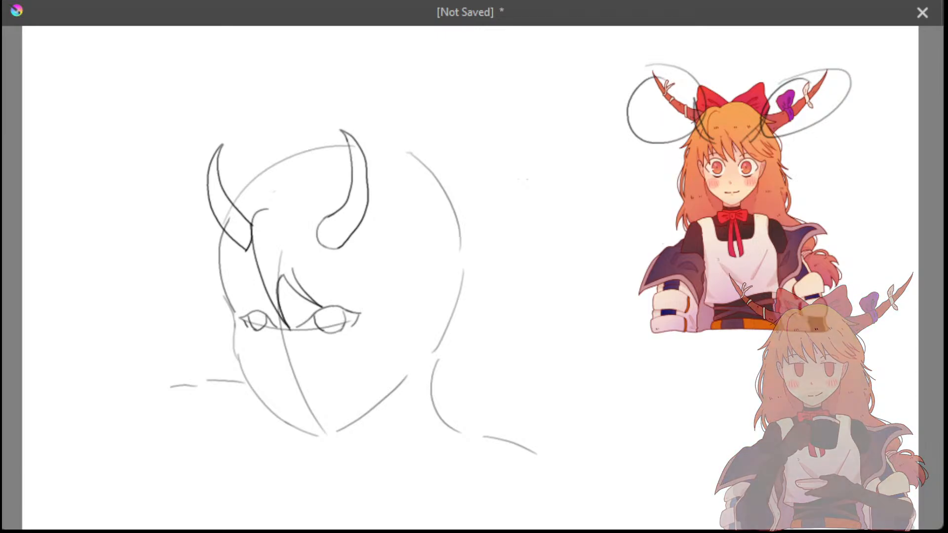
left_click_drag(294, 269, 341, 298)
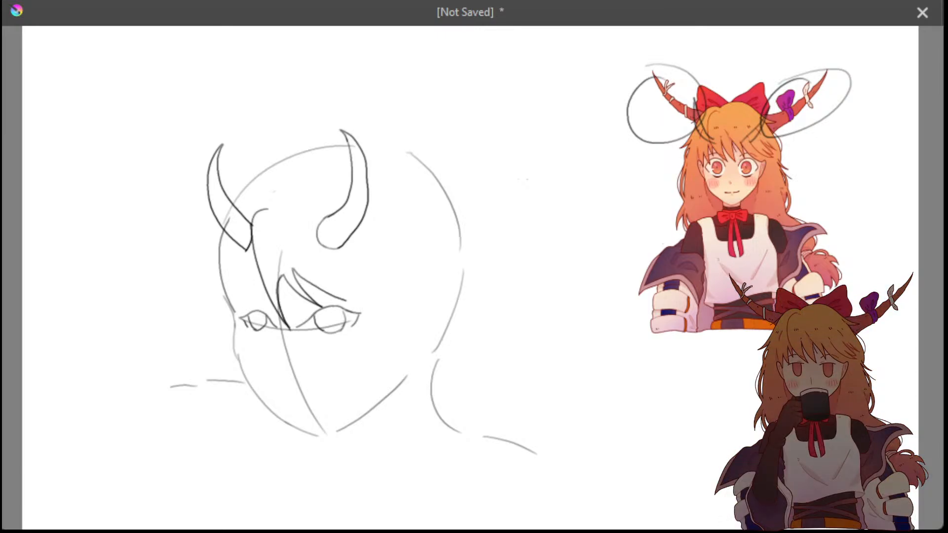
Redraw the fringe stroke above the near eye so it sweeps outwards from a short dash higher on the forehead
key("ctrl+z")
left_click_drag(293, 269, 345, 303)
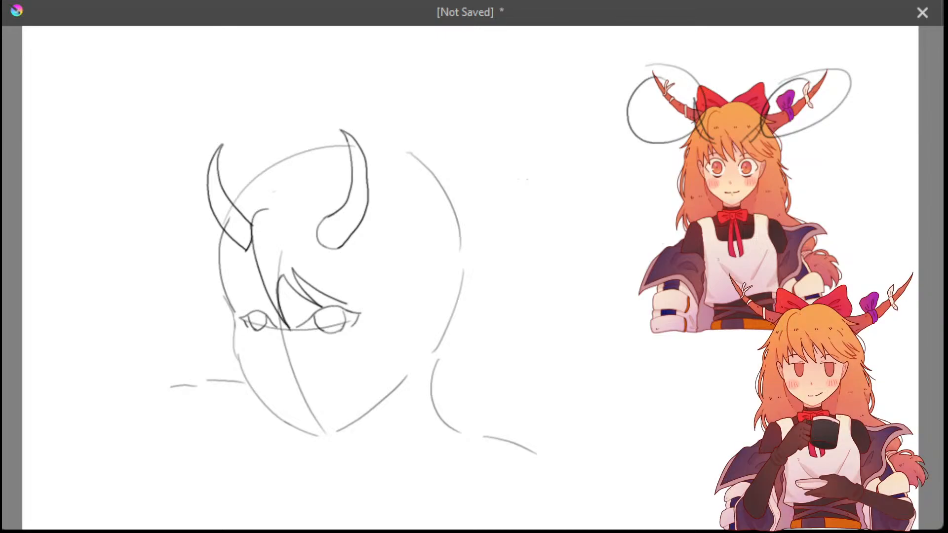
key("ctrl+z")
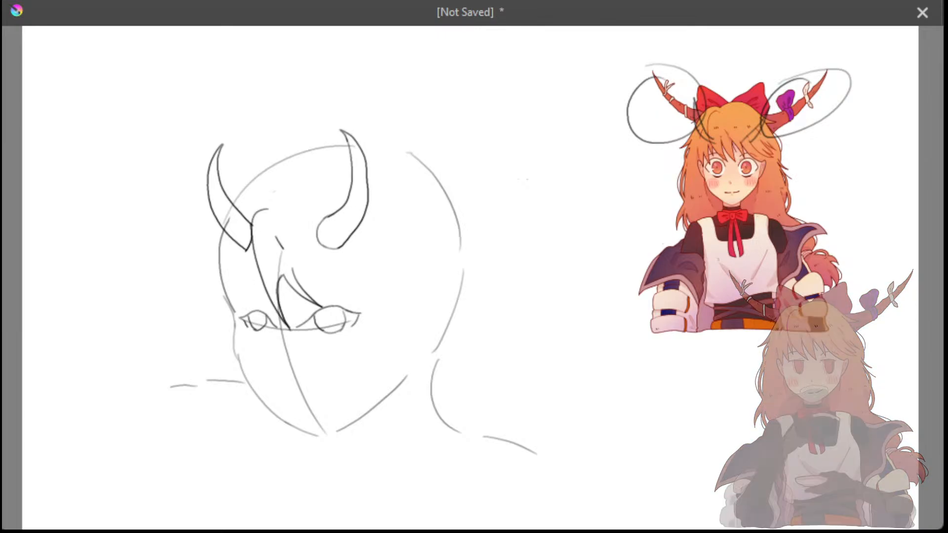
mouse_move(278, 240)
left_mouse_down()
mouse_move(313, 284)
mouse_move(388, 329)
left_mouse_up()
key("ctrl+z")
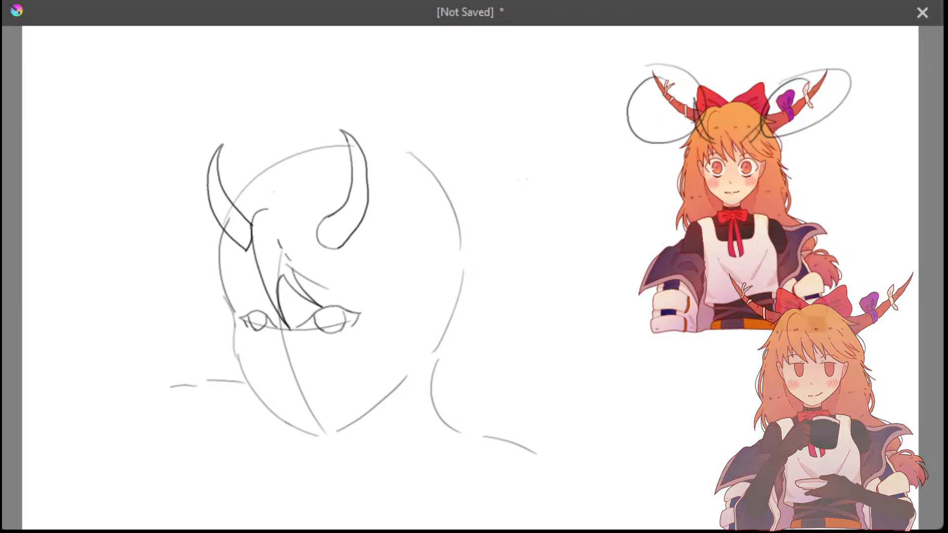
Draw a side lock curve from the end of the fringe stroke around the near eye and down to the cheek
left_click_drag(337, 291, 381, 340)
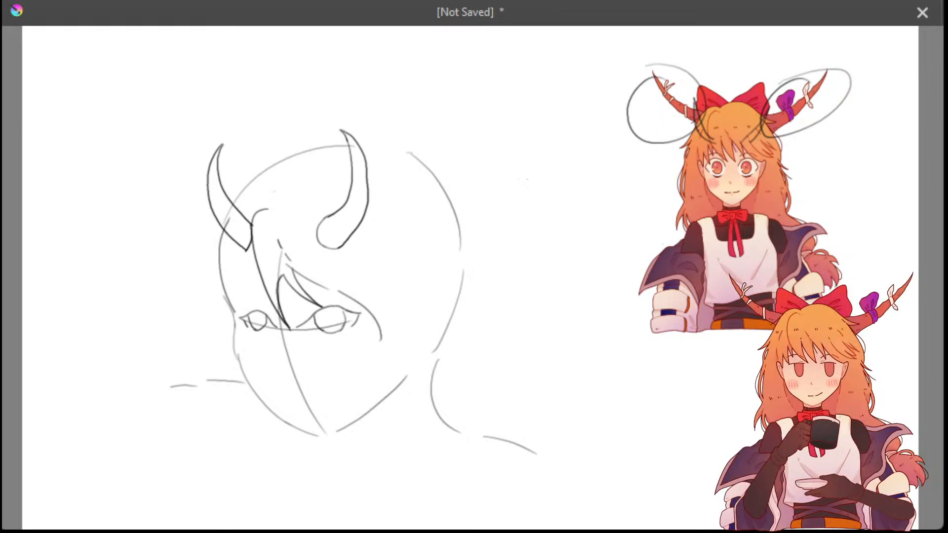
key("ctrl+z")
key("ctrl+z")
left_click_drag(333, 292, 383, 356)
key("ctrl+z")
left_click_drag(346, 292, 392, 360)
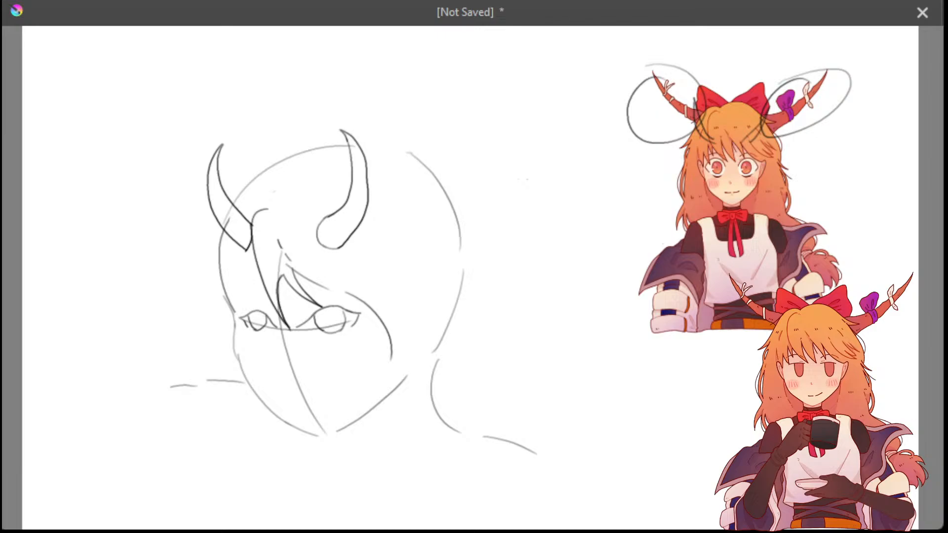
Try an outer edge for the side lock, from above the near eye down to the cheek, and undo each attempt
left_click_drag(375, 289, 390, 362)
key("ctrl+z")
key("ctrl+z")
left_click_drag(379, 282, 395, 366)
key("ctrl+z")
key("ctrl+z")
left_click_drag(378, 279, 393, 366)
key("ctrl+z")
key("ctrl+z")
key("ctrl+z")
left_click_drag(370, 278, 393, 370)
key("ctrl+z")
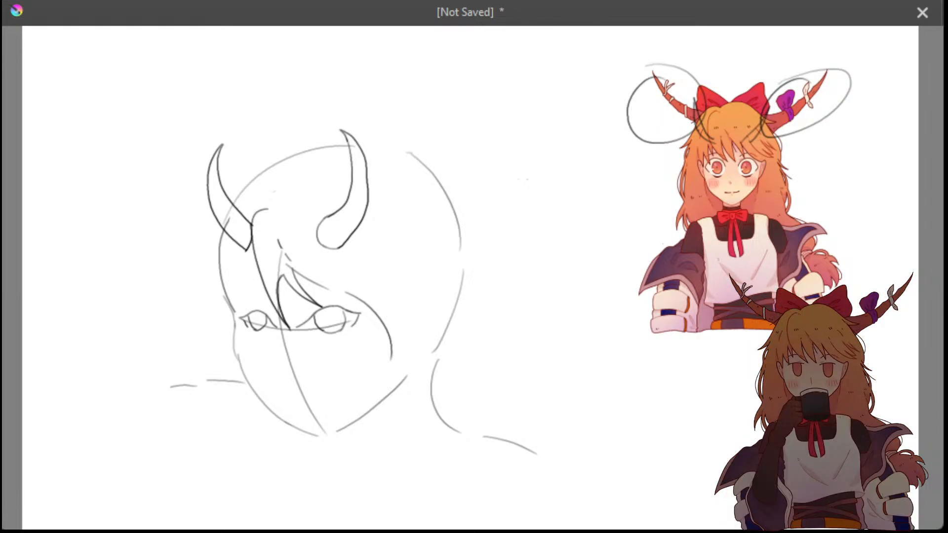
Continue the side lock from the cheek down across the jaw line and along the neck
left_click_drag(391, 372, 386, 421)
key("ctrl+z")
left_click_drag(392, 366, 390, 448)
key("ctrl+z")
key("ctrl+z")
left_click_drag(387, 374, 396, 477)
Draw a near-vertical guide stroke for the outer hair edge behind the back of the head
left_click_drag(434, 248, 413, 284)
key("ctrl+z")
left_click_drag(451, 231, 465, 294)
key("ctrl+z")
left_click_drag(494, 228, 484, 325)
key("ctrl+z")
left_click_drag(505, 266, 501, 365)
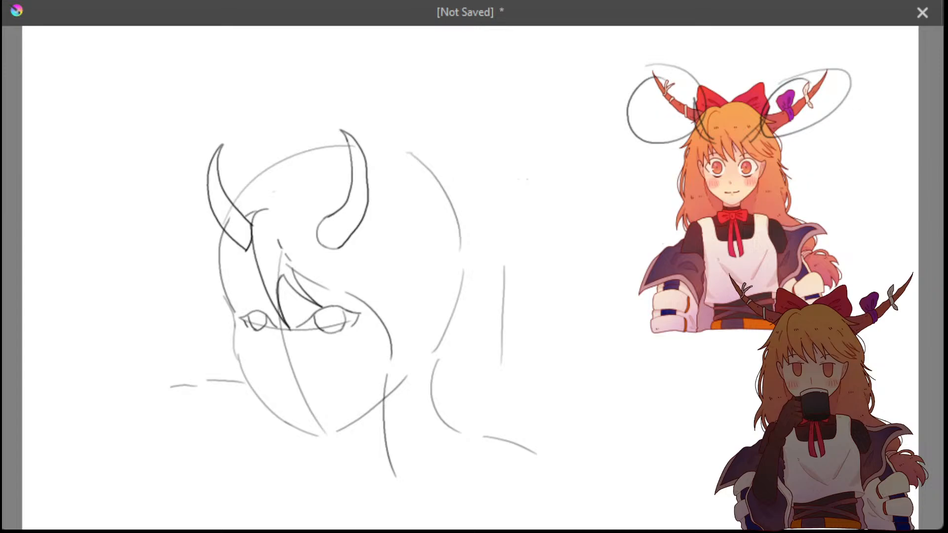
Extend the hairline stroke to the far horn and sketch spiky hair tufts beside the far temple
left_click_drag(243, 216, 253, 214)
mouse_move(213, 256)
left_mouse_down()
mouse_move(229, 239)
mouse_move(208, 260)
mouse_move(224, 257)
mouse_move(219, 272)
mouse_move(205, 281)
left_mouse_up()
key("ctrl+z")
key("ctrl+z")
key("ctrl+z")
key("ctrl+z")
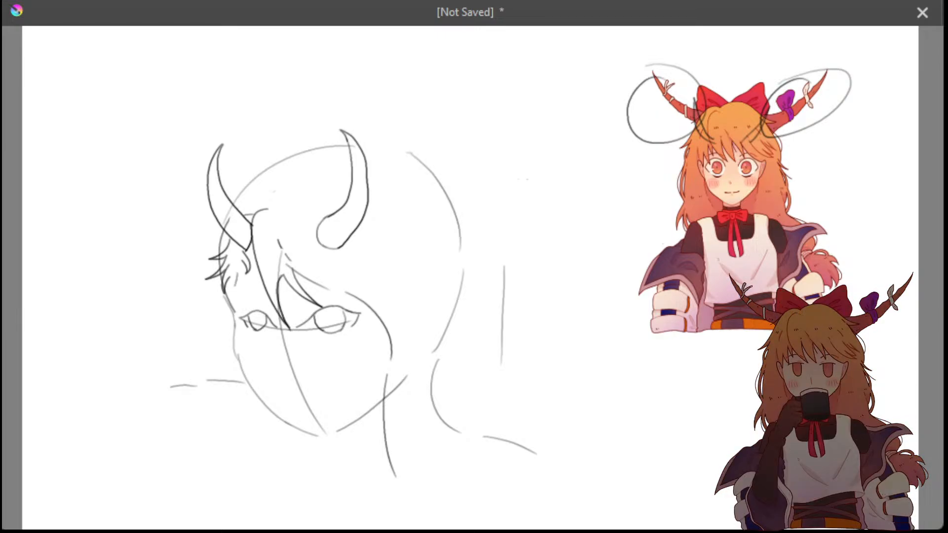
Try hair strands running from the far horn's base down inside the temple, and undo them
key("ctrl+z")
left_click_drag(246, 254, 238, 284)
key("ctrl+z")
key("ctrl+z")
key("ctrl+z")
key("ctrl+z")
left_click_drag(245, 249, 244, 282)
key("ctrl+z")
mouse_move(245, 250)
left_mouse_down()
mouse_move(238, 283)
mouse_move(232, 278)
mouse_move(235, 301)
left_mouse_up()
key("ctrl+z")
key("ctrl+z")
key("ctrl+z")
key("ctrl+z")
key("ctrl+z")
key("ctrl+z")
Try further strands under the far horn, and undo them together with the lower tufts beside the temple
left_click_drag(242, 249, 239, 289)
key("ctrl+z")
key("ctrl+z")
left_click_drag(246, 253, 233, 300)
key("ctrl+z")
left_click_drag(247, 249, 243, 263)
key("ctrl+z")
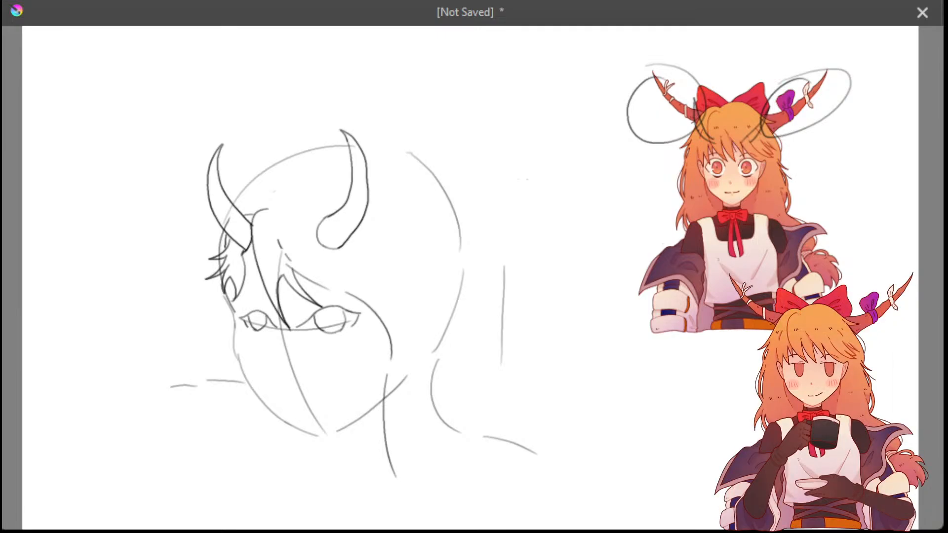
key("ctrl+z")
key("ctrl+z")
key("ctrl+z")
key("ctrl+z")
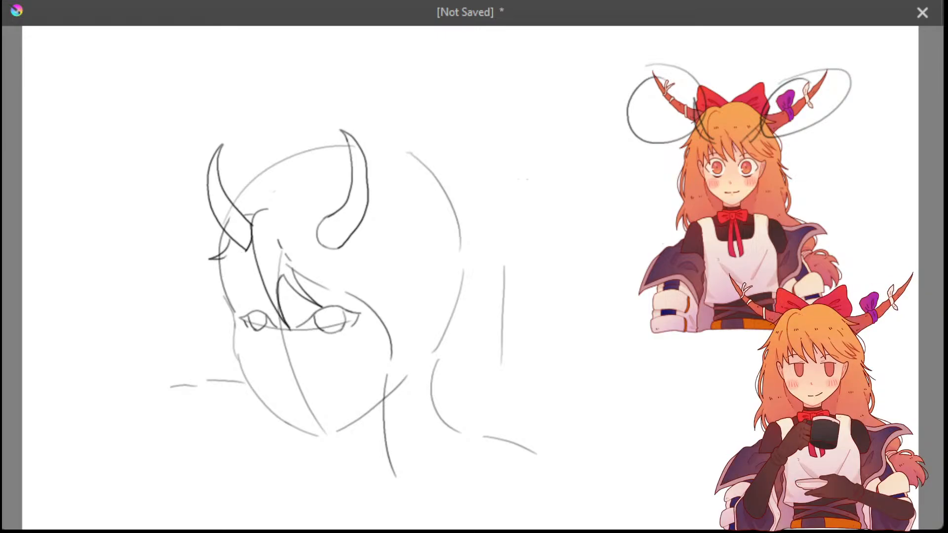
Try a second tuft edge below the far horn, sweeping down past the head outline, and undo each attempt
left_click_drag(226, 258, 208, 298)
key("ctrl+z")
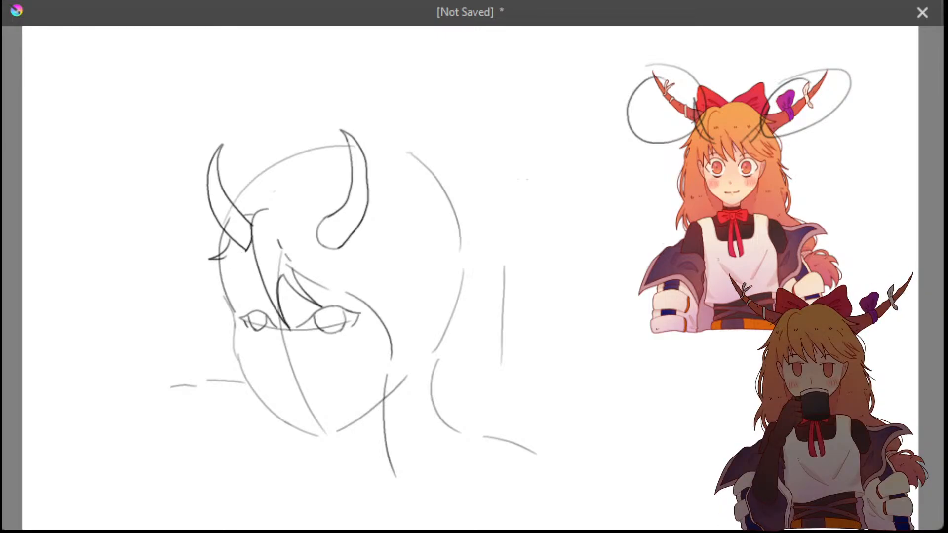
left_click_drag(227, 256, 209, 292)
key("ctrl+z")
left_click_drag(226, 257, 197, 309)
key("ctrl+z")
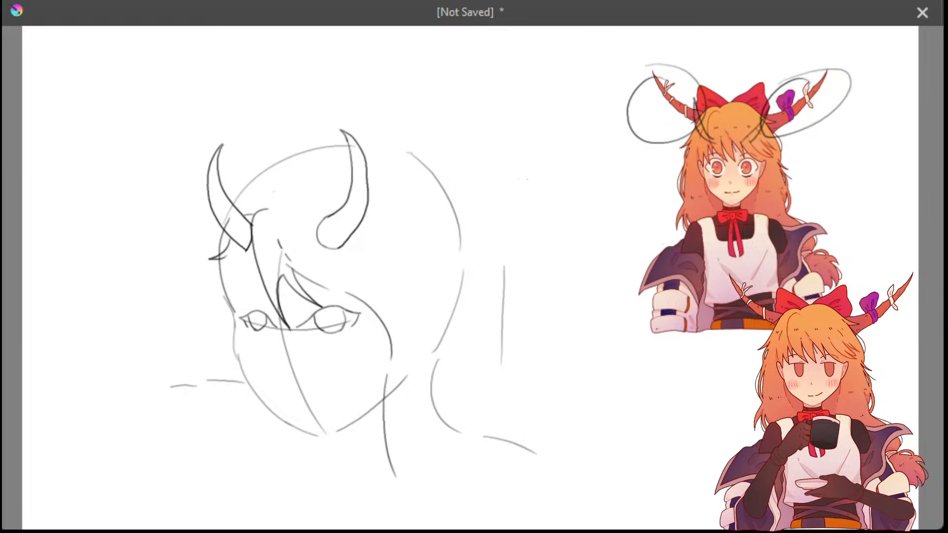
Undo the remaining tuft beside the far horn, stepping back and forth to compare the sketch with and without it
key("ctrl+z")
key("ctrl+z")
key("ctrl+shift+z")
key("ctrl+z")
key("ctrl+shift+z")
key("ctrl+z")
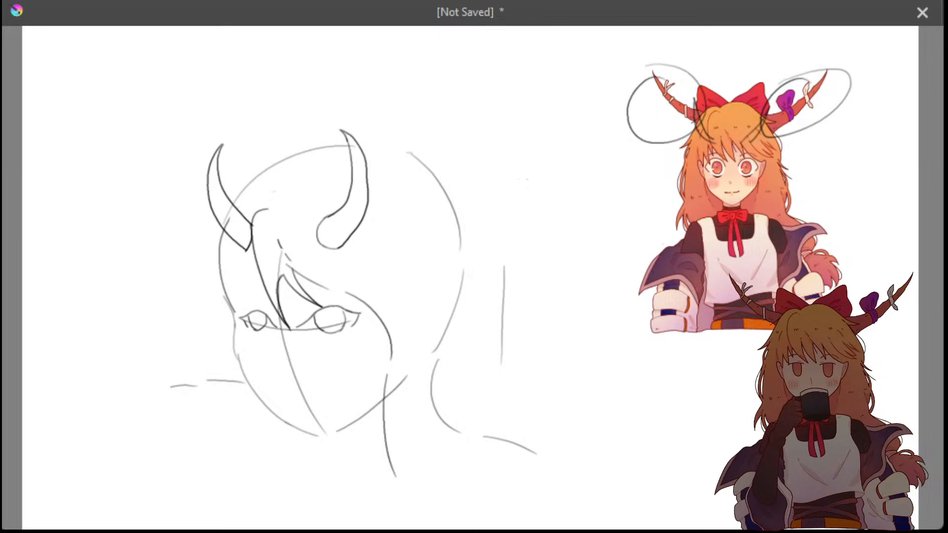
key("ctrl+z")
key("ctrl+shift+z")
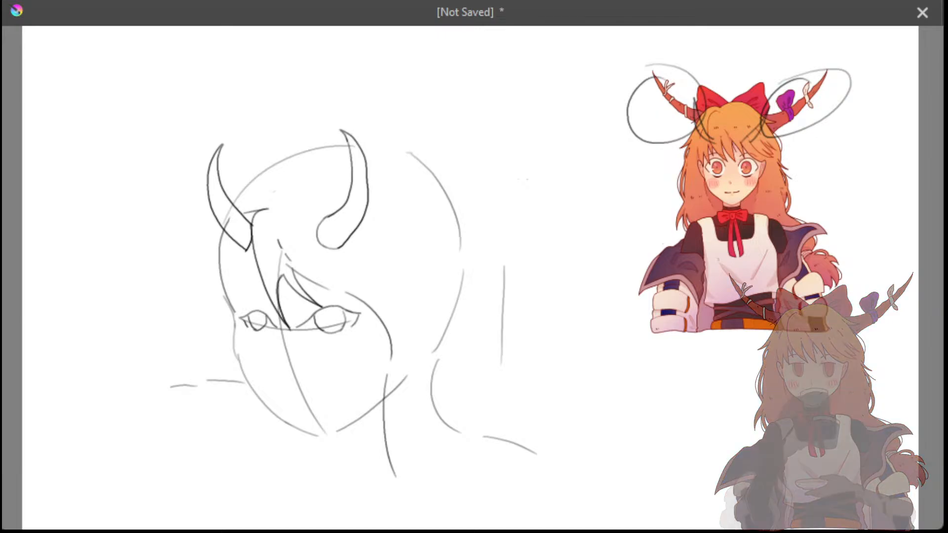
Try loose hair strokes flaring outwards from the far horn's outer side, and undo them
left_click_drag(211, 231, 184, 261)
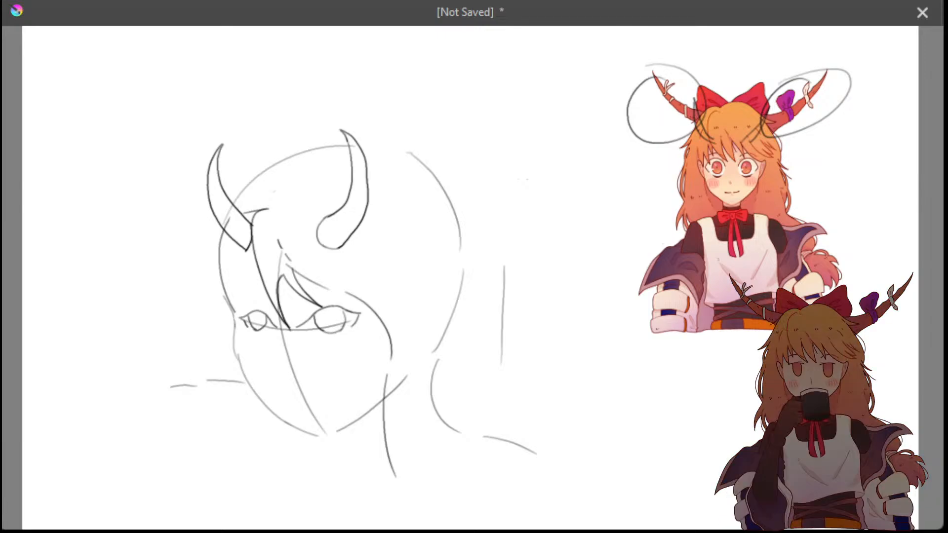
mouse_move(200, 238)
left_mouse_down()
mouse_move(169, 265)
mouse_move(194, 257)
left_mouse_up()
key("ctrl+z")
mouse_move(202, 222)
left_mouse_down()
mouse_move(175, 232)
mouse_move(168, 222)
mouse_move(165, 245)
mouse_move(148, 250)
mouse_move(177, 241)
mouse_move(148, 251)
left_mouse_up()
key("ctrl+z")
key("ctrl+z")
key("ctrl+z")
key("ctrl+z")
key("ctrl+z")
key("ctrl+z")
key("ctrl+z")
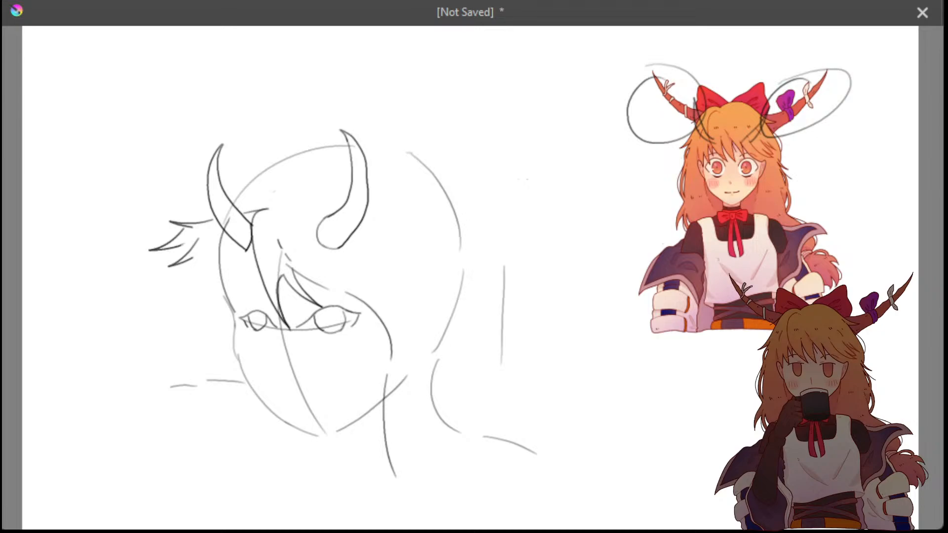
Undo the spiky tuft flaring from the far horn and try new starting strokes for it, undoing those too
key("ctrl+z")
key("ctrl+z")
key("ctrl+z")
mouse_move(213, 220)
left_mouse_down()
mouse_move(168, 222)
mouse_move(197, 238)
mouse_move(188, 240)
mouse_move(196, 235)
mouse_move(188, 239)
left_mouse_up()
key("ctrl+z")
key("ctrl+z")
key("ctrl+z")
key("ctrl+z")
key("ctrl+z")
key("ctrl+z")
key("ctrl+z")
left_click_drag(201, 234, 194, 242)
key("ctrl+z")
key("ctrl+z")
key("ctrl+z")
key("ctrl+z")
key("ctrl+z")
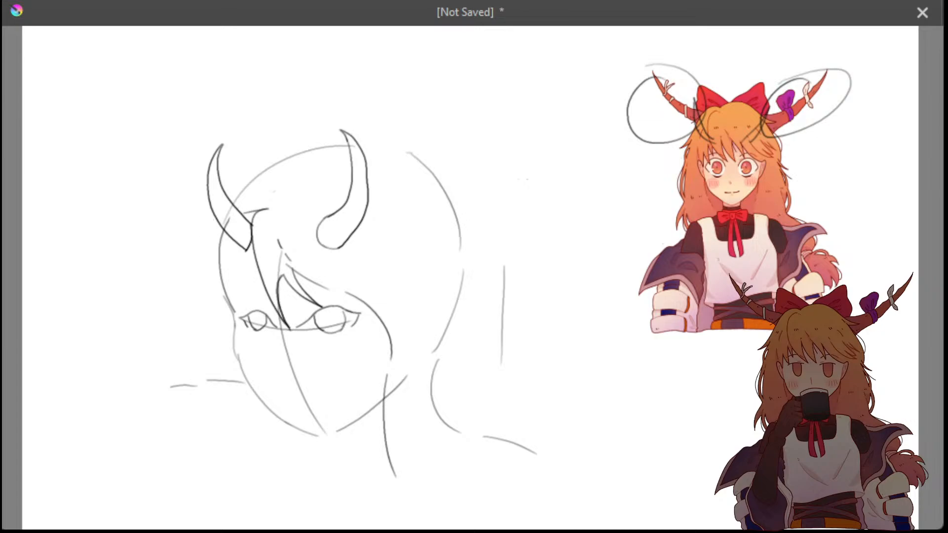
Draw a narrow spiky hair tuft sweeping outwards from the far horn's outer edge
mouse_move(217, 219)
left_mouse_down()
mouse_move(196, 235)
mouse_move(160, 234)
mouse_move(187, 236)
mouse_move(186, 248)
mouse_move(157, 255)
mouse_move(196, 242)
mouse_move(191, 268)
mouse_move(178, 244)
mouse_move(190, 264)
left_mouse_up()
key("ctrl+z")
key("ctrl+z")
key("ctrl+z")
key("ctrl+z")
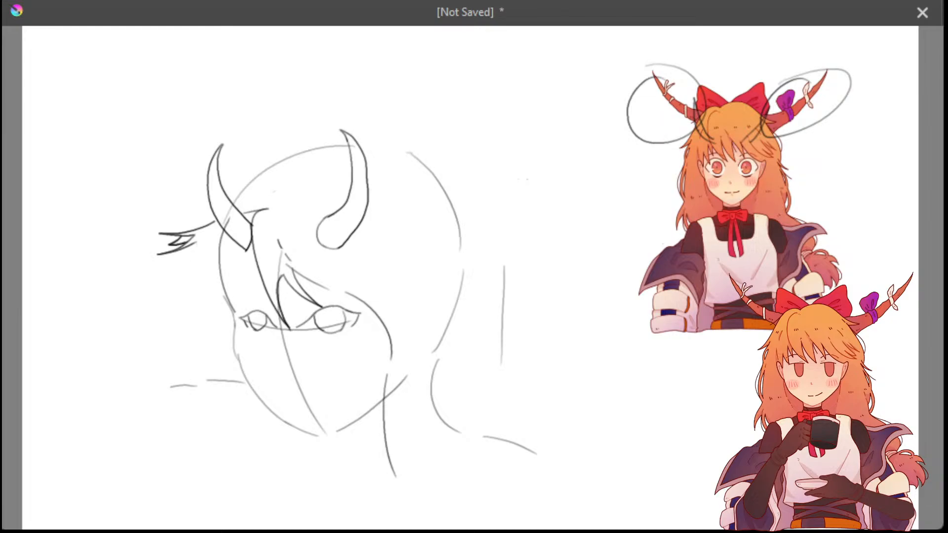
Try a downward strand from the underside of the spiky tuft, and undo each attempt
mouse_move(196, 242)
left_mouse_down()
mouse_move(179, 262)
mouse_move(187, 270)
left_mouse_up()
key("ctrl+z")
key("ctrl+z")
left_click_drag(197, 242, 179, 277)
key("ctrl+z")
key("ctrl+z")
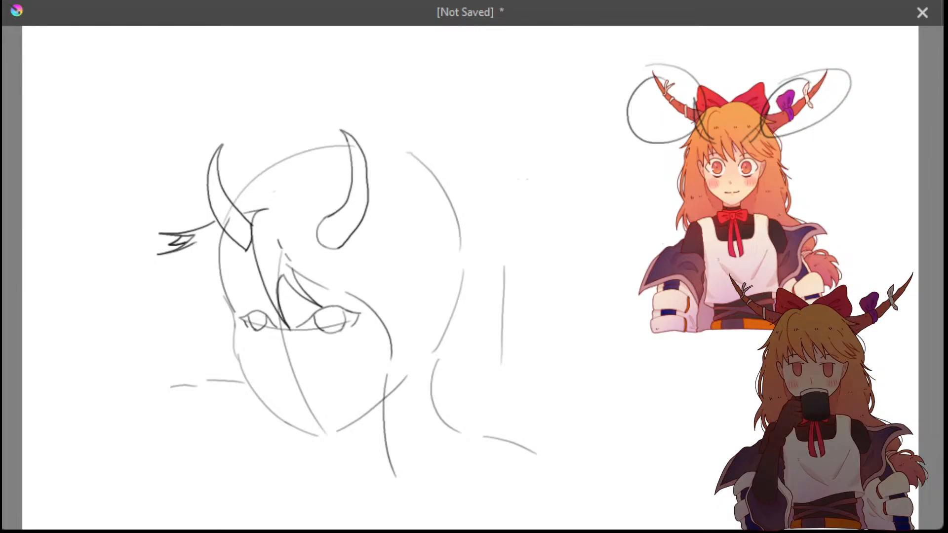
mouse_move(197, 241)
left_mouse_down()
mouse_move(193, 275)
mouse_move(184, 274)
left_mouse_up()
key("ctrl+z")
key("ctrl+z")
mouse_move(199, 240)
left_mouse_down()
mouse_move(178, 272)
mouse_move(188, 254)
left_mouse_up()
key("ctrl+z")
key("ctrl+z")
key("ctrl+z")
key("ctrl+z")
Try a longer strand edge from the far horn down beneath the spiky tuft, and undo each attempt
left_click_drag(219, 225, 171, 271)
key("ctrl+z")
key("ctrl+z")
key("ctrl+z")
mouse_move(216, 229)
left_mouse_down()
mouse_move(163, 275)
mouse_move(191, 267)
left_mouse_up()
key("ctrl+z")
key("ctrl+z")
mouse_move(221, 225)
left_mouse_down()
mouse_move(167, 275)
mouse_move(196, 263)
left_mouse_up()
key("ctrl+z")
key("ctrl+z")
Draw a second pointed strand from the far horn, curving outwards and down below the spiky tuft
mouse_move(221, 225)
left_mouse_down()
mouse_move(165, 271)
mouse_move(194, 264)
left_mouse_up()
key("ctrl+z")
key("ctrl+z")
mouse_move(216, 226)
left_mouse_down()
mouse_move(159, 291)
mouse_move(184, 278)
left_mouse_up()
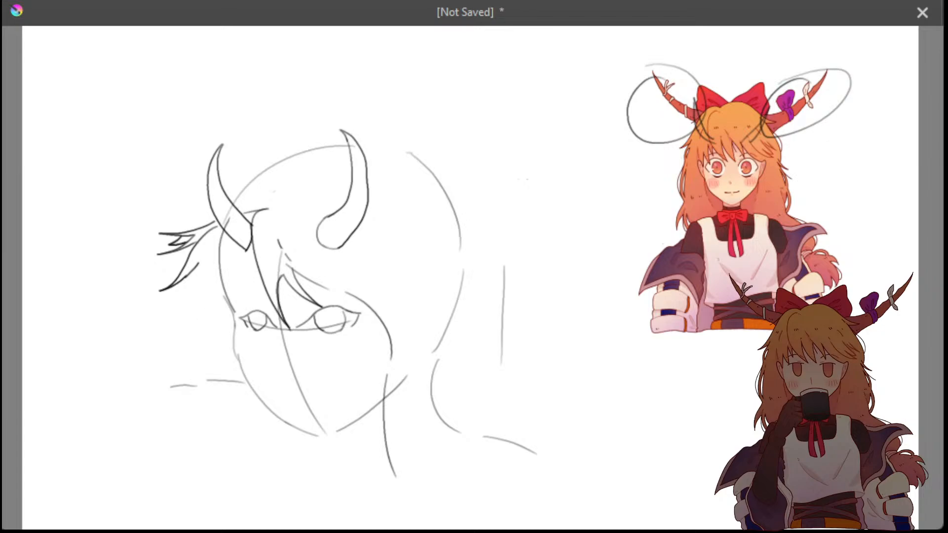
Draw a long third strand from beneath the second one, curving down to a point outside the far eye
left_click_drag(199, 261, 202, 303)
key("ctrl+z")
left_click_drag(204, 247, 190, 306)
key("ctrl+z")
left_click_drag(204, 253, 180, 335)
key("ctrl+z")
left_click_drag(203, 253, 179, 346)
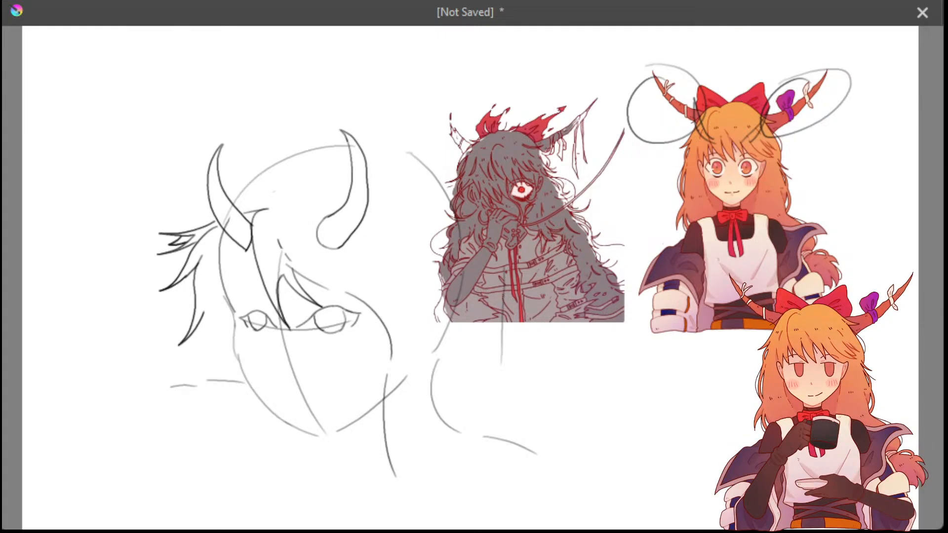
Try a hair strand from the third strand's lower part down towards the far shoulder, and undo each attempt
left_click_drag(207, 320, 241, 390)
key("ctrl+z")
left_click_drag(205, 306, 228, 412)
key("ctrl+z")
key("ctrl+z")
left_click_drag(206, 310, 212, 379)
key("ctrl+z")
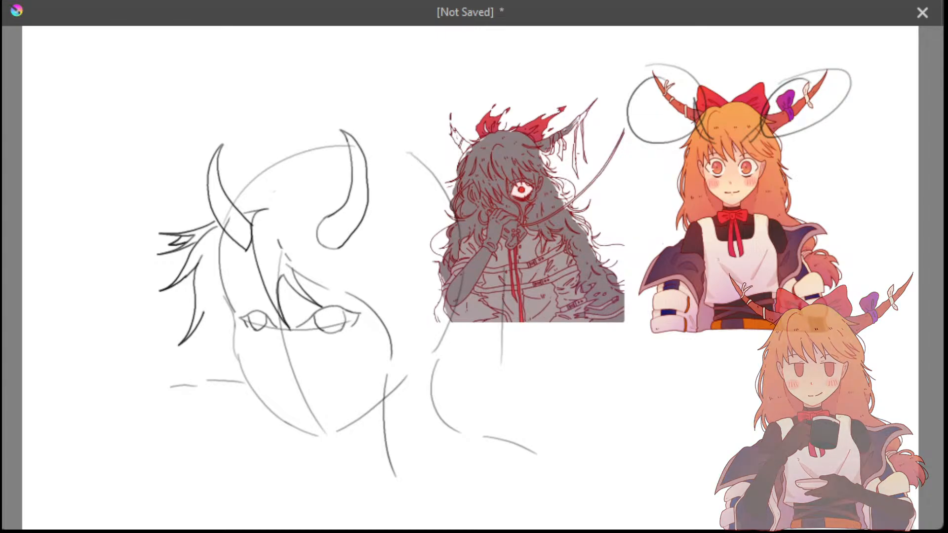
Try a long hair strand from beside the far eye down past the far cheek to the shoulder, and undo each attempt
left_click_drag(204, 314, 223, 412)
key("ctrl+z")
key("ctrl+z")
left_click_drag(203, 312, 227, 415)
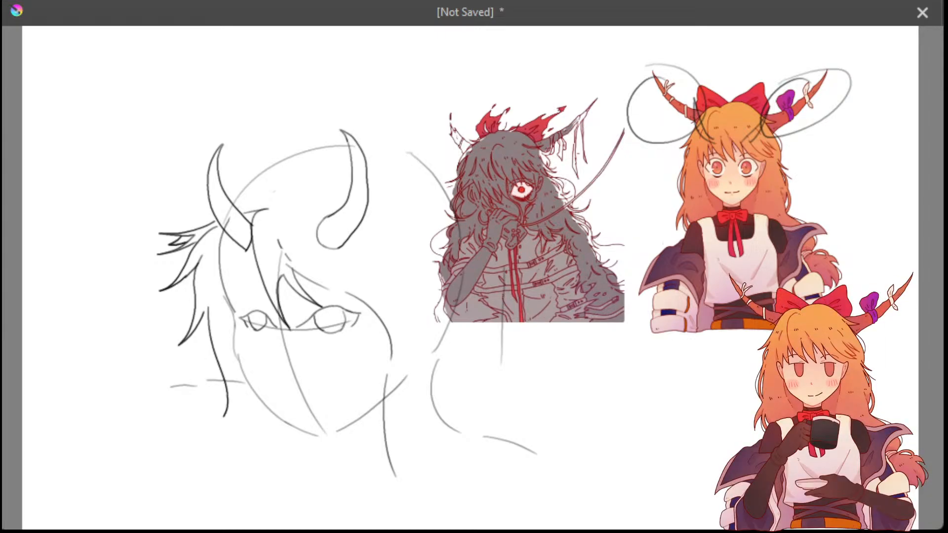
key("ctrl+z")
left_click_drag(204, 312, 206, 429)
key("ctrl+z")
left_click_drag(206, 311, 204, 430)
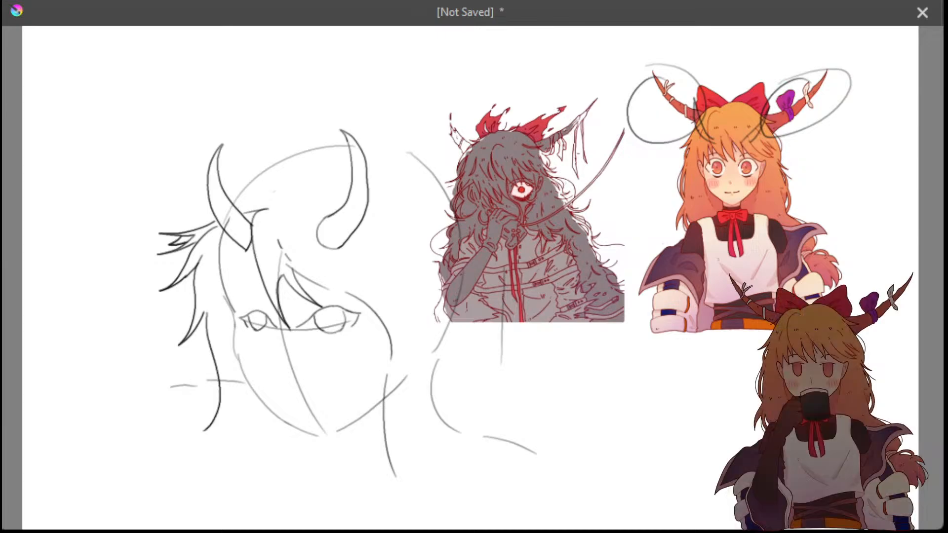
key("ctrl+z")
left_click_drag(212, 314, 190, 424)
key("ctrl+z")
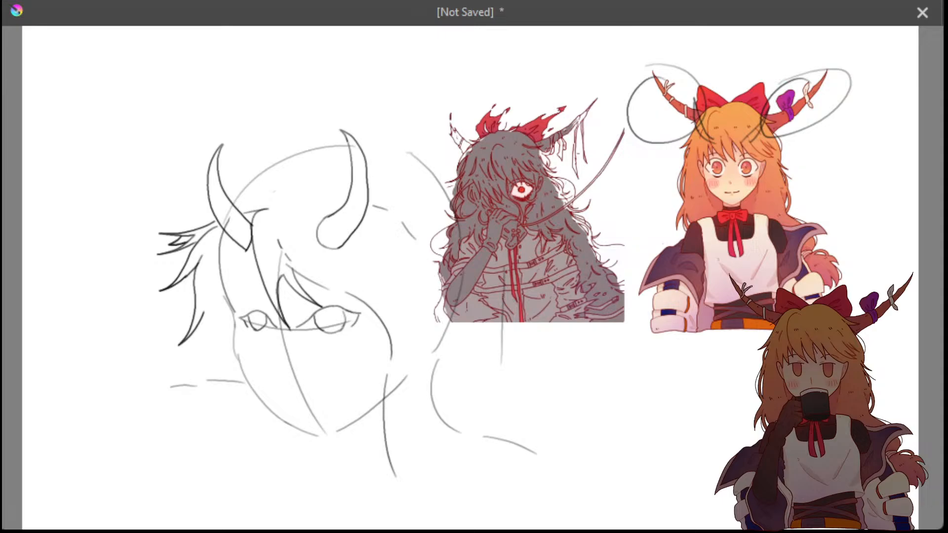
Try a short slanting hair stroke across the near side of the head, and undo each attempt
left_click_drag(419, 255, 459, 295)
key("ctrl+z")
left_click_drag(419, 261, 462, 303)
key("ctrl+z")
left_click_drag(420, 260, 456, 304)
key("ctrl+z")
left_click_drag(423, 260, 460, 305)
key("ctrl+z")
left_click_drag(421, 278, 461, 304)
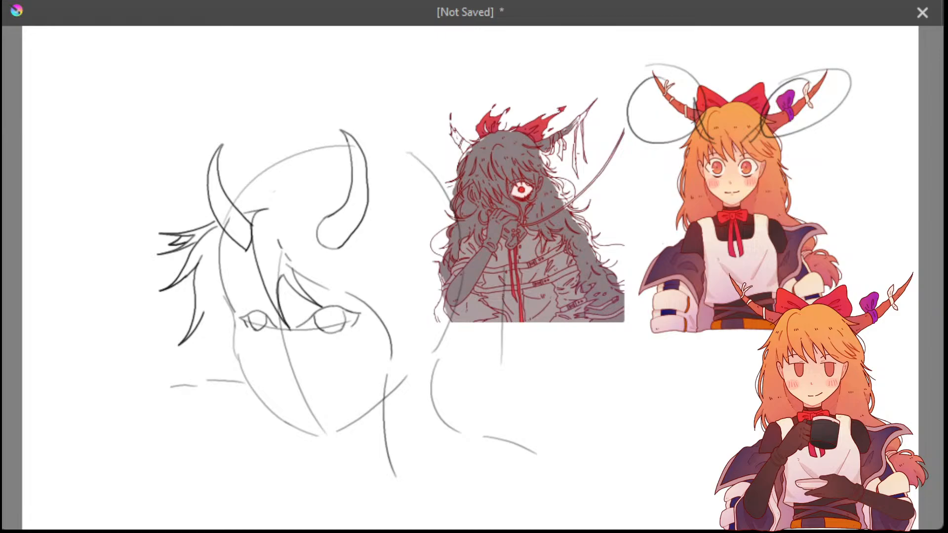
Delete the grey long-haired reference illustration and add a short horizontal hair line between the horns
key("Delete")
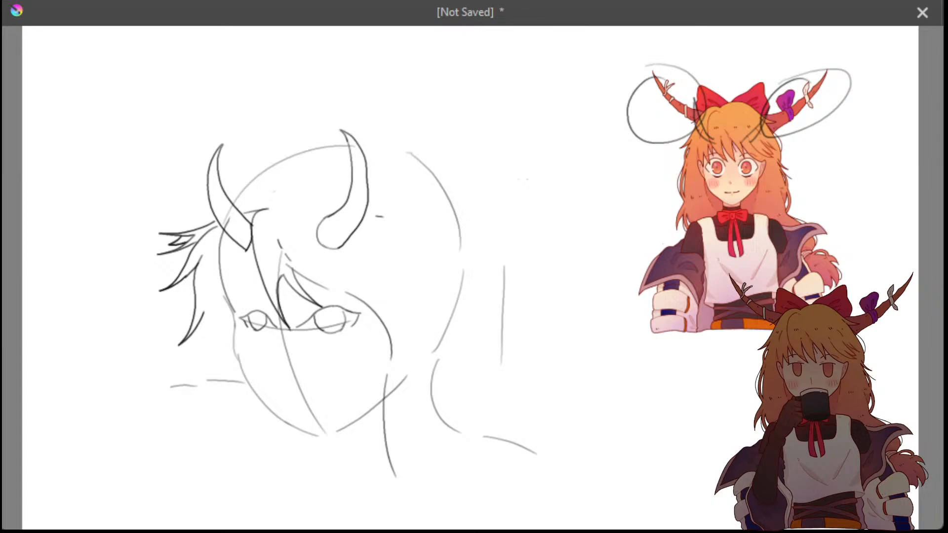
left_click_drag(291, 204, 319, 201)
key("ctrl+z")
Draw two short pointed hair tips on the near side of the head, behind the near horn, redoing the strokes as needed
mouse_move(395, 229)
left_mouse_down()
mouse_move(449, 270)
mouse_move(490, 276)
left_mouse_up()
key("ctrl+z")
key("ctrl+z")
key("ctrl+z")
key("ctrl+z")
mouse_move(430, 248)
left_mouse_down()
mouse_move(483, 272)
mouse_move(454, 275)
mouse_move(440, 299)
mouse_move(488, 309)
left_mouse_up()
key("ctrl+z")
key("ctrl+z")
key("ctrl+z")
key("ctrl+z")
mouse_move(412, 226)
left_mouse_down()
mouse_move(443, 247)
mouse_move(455, 298)
mouse_move(483, 308)
left_mouse_up()
key("ctrl+z")
key("ctrl+z")
key("ctrl+z")
key("ctrl+z")
Draw a third short pointed hair tip beneath the other two on the near side, with faint dashes leading towards the near horn
left_click_drag(441, 278, 483, 306)
key("ctrl+z")
left_click_drag(439, 274, 475, 299)
key("ctrl+z")
mouse_move(445, 271)
left_mouse_down()
mouse_move(477, 296)
mouse_move(452, 289)
left_mouse_up()
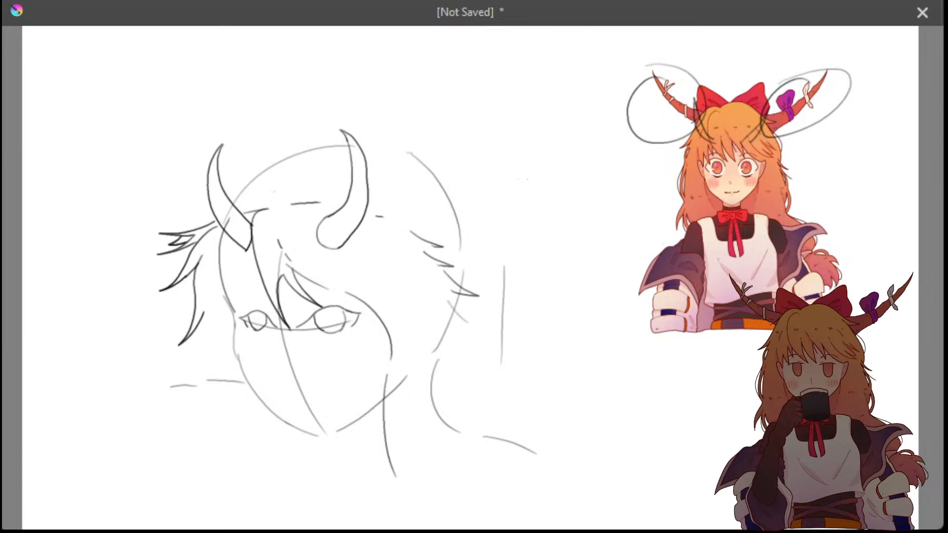
key("ctrl+z")
key("ctrl+z")
mouse_move(394, 227)
left_mouse_down()
mouse_move(438, 291)
mouse_move(458, 302)
left_mouse_up()
key("ctrl+z")
left_click(436, 277)
key("ctrl+z")
left_click_drag(447, 302, 470, 303)
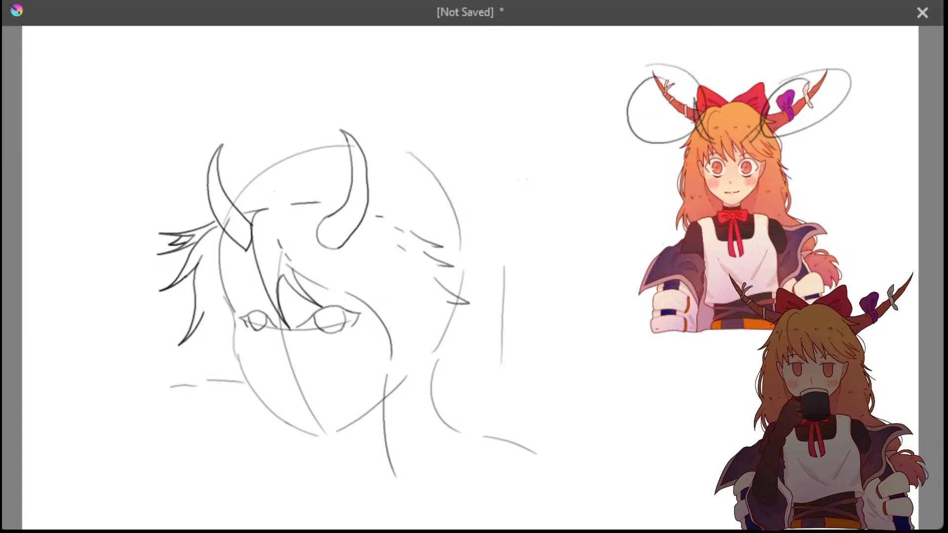
key("ctrl+z")
left_click_drag(434, 278, 455, 295)
Try a shorter strand outside the far cheek, ending at the far shoulder line, and undo each attempt
left_click_drag(207, 320, 221, 381)
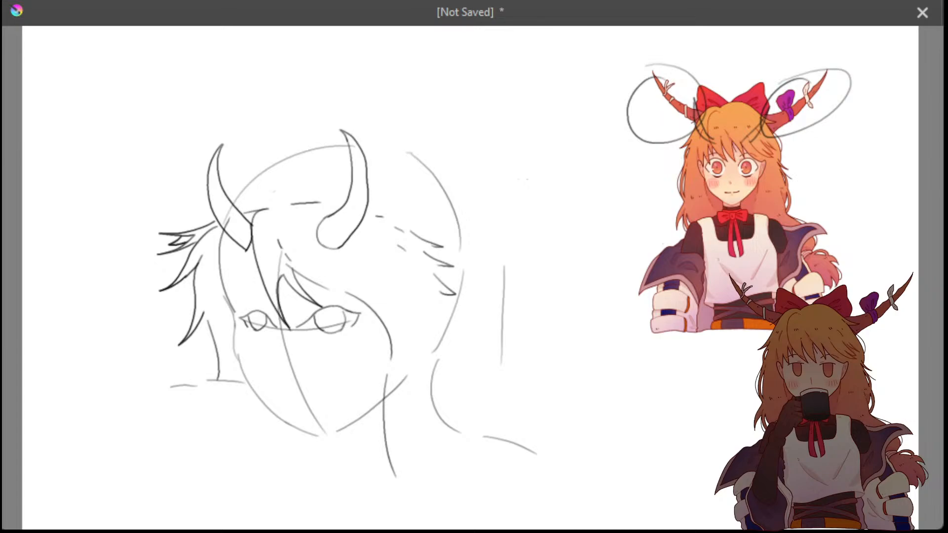
key("ctrl+z")
key("ctrl+z")
mouse_move(204, 319)
left_mouse_down()
mouse_move(224, 383)
mouse_move(214, 371)
left_mouse_up()
key("ctrl+z")
Draw an inner pointed strand from beneath the far horn down along the far side of the face, redoing its edges
left_click_drag(211, 264, 209, 293)
key("ctrl+z")
left_click_drag(221, 240, 206, 282)
key("ctrl+z")
key("ctrl+z")
key("ctrl+z")
key("ctrl+z")
left_click_drag(213, 249, 208, 300)
key("ctrl+z")
left_click_drag(213, 255, 206, 310)
key("ctrl+z")
left_click_drag(211, 262, 204, 314)
key("ctrl+z")
mouse_move(210, 242)
left_mouse_down()
mouse_move(203, 306)
mouse_move(235, 300)
mouse_move(227, 302)
left_mouse_up()
key("ctrl+z")
key("ctrl+z")
key("ctrl+z")
key("ctrl+z")
key("ctrl+z")
left_click_drag(226, 289, 230, 303)
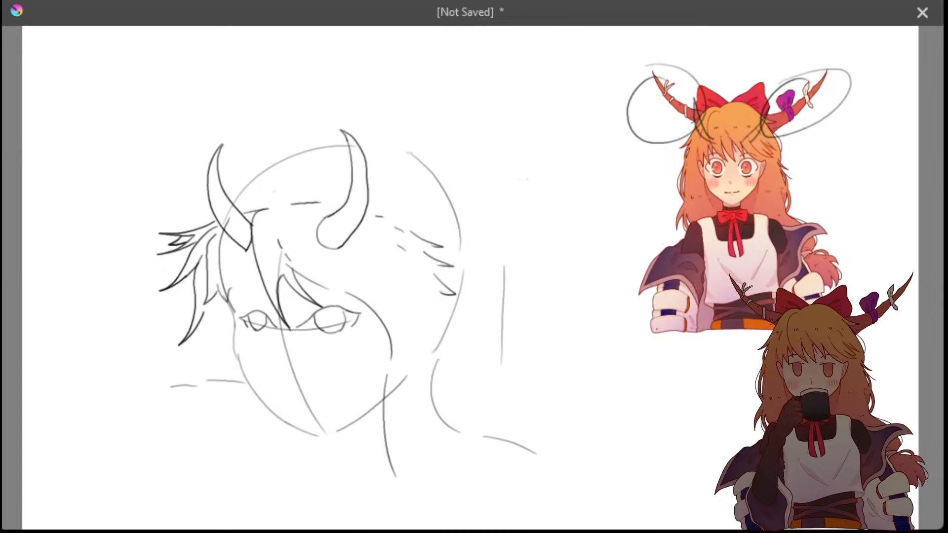
key("ctrl+z")
key("ctrl+z")
Draw zigzag fringe tips above the far eye, from the inner side strand to the long central fringe strand
left_click_drag(218, 283, 227, 302)
left_click_drag(227, 300, 234, 307)
key("ctrl+z")
key("ctrl+z")
mouse_move(232, 292)
left_mouse_down()
mouse_move(235, 307)
mouse_move(253, 298)
left_mouse_up()
key("ctrl+z")
key("ctrl+z")
mouse_move(238, 284)
left_mouse_down()
mouse_move(249, 307)
mouse_move(244, 299)
left_mouse_up()
mouse_move(244, 297)
left_mouse_down()
mouse_move(250, 306)
mouse_move(269, 300)
left_mouse_up()
key("ctrl+z")
key("ctrl+z")
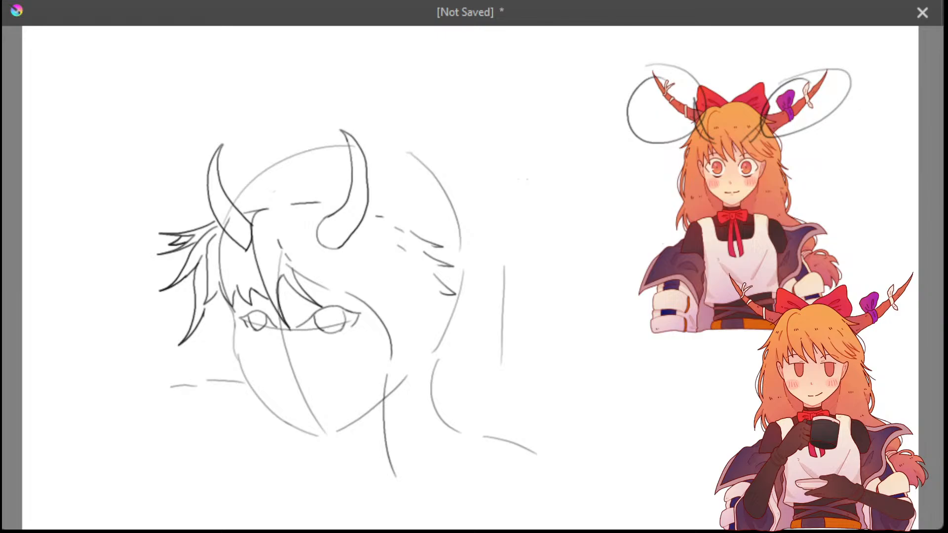
Try different strand edges falling from the far side hair past the far cheek, and undo each attempt
left_click_drag(206, 311, 219, 363)
key("ctrl+z")
left_click_drag(214, 304, 218, 342)
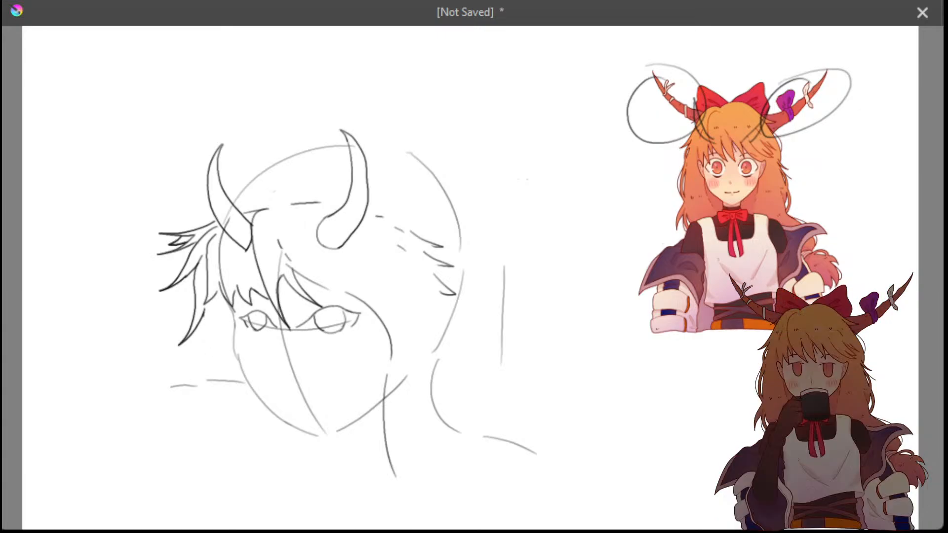
left_click_drag(217, 292, 214, 368)
key("ctrl+z")
key("ctrl+z")
key("ctrl+z")
left_click_drag(220, 301, 221, 349)
key("ctrl+z")
left_click_drag(215, 313, 212, 378)
key("ctrl+z")
key("ctrl+z")
left_click_drag(210, 323, 211, 372)
key("ctrl+z")
left_click_drag(214, 315, 245, 396)
key("ctrl+z")
key("ctrl+z")
key("ctrl+z")
key("ctrl+z")
Draw a long strand from the far side hair down past the cheek, curving inwards below the far side of the jaw
mouse_move(204, 315)
left_mouse_down()
mouse_move(228, 375)
mouse_move(262, 412)
left_mouse_up()
key("ctrl+z")
key("ctrl+z")
left_click_drag(204, 312, 218, 406)
key("ctrl+z")
left_click_drag(205, 311, 207, 352)
key("ctrl+z")
mouse_move(204, 310)
left_mouse_down()
mouse_move(216, 378)
mouse_move(239, 413)
mouse_move(266, 428)
left_mouse_up()
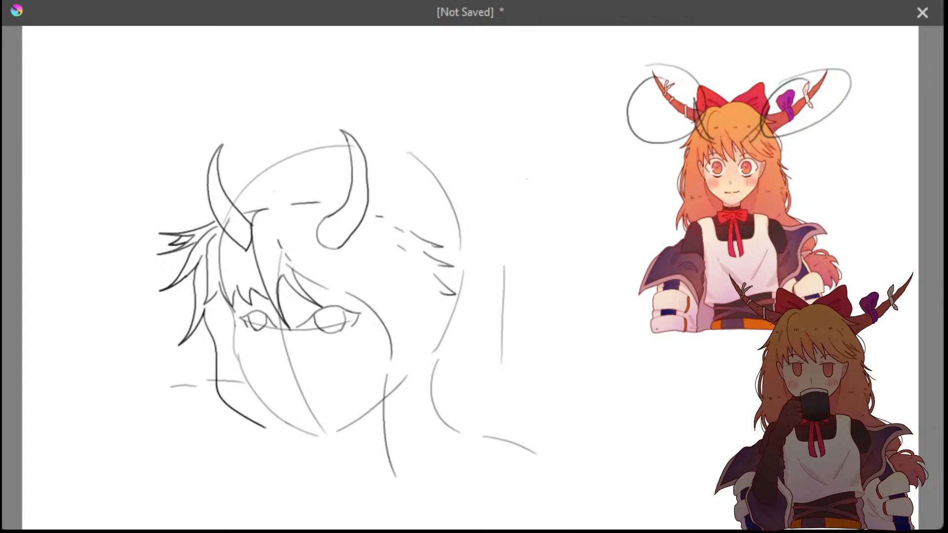
Draw the crown's hair outline above the skull guide, arching from outside the far horn towards the near horn
left_click_drag(249, 166, 229, 191)
key("ctrl+z")
mouse_move(275, 148)
left_mouse_down()
mouse_move(226, 183)
mouse_move(197, 224)
left_mouse_up()
key("ctrl+z")
key("ctrl+z")
key("ctrl+z")
left_click_drag(207, 209, 200, 225)
mouse_move(226, 186)
left_mouse_down()
mouse_move(279, 144)
mouse_move(299, 143)
left_mouse_up()
key("ctrl+z")
key("ctrl+z")
left_click_drag(225, 186, 294, 132)
key("ctrl+z")
left_click_drag(224, 182, 319, 135)
Draw the back hair outline outside the skull guide, curving down along the near side of the head
mouse_move(397, 125)
left_mouse_down()
mouse_move(453, 152)
mouse_move(470, 228)
left_mouse_up()
key("ctrl+z")
key("ctrl+z")
left_click_drag(444, 158, 483, 251)
key("ctrl+z")
mouse_move(457, 171)
left_mouse_down()
mouse_move(480, 277)
mouse_move(462, 345)
left_mouse_up()
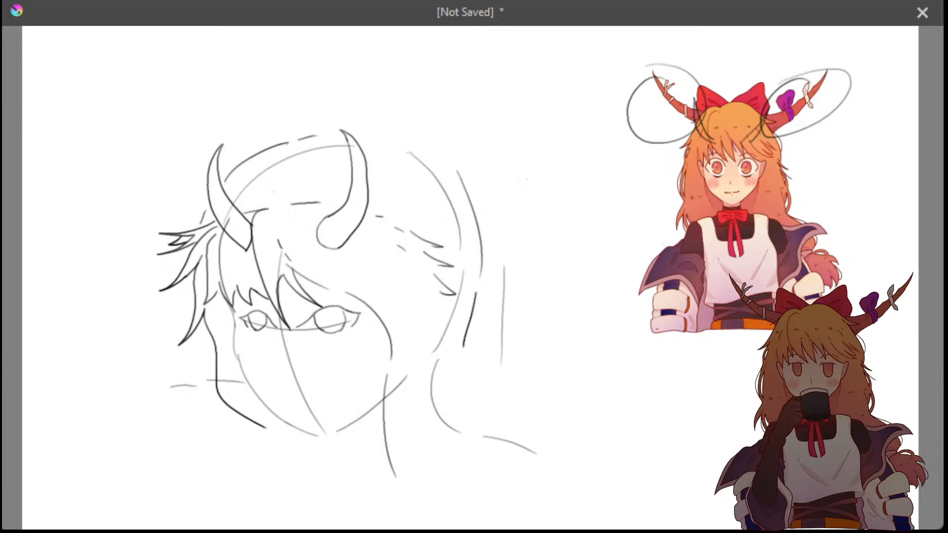
Extend the back hair outline with a long inward-curving stroke down to just above the near shoulder
key("ctrl+z")
left_click_drag(479, 295, 465, 369)
key("ctrl+z")
left_click_drag(474, 291, 457, 375)
key("ctrl+z")
left_click_drag(479, 294, 461, 403)
Erase the front neck line below the jaw and draw a curve from the jaw corner round to the near shoulder
left_click_drag(386, 346, 393, 394)
key("ctrl+z")
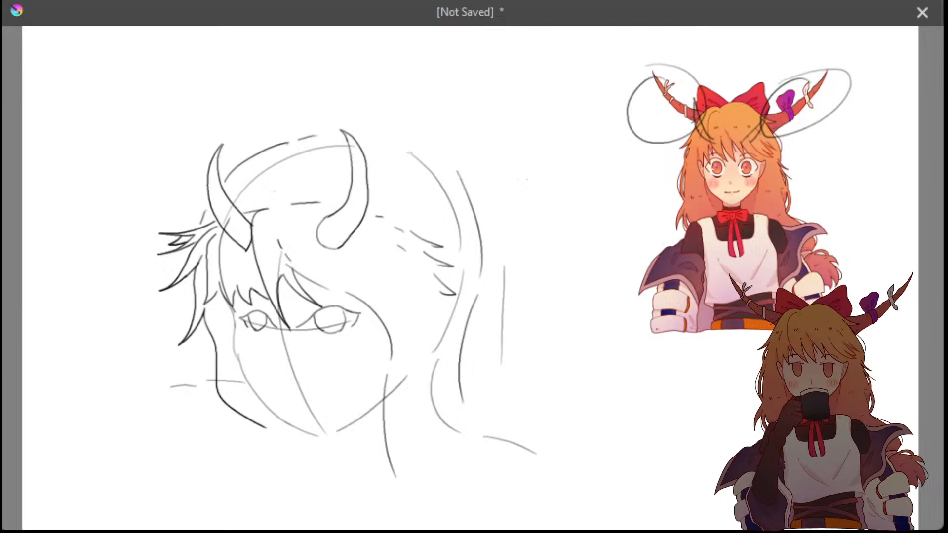
left_click_drag(386, 373, 395, 477)
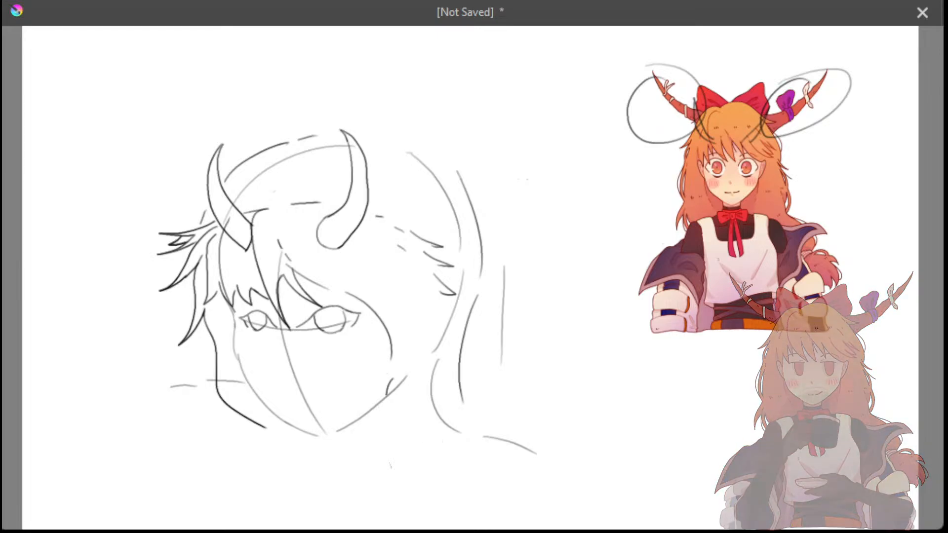
left_click_drag(388, 395, 474, 432)
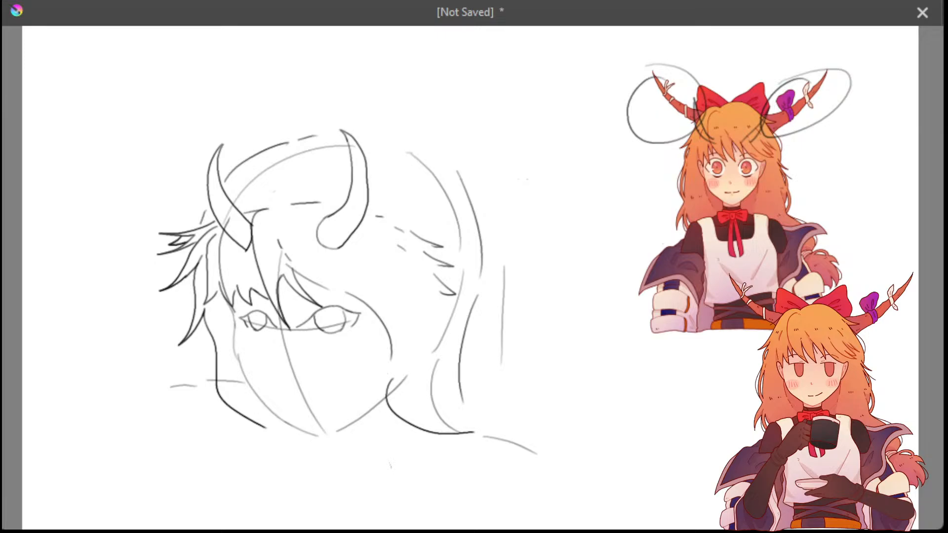
Try a curved strand flaring outwards above the near shoulder, and undo it
mouse_move(475, 363)
left_mouse_down()
mouse_move(512, 421)
mouse_move(496, 410)
mouse_move(516, 423)
left_mouse_up()
key("ctrl+z")
key("ctrl+z")
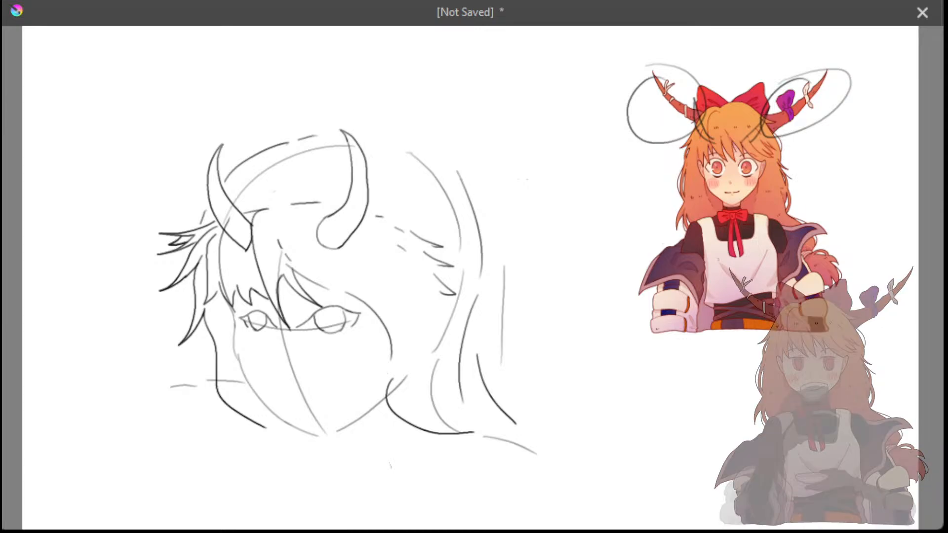
key("ctrl+z")
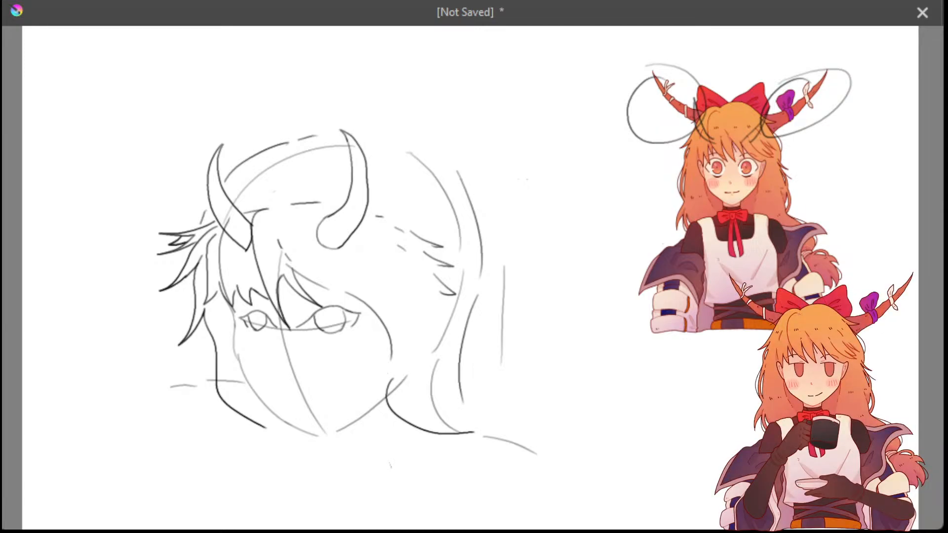
Try an extra outer strand just outside the back hair outline, and undo each attempt
mouse_move(485, 205)
left_mouse_down()
mouse_move(507, 252)
mouse_move(498, 222)
mouse_move(494, 304)
left_mouse_up()
key("ctrl+z")
key("ctrl+z")
key("ctrl+z")
left_click_drag(474, 219, 494, 316)
key("ctrl+z")
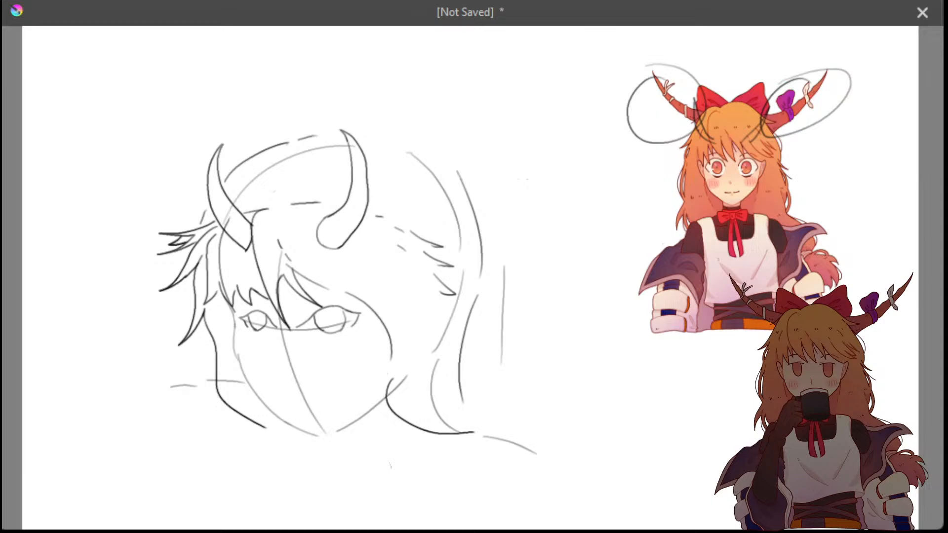
Add short outline strokes behind the near horn and along the upper back hair, and bridge the gap halfway down it
mouse_move(366, 131)
left_mouse_down()
mouse_move(413, 144)
mouse_move(407, 126)
mouse_move(395, 137)
mouse_move(455, 174)
left_mouse_up()
key("ctrl+z")
key("ctrl+z")
key("ctrl+z")
left_click_drag(480, 274, 470, 306)
key("ctrl+z")
left_click_drag(482, 271, 474, 304)
Draw a curved hair strand flaring outwards above the near shoulder
left_click_drag(481, 364, 521, 418)
key("ctrl+z")
left_click_drag(483, 315, 518, 392)
key("ctrl+z")
left_click_drag(474, 354, 524, 422)
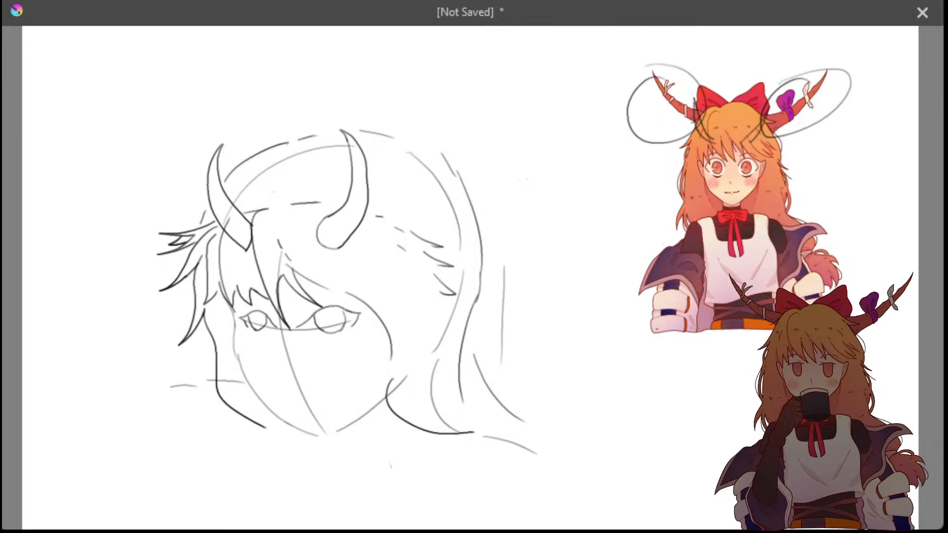
Connect the far side hair to the jaw with a short curve, and give the flared strand a hooked tip and lower edge
mouse_move(217, 353)
left_mouse_down()
mouse_move(237, 384)
mouse_move(220, 376)
mouse_move(242, 383)
left_mouse_up()
key("ctrl+z")
left_click_drag(511, 414, 540, 454)
left_click_drag(516, 435, 509, 486)
key("ctrl+z")
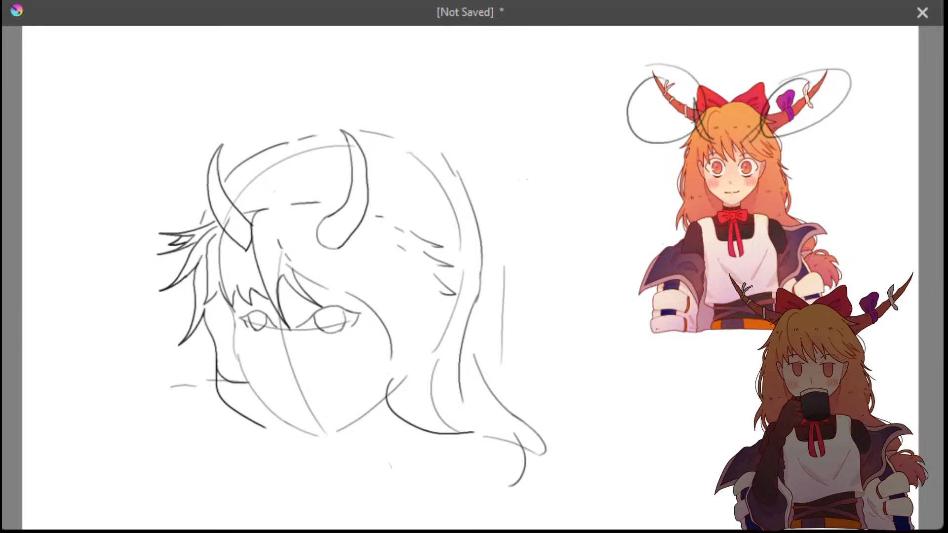
key("ctrl+z")
left_click_drag(476, 426, 543, 452)
key("ctrl+z")
Draw a second outer edge along the flared strand, closing it with a rounded tip
left_click_drag(514, 368, 536, 402)
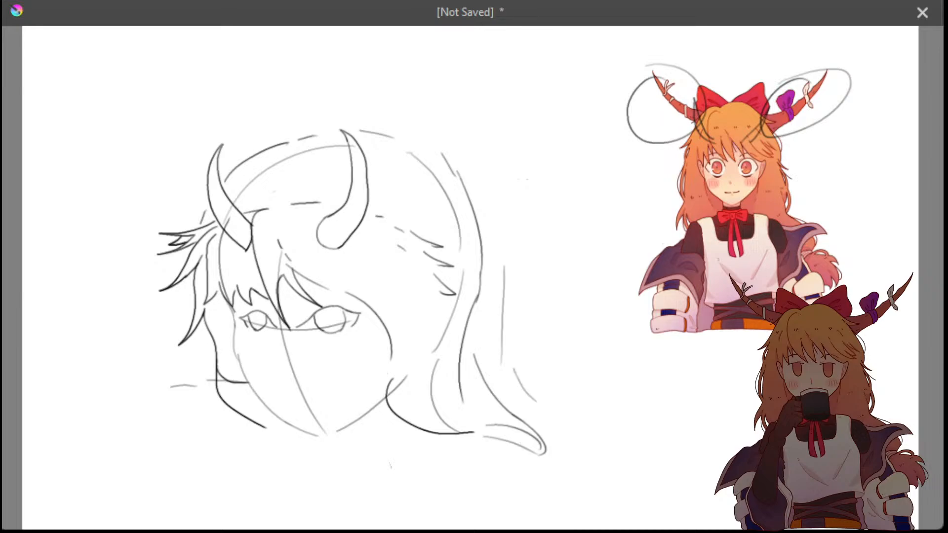
key("ctrl+z")
mouse_move(500, 375)
left_mouse_down()
mouse_move(557, 451)
mouse_move(517, 418)
left_mouse_up()
key("ctrl+z")
key("ctrl+z")
key("ctrl+z")
mouse_move(482, 336)
left_mouse_down()
mouse_move(533, 417)
mouse_move(548, 422)
mouse_move(543, 453)
left_mouse_up()
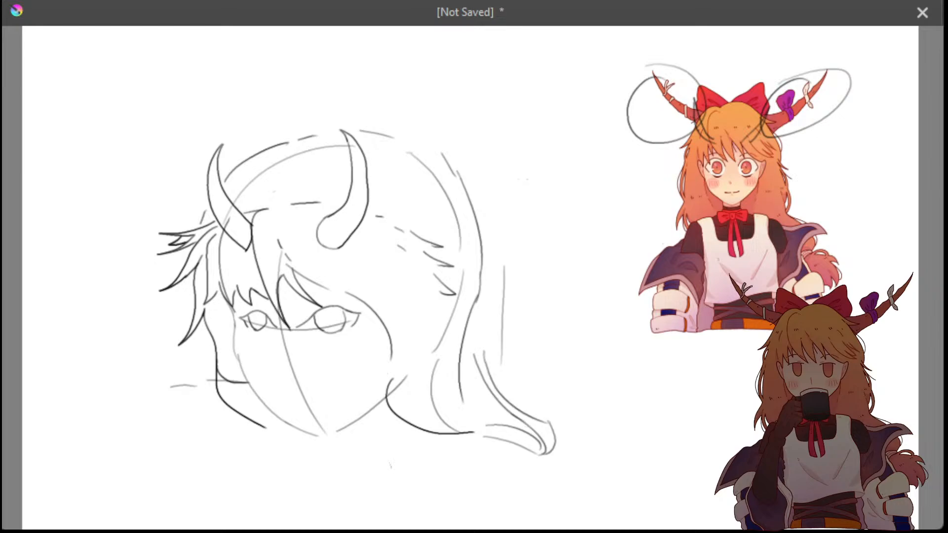
Draw a slightly curved mouth line across the lower face with a short separate tick at its near end
mouse_move(280, 382)
left_mouse_down()
mouse_move(309, 381)
mouse_move(320, 398)
mouse_move(324, 381)
mouse_move(311, 387)
mouse_move(340, 377)
left_mouse_up()
key("ctrl+z")
key("ctrl+z")
key("ctrl+z")
key("ctrl+z")
key("ctrl+z")
key("ctrl+z")
key("ctrl+z")
key("ctrl+z")
key("ctrl+z")
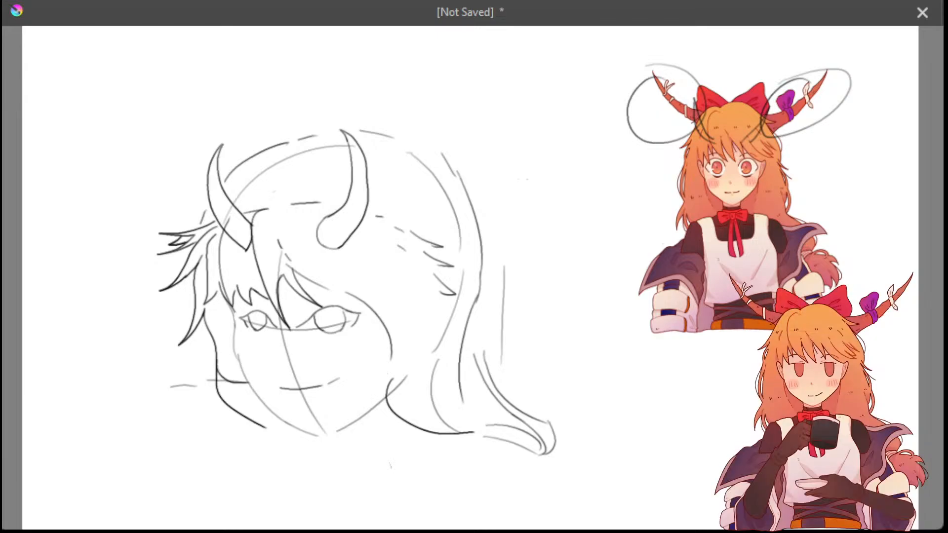
Erase the far neck line below the jaw and fill the gap in the upper back hair outline with short strokes
left_click_drag(266, 427, 218, 391)
left_click_drag(400, 137, 438, 156)
key("ctrl+z")
Trace the face contour in cyan from the far temple round the chin to the near jaw corner
left_click_drag(235, 311, 238, 343)
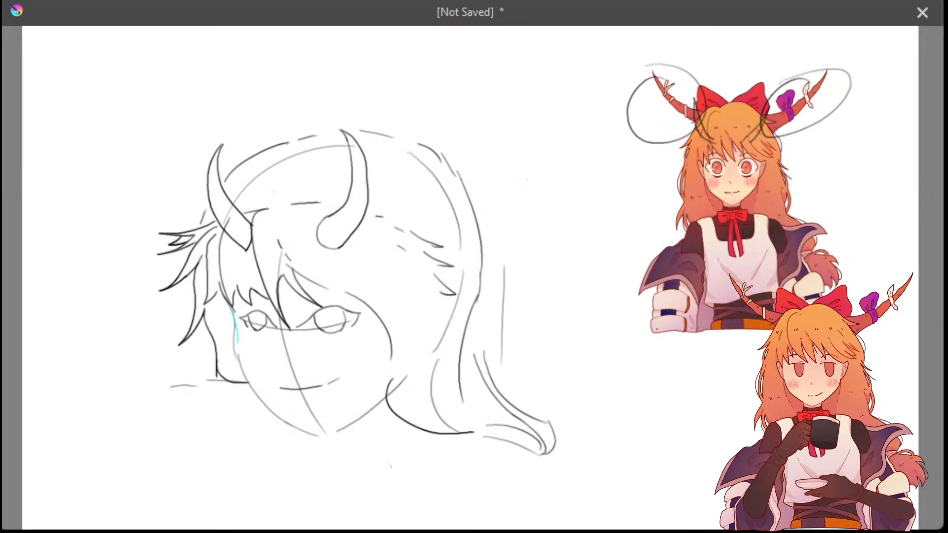
key("ctrl+z")
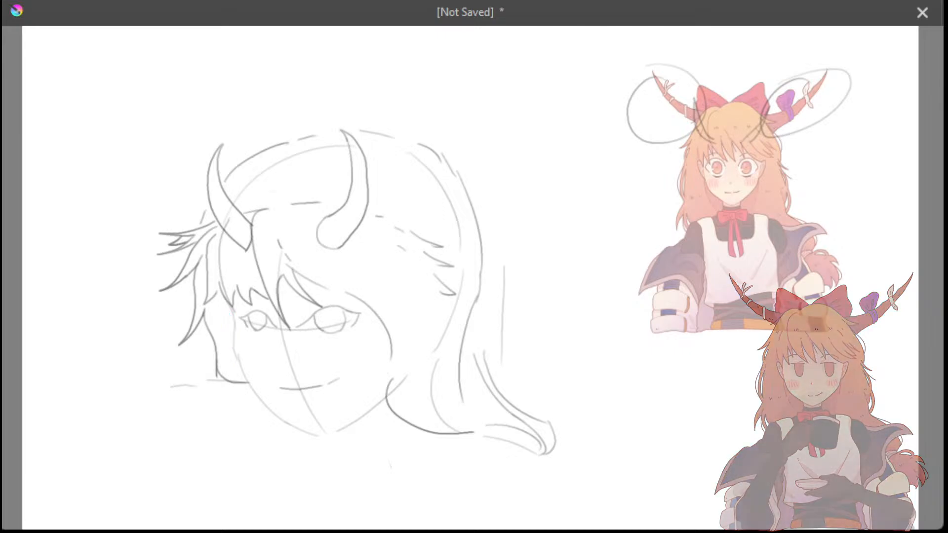
left_click_drag(232, 315, 239, 367)
key("ctrl+z")
mouse_move(231, 310)
left_mouse_down()
mouse_move(246, 375)
mouse_move(299, 432)
left_mouse_up()
key("ctrl+z")
mouse_move(230, 315)
left_mouse_down()
mouse_move(259, 397)
mouse_move(288, 423)
left_mouse_up()
key("ctrl+z")
mouse_move(232, 309)
left_mouse_down()
mouse_move(247, 379)
mouse_move(290, 426)
mouse_move(340, 438)
mouse_move(351, 432)
mouse_move(328, 435)
mouse_move(382, 404)
left_mouse_up()
key("ctrl+z")
key("ctrl+z")
key("ctrl+z")
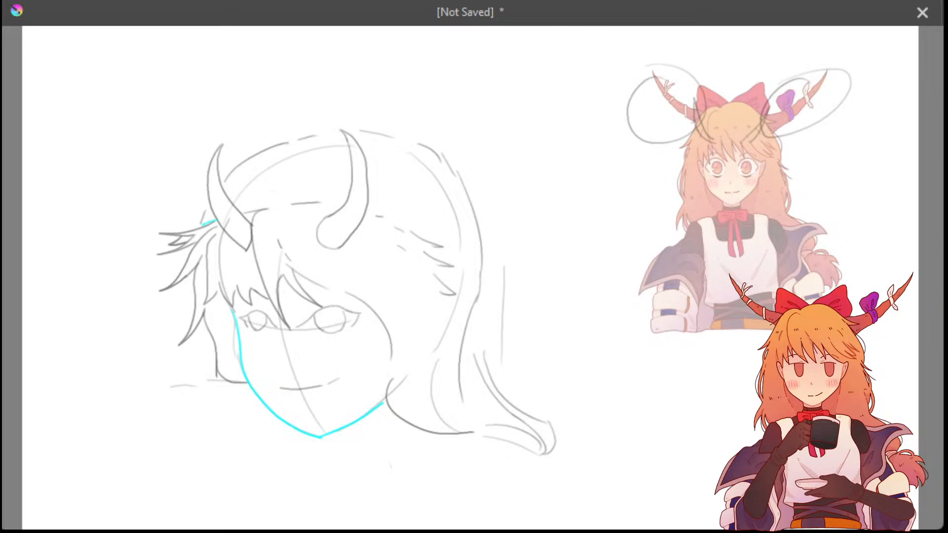
Try tracing the spiky far side hair in cyan below the far horn, and undo it
mouse_move(214, 222)
left_mouse_down()
mouse_move(160, 234)
mouse_move(191, 239)
left_mouse_up()
key("ctrl+z")
key("ctrl+z")
Trace the near eye's upper lid and outer corner in cyan
mouse_move(296, 327)
left_mouse_down()
mouse_move(326, 309)
mouse_move(307, 319)
mouse_move(360, 313)
left_mouse_up()
key("ctrl+z")
key("ctrl+z")
key("ctrl+z")
key("ctrl+z")
Trace the near eye's round iris in cyan, redoing its sides under the lid, and trace the far eye
left_click_drag(314, 315, 320, 331)
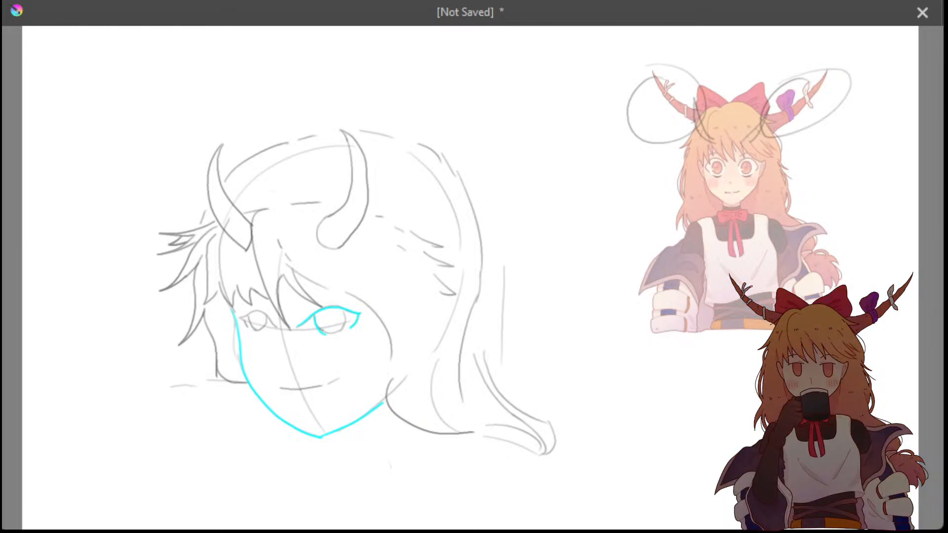
key("ctrl+z")
key("ctrl+z")
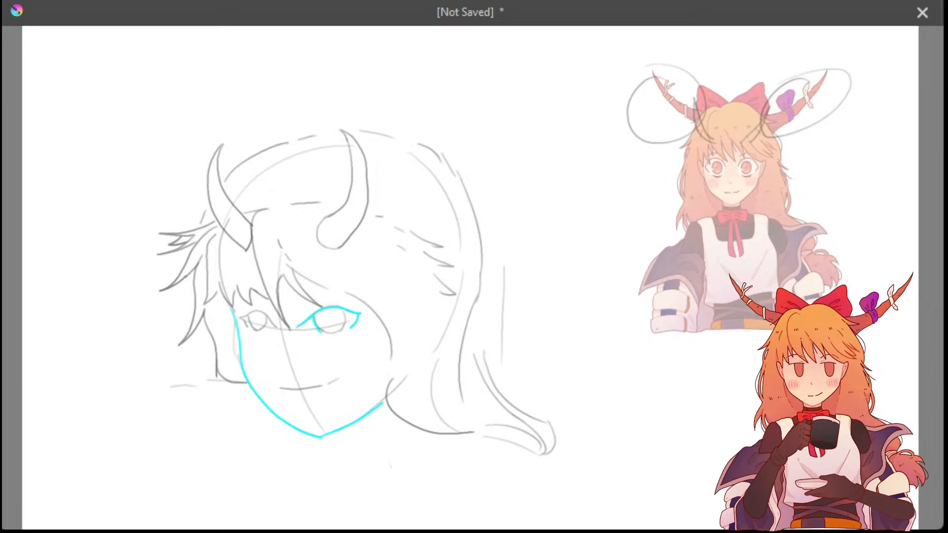
left_click_drag(344, 312, 344, 321)
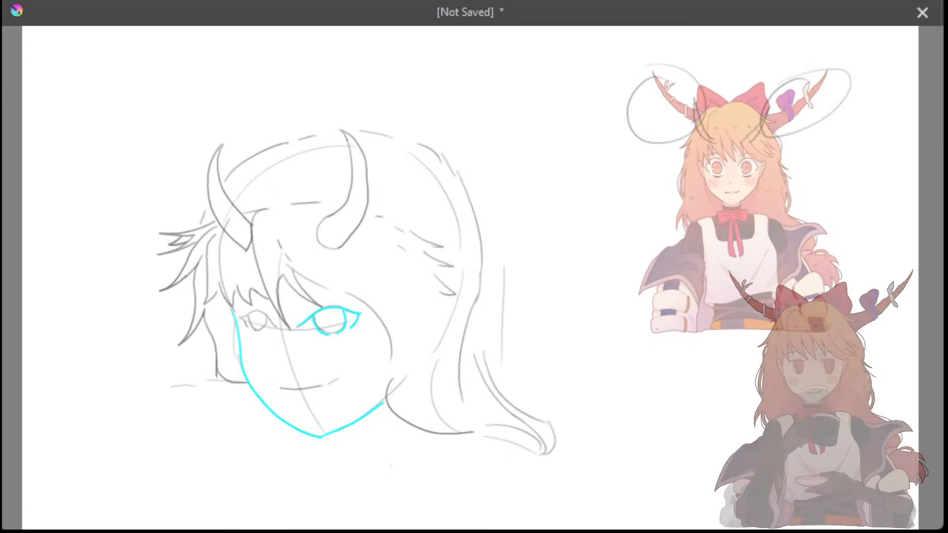
key("ctrl+z")
key("ctrl+z")
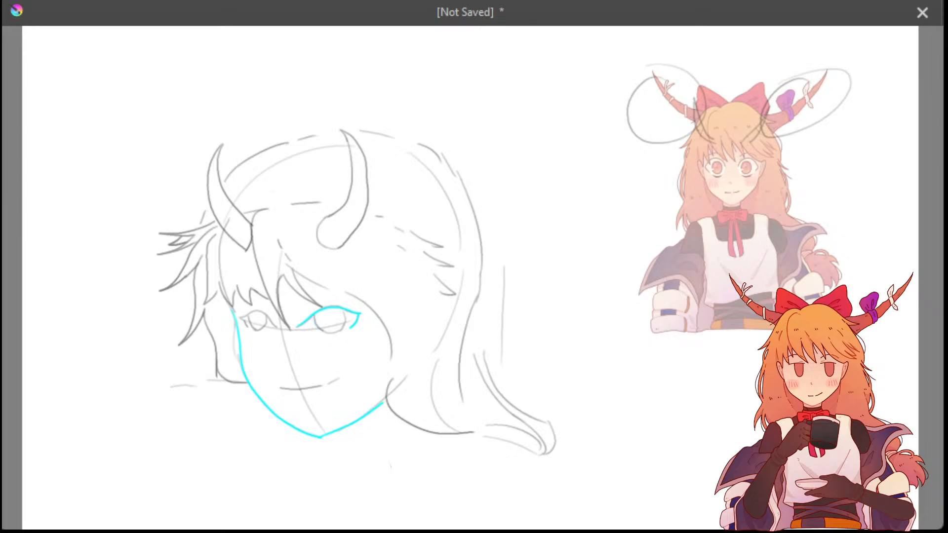
left_click_drag(317, 317, 320, 328)
key("ctrl+z")
key("ctrl+z")
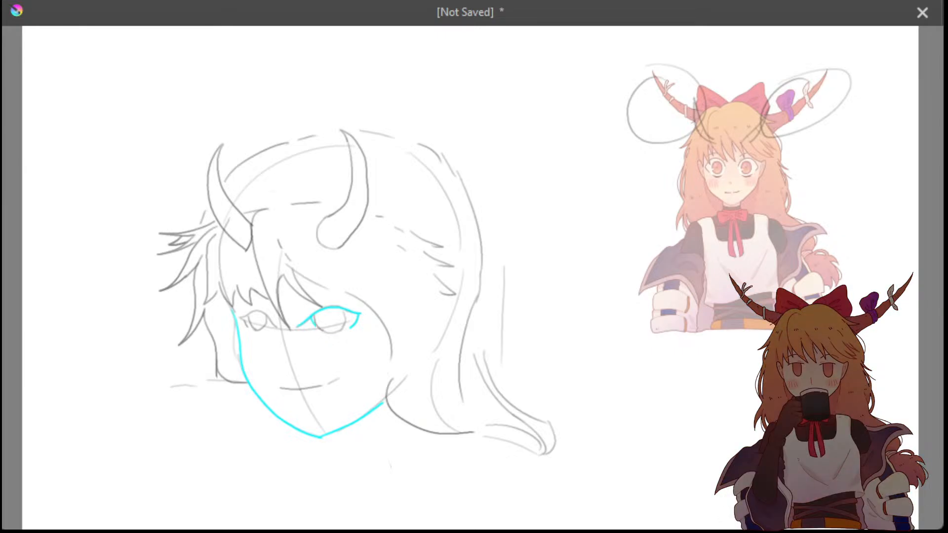
key("ctrl+z")
key("ctrl+z")
left_click_drag(345, 318, 339, 330)
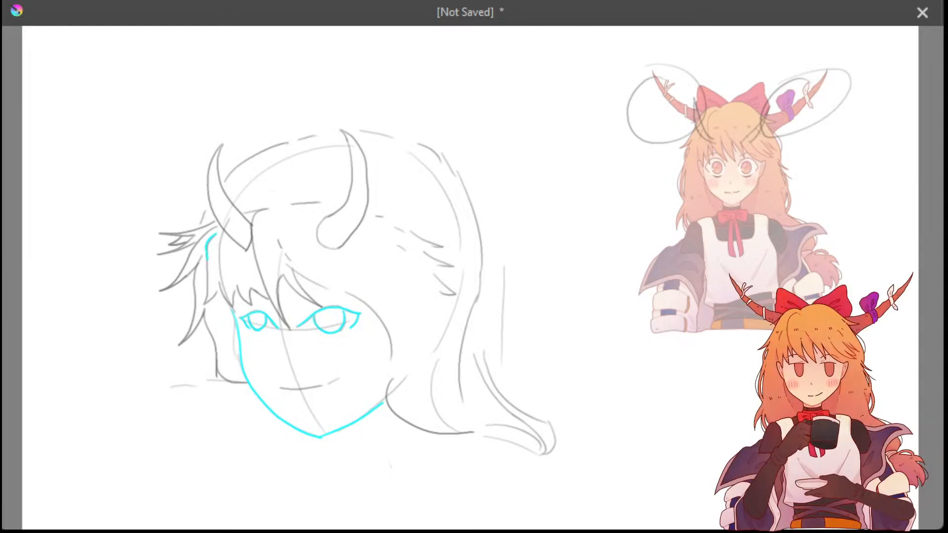
Try tracing the far outer edge of the fringe in cyan below the far horn, and undo each stroke
left_click_drag(215, 235, 212, 291)
key("ctrl+z")
key("ctrl+z")
left_click_drag(209, 242, 207, 305)
key("ctrl+z")
left_click_drag(206, 239, 210, 286)
key("ctrl+z")
left_click_drag(213, 236, 210, 295)
key("ctrl+z")
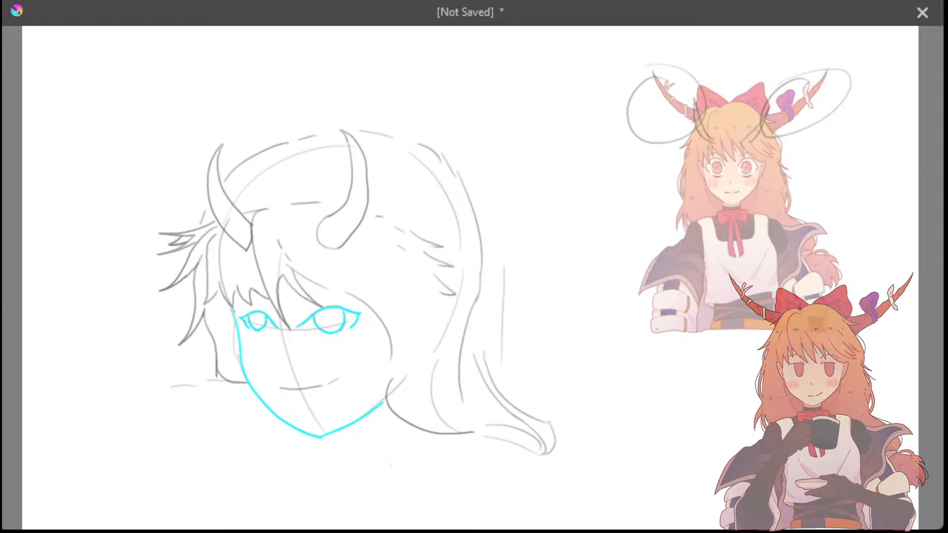
Trace the far outer edge of the fringe in cyan from below the far horn down to a pointed tip
left_click_drag(206, 249, 207, 270)
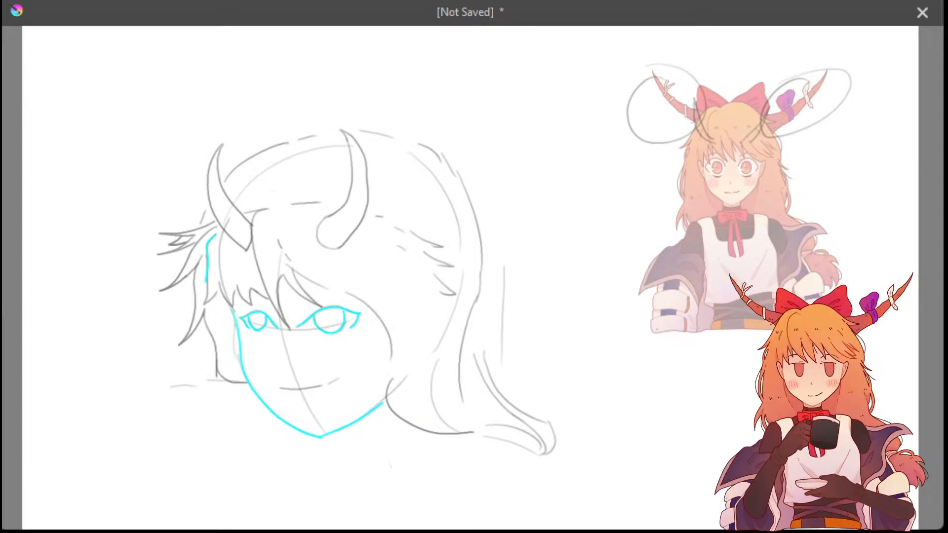
key("ctrl+z")
key("ctrl+z")
left_click_drag(207, 253, 210, 275)
key("ctrl+z")
left_click_drag(216, 234, 207, 269)
key("ctrl+z")
left_click_drag(206, 252, 208, 267)
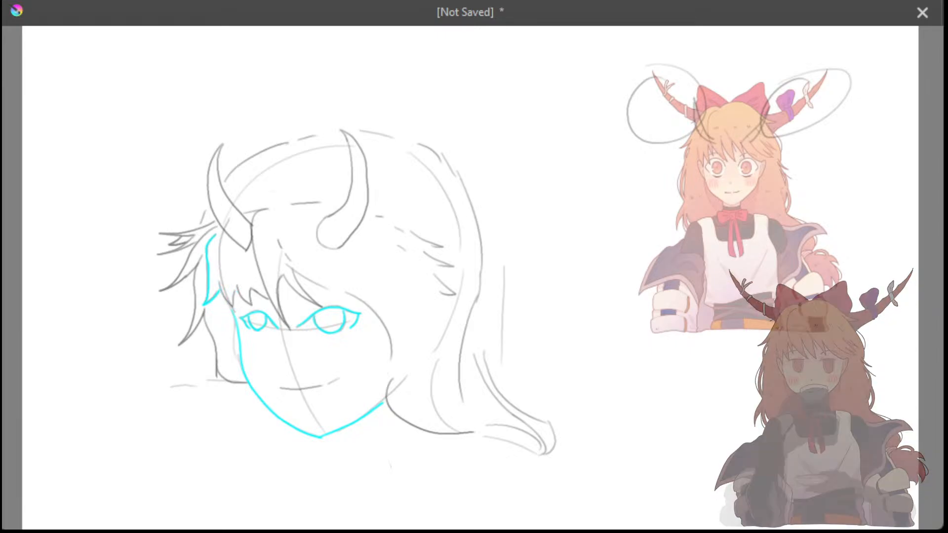
Trace the short jagged fringe spikes above the far eye in cyan
left_click_drag(219, 280, 225, 292)
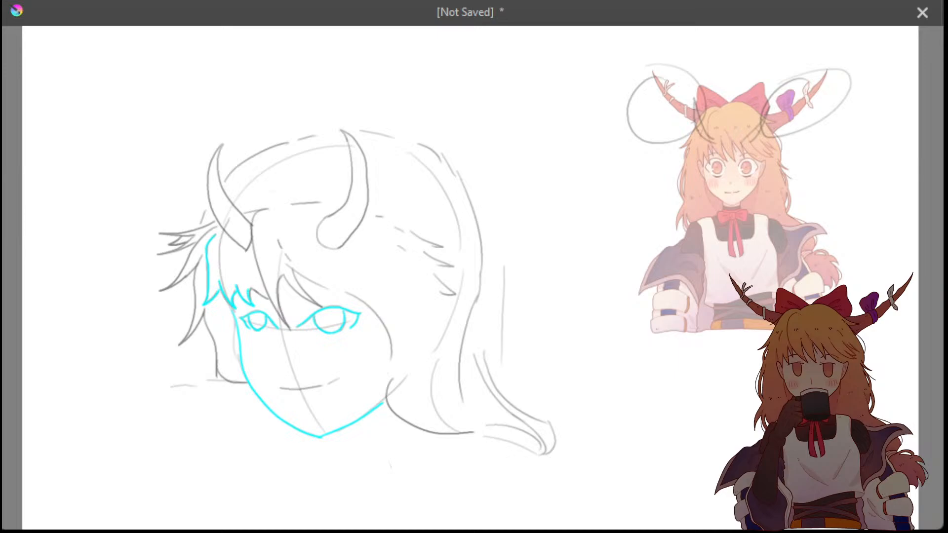
key("ctrl+z")
mouse_move(240, 291)
left_mouse_down()
mouse_move(249, 303)
mouse_move(261, 297)
left_mouse_up()
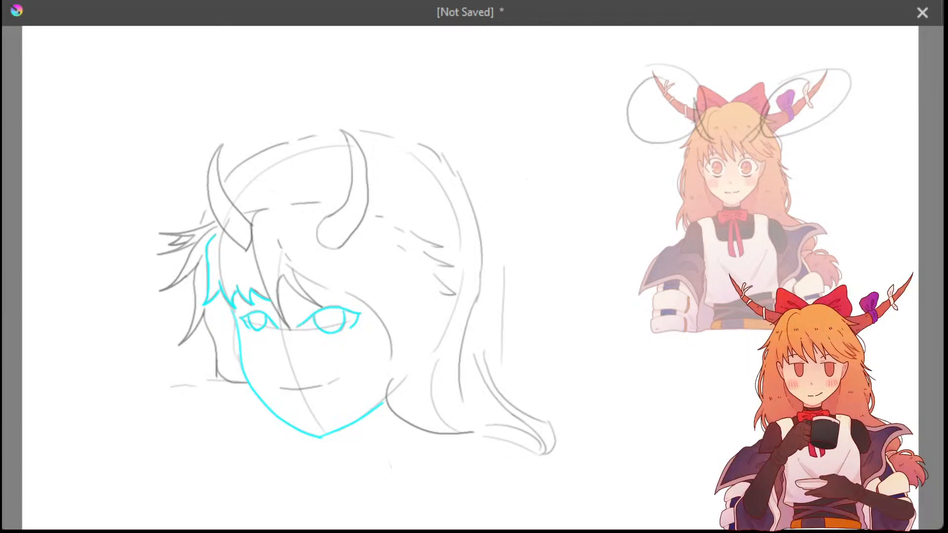
Try tracing the fringe strand falling from the parting beside the far horn, and undo the strokes
left_click_drag(270, 209, 251, 231)
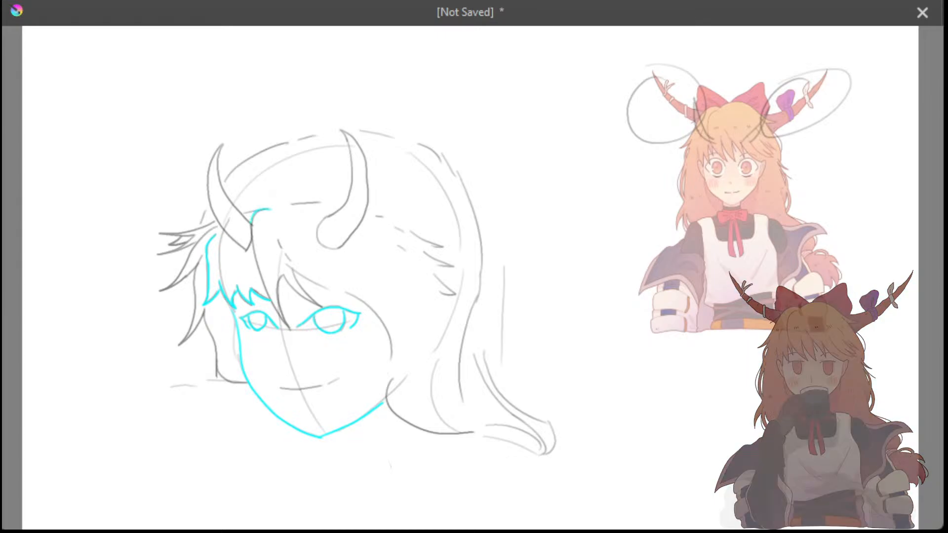
key("ctrl+z")
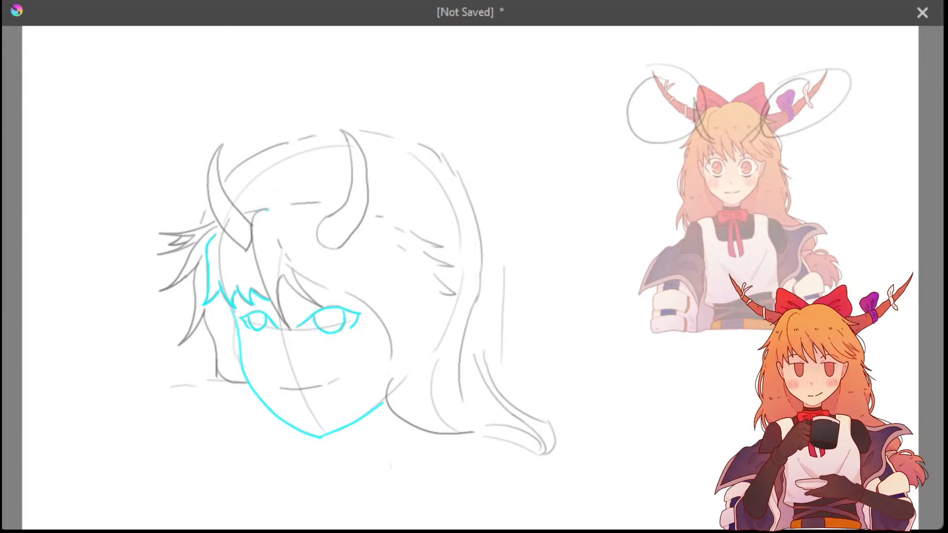
left_click_drag(256, 213, 251, 250)
key("ctrl+z")
key("ctrl+z")
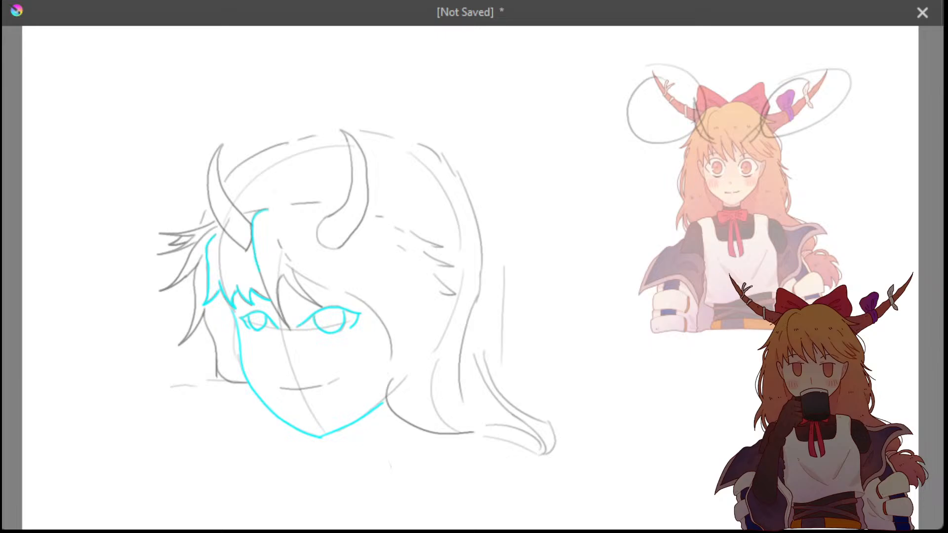
left_click_drag(264, 281, 269, 290)
key("ctrl+z")
left_click_drag(266, 210, 256, 254)
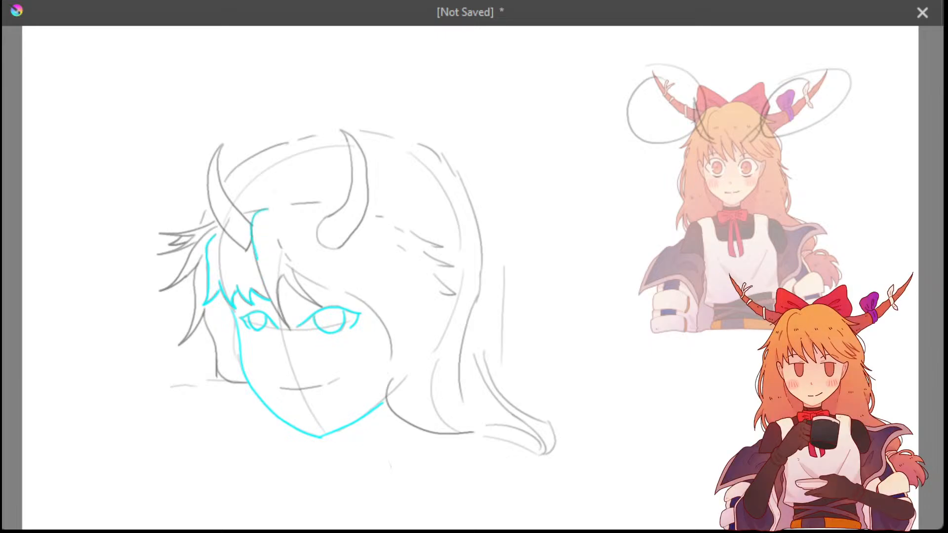
key("ctrl+z")
key("ctrl+z")
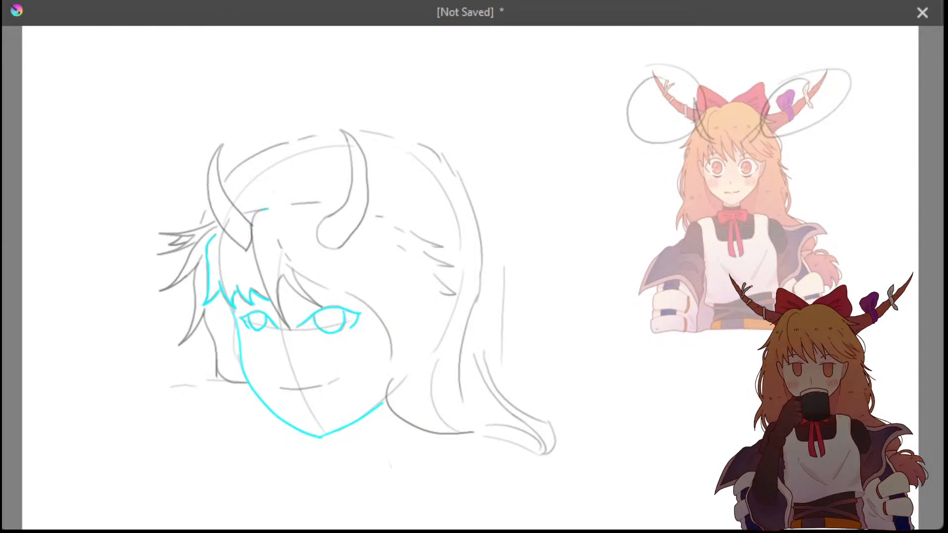
Compare the attempted parting strand strokes by repeatedly undoing and redoing them
key("ctrl+z")
key("ctrl+shift+z")
key("ctrl+shift+z")
key("ctrl+z")
key("ctrl+z")
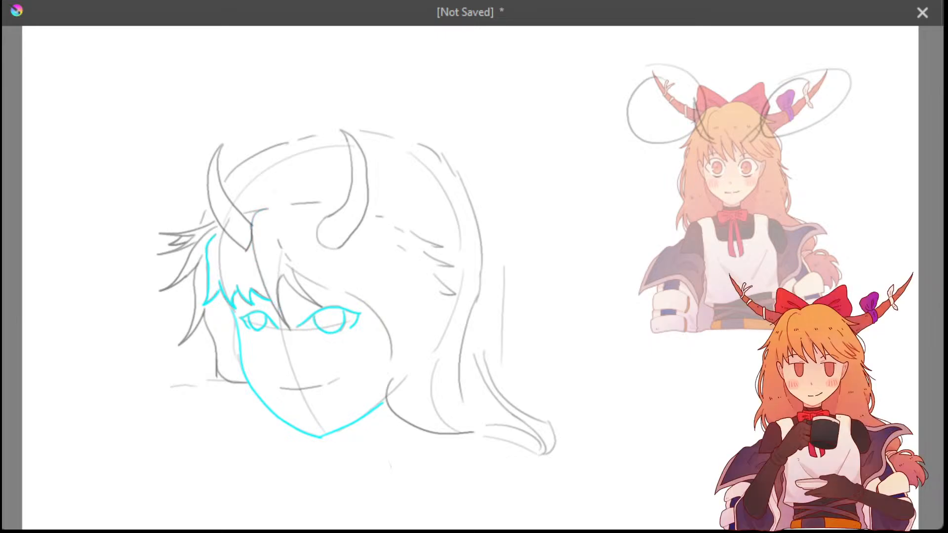
key("ctrl+shift+z")
key("ctrl+shift+z")
key("ctrl+z")
key("ctrl+shift+z")
key("ctrl+z")
key("ctrl+z")
Trace the long fringe strand from the parting to its tip between the eyes, plus the pointed strand beside it and the short parting ticks
left_click_drag(266, 211, 253, 234)
key("ctrl+z")
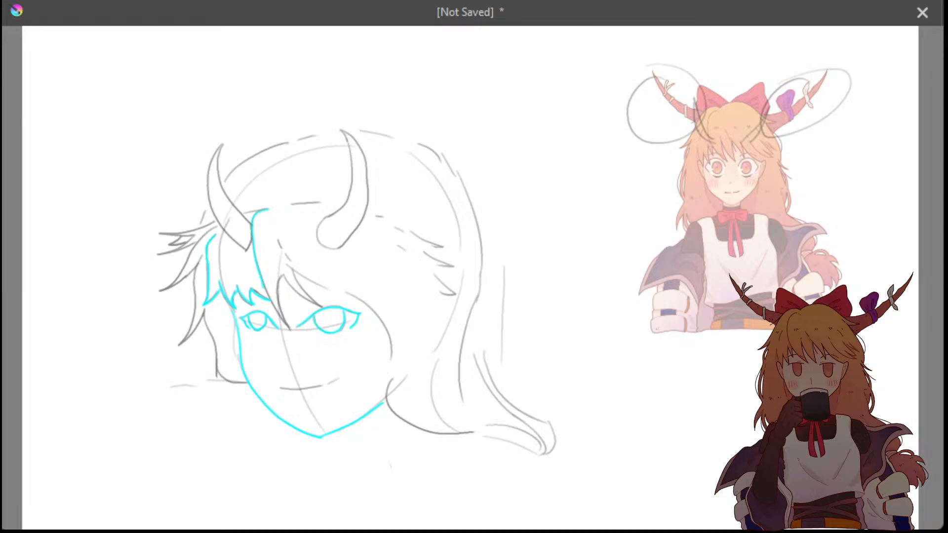
key("ctrl+z")
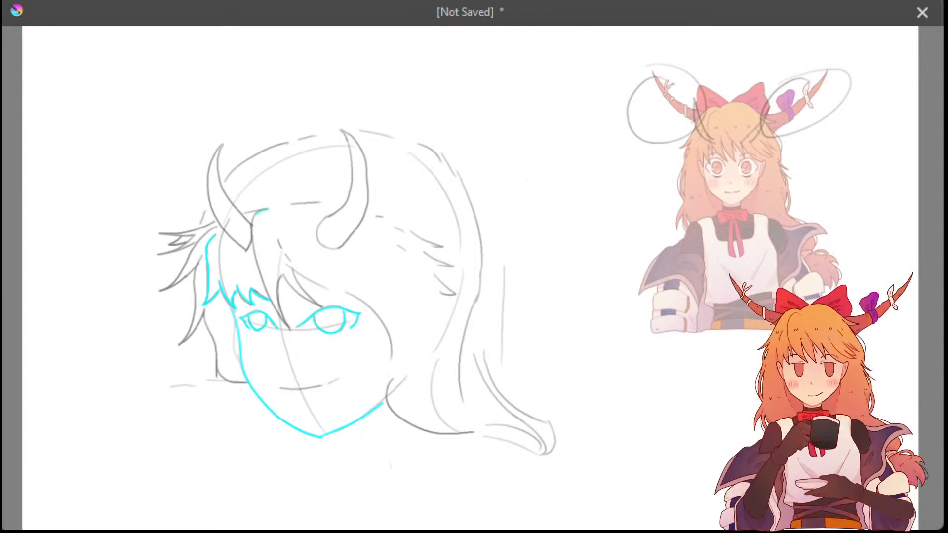
mouse_move(266, 210)
left_mouse_down()
mouse_move(252, 242)
mouse_move(266, 296)
left_mouse_up()
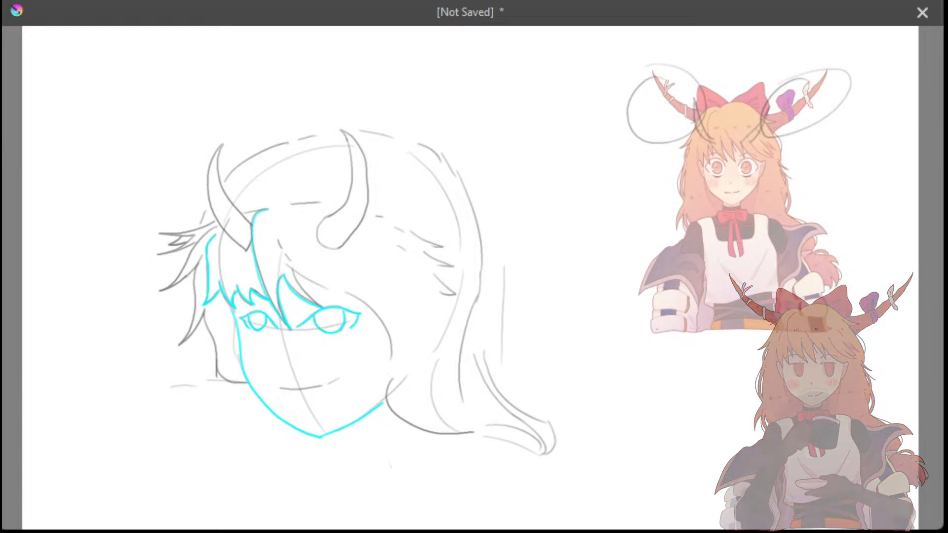
key("ctrl+z")
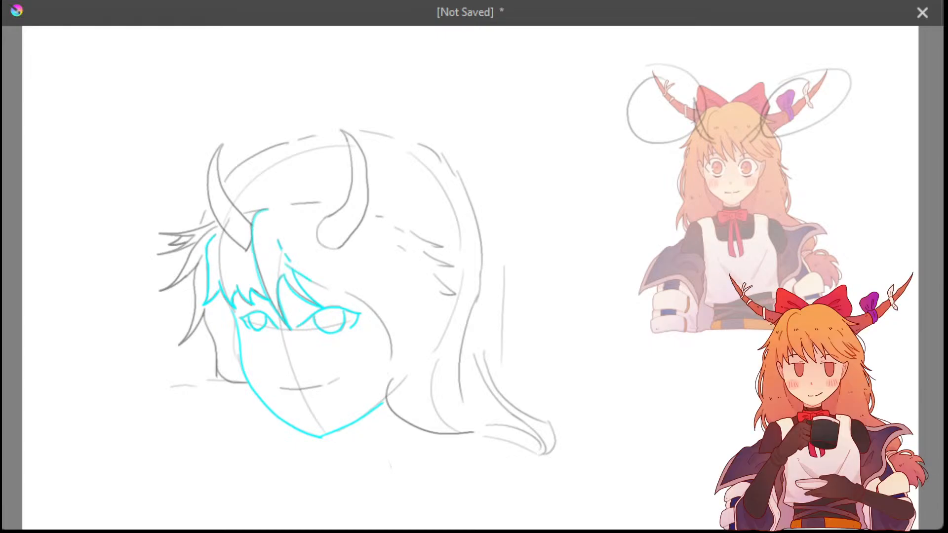
key("ctrl+z")
Try tracing the near side fringe edge in cyan curving over the near eye, and undo each attempt
left_click_drag(316, 284, 344, 291)
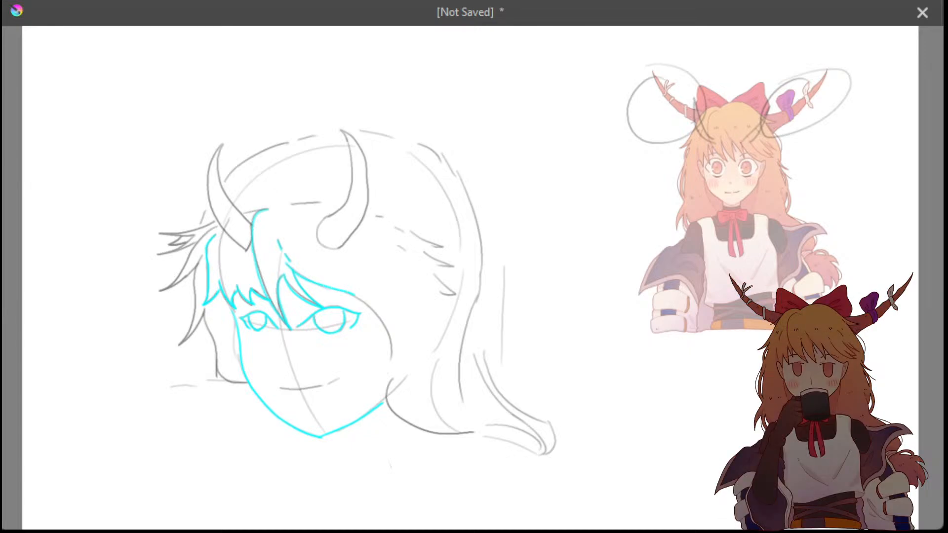
key("ctrl+z")
left_click_drag(291, 266, 357, 304)
key("ctrl+z")
mouse_move(296, 272)
left_mouse_down()
mouse_move(370, 311)
mouse_move(383, 331)
left_mouse_up()
key("ctrl+z")
left_click_drag(298, 271, 308, 277)
key("ctrl+z")
mouse_move(321, 285)
left_mouse_down()
mouse_move(377, 310)
mouse_move(396, 352)
left_mouse_up()
key("ctrl+z")
mouse_move(292, 267)
left_mouse_down()
mouse_move(390, 321)
mouse_move(395, 336)
left_mouse_up()
key("ctrl+z")
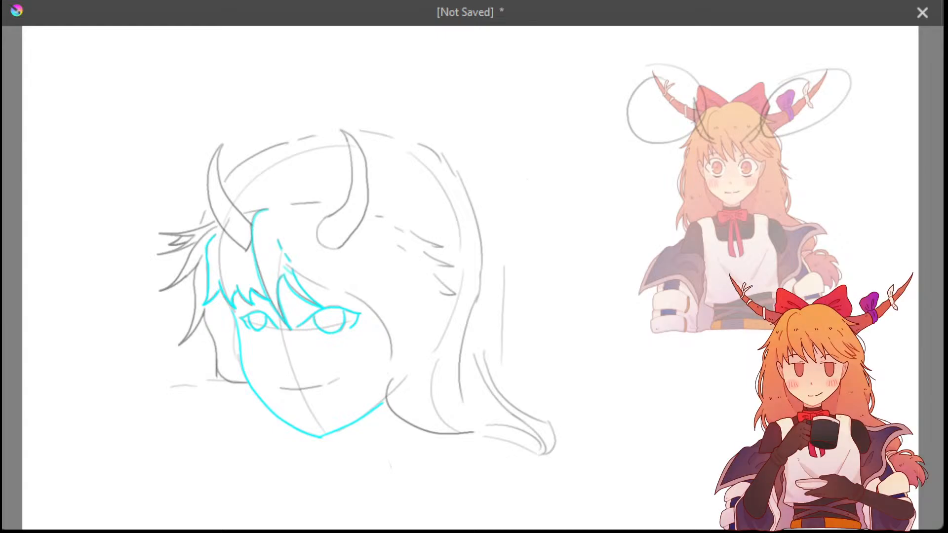
Trace the near side hair edge in cyan from the fringe over the near eye and down beside the cheek
mouse_move(297, 279)
left_mouse_down()
mouse_move(377, 316)
mouse_move(405, 361)
left_mouse_up()
key("ctrl+z")
mouse_move(296, 275)
left_mouse_down()
mouse_move(377, 315)
mouse_move(400, 378)
left_mouse_up()
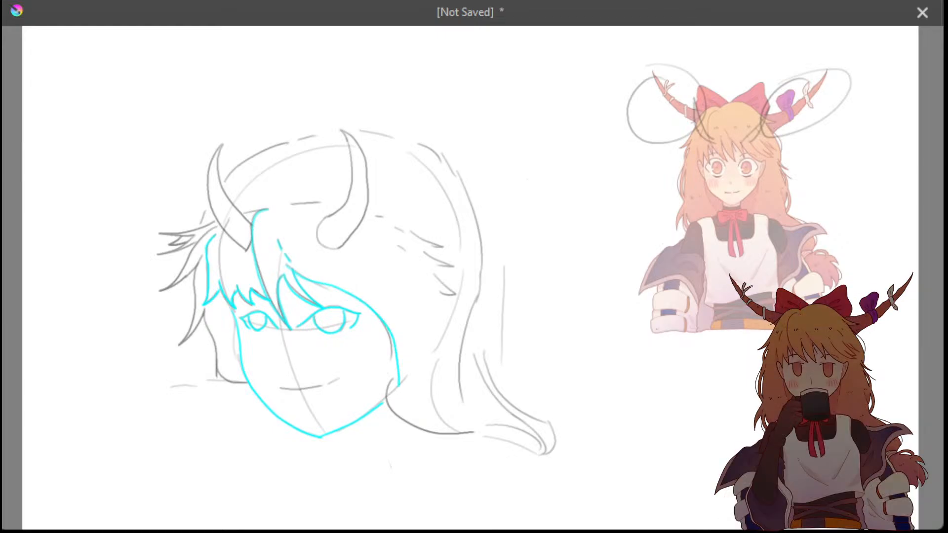
key("ctrl+z")
mouse_move(295, 276)
left_mouse_down()
mouse_move(348, 296)
mouse_move(381, 371)
left_mouse_up()
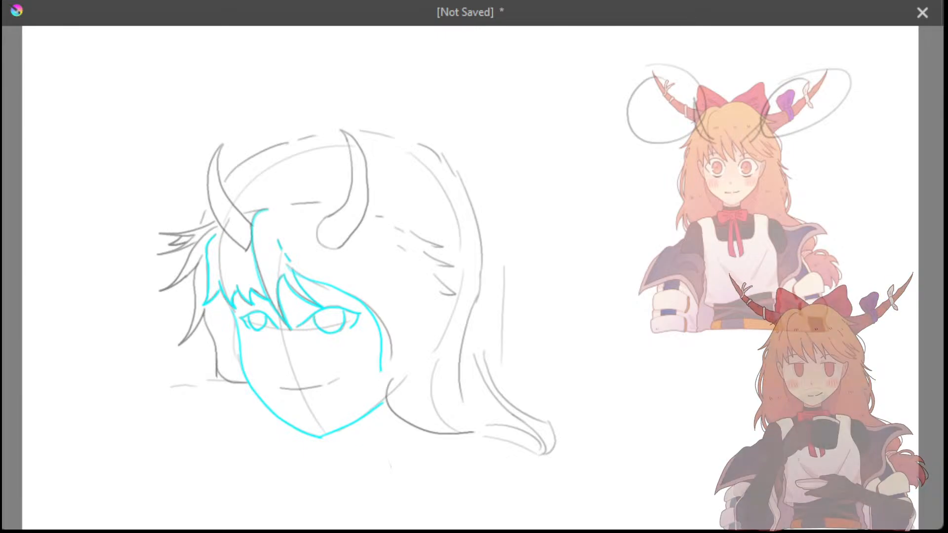
Trace the near side hair edge in cyan from beside the cheek past the jaw into the curve below it
mouse_move(380, 370)
left_mouse_down()
mouse_move(397, 417)
mouse_move(439, 435)
left_mouse_up()
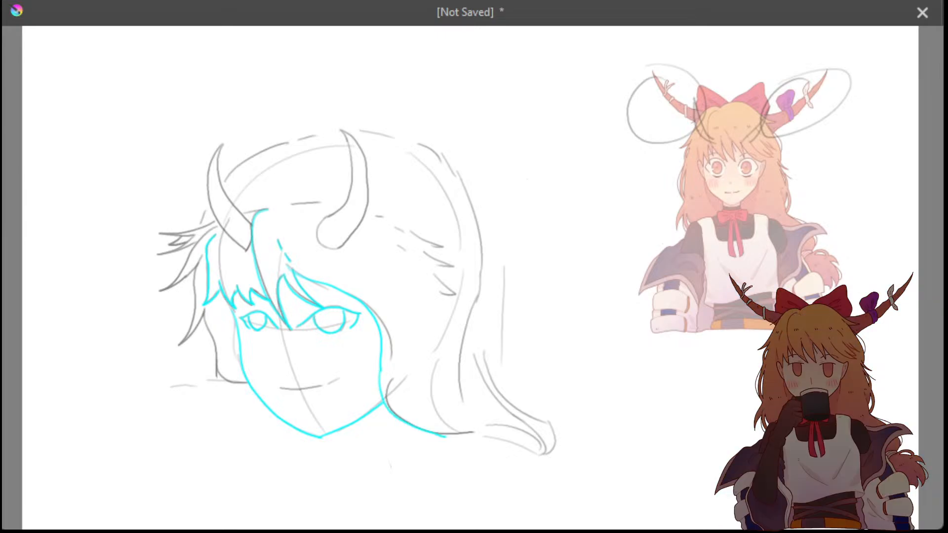
key("ctrl+z")
left_click_drag(380, 373, 400, 410)
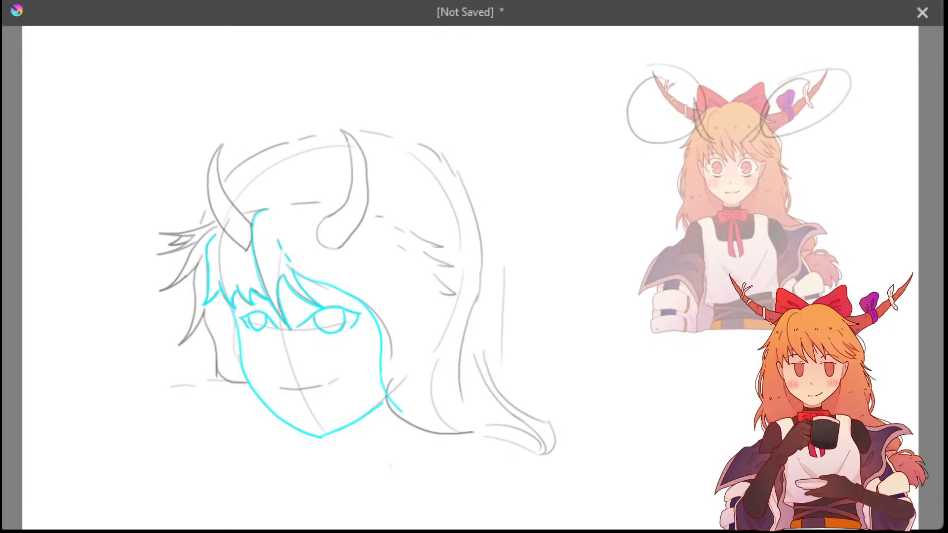
key("ctrl+z")
left_click_drag(381, 372, 383, 386)
key("ctrl+z")
key("ctrl+z")
left_click_drag(380, 370, 430, 432)
Trace the upper flared pointed strands in cyan on the far side of the hair, below the far horn
key("ctrl+z")
key("ctrl+shift+z")
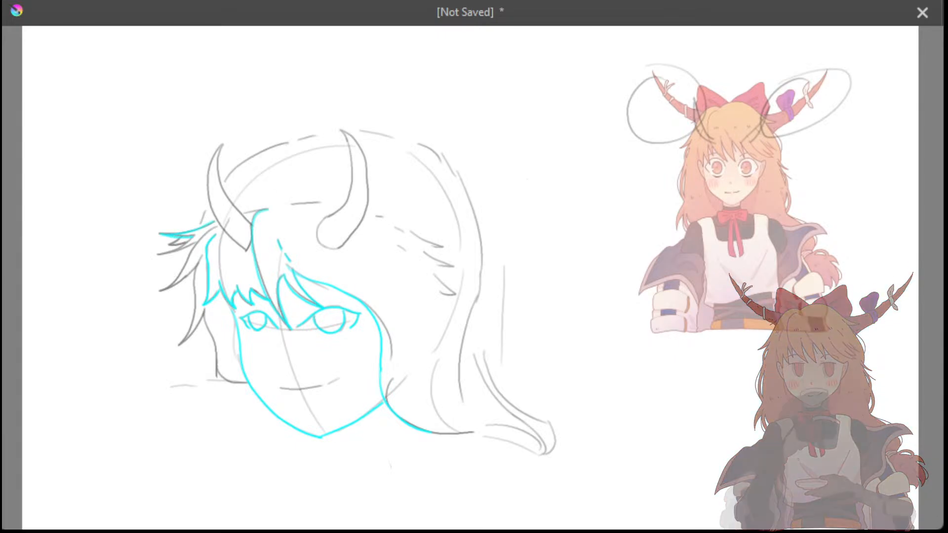
key("ctrl+z")
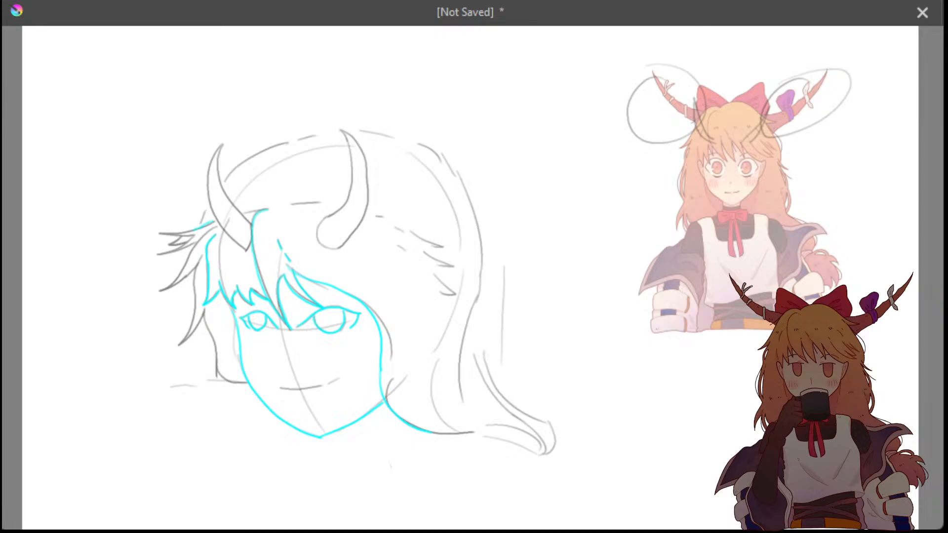
key("ctrl+shift+z")
left_click_drag(191, 243, 154, 254)
left_click_drag(196, 249, 170, 281)
key("ctrl+z")
left_click_drag(195, 248, 167, 284)
key("ctrl+z")
left_click_drag(203, 233, 156, 292)
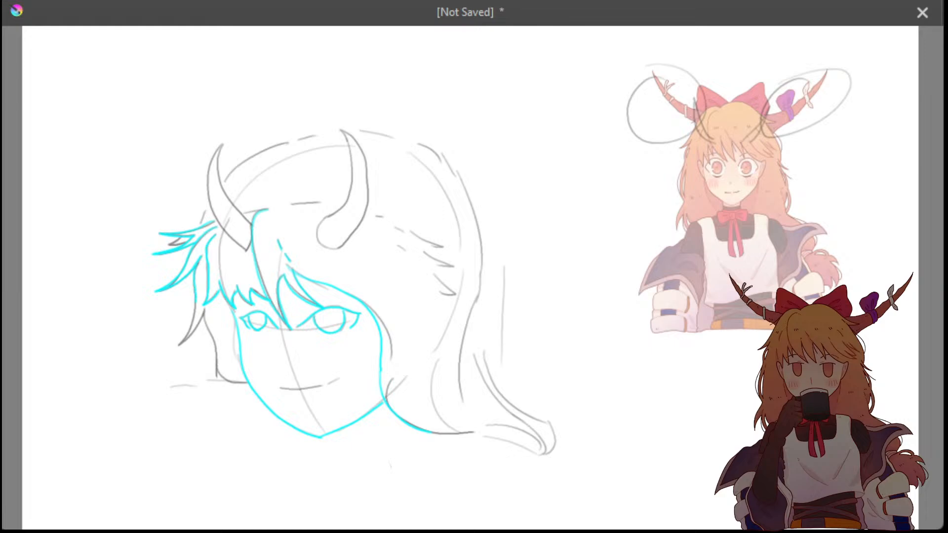
Trace the far side's lowest pointed strand and the hair edge running down to the jaw in cyan
key("ctrl+z")
left_click_drag(200, 281, 196, 307)
key("ctrl+z")
key("ctrl+z")
left_click_drag(198, 292, 193, 321)
key("ctrl+z")
Trace the short dashes beside the near horn and the three pointed strands at the back of the head in cyan
left_click_drag(408, 229, 448, 244)
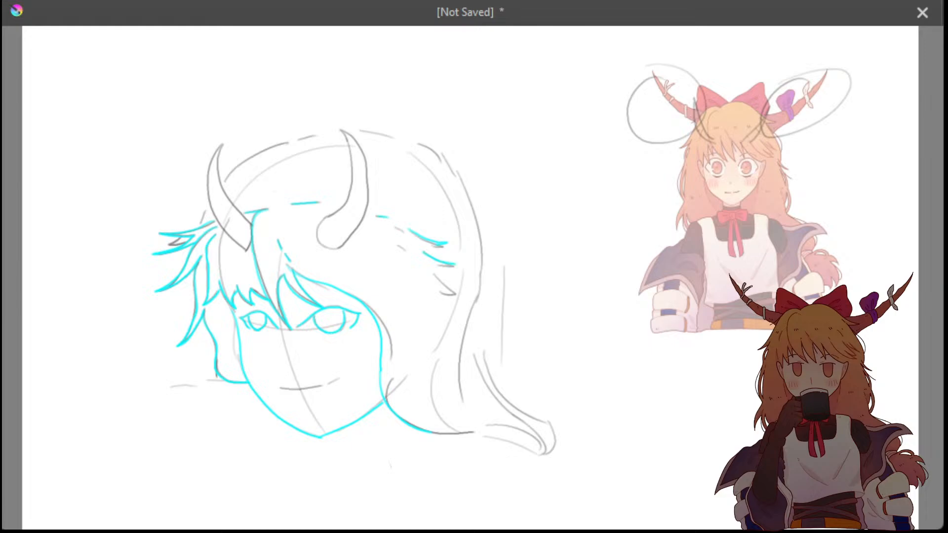
left_click_drag(437, 277, 446, 285)
key("ctrl+z")
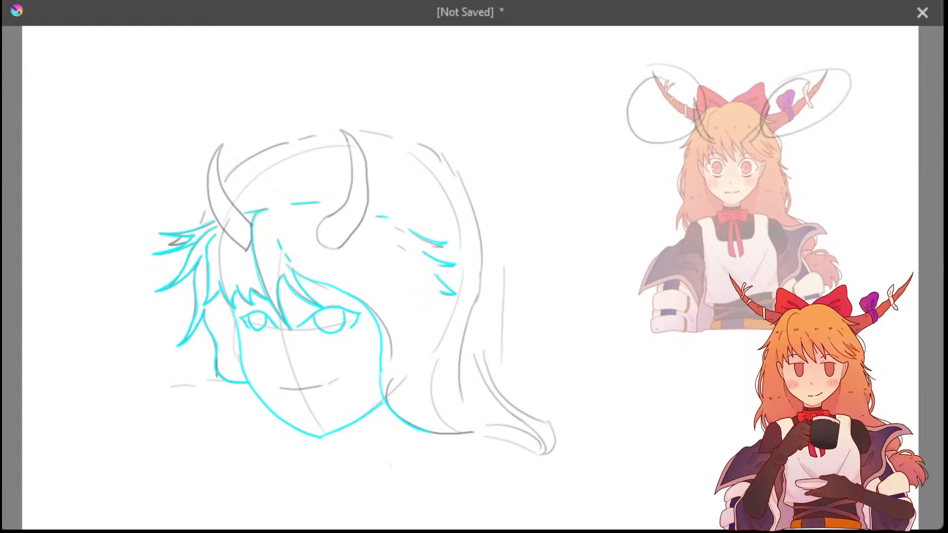
Trace the top hair outline in one cyan arc from above the far side strands over both horns to the back
left_click_drag(225, 180, 282, 143)
key("ctrl+z")
left_click_drag(201, 218, 291, 144)
key("ctrl+z")
mouse_move(201, 219)
left_mouse_down()
mouse_move(297, 143)
mouse_move(343, 132)
left_mouse_up()
key("ctrl+z")
mouse_move(205, 214)
left_mouse_down()
mouse_move(245, 167)
mouse_move(371, 132)
left_mouse_up()
key("ctrl+z")
mouse_move(205, 211)
left_mouse_down()
mouse_move(220, 182)
mouse_move(326, 127)
mouse_move(385, 127)
mouse_move(435, 149)
left_mouse_up()
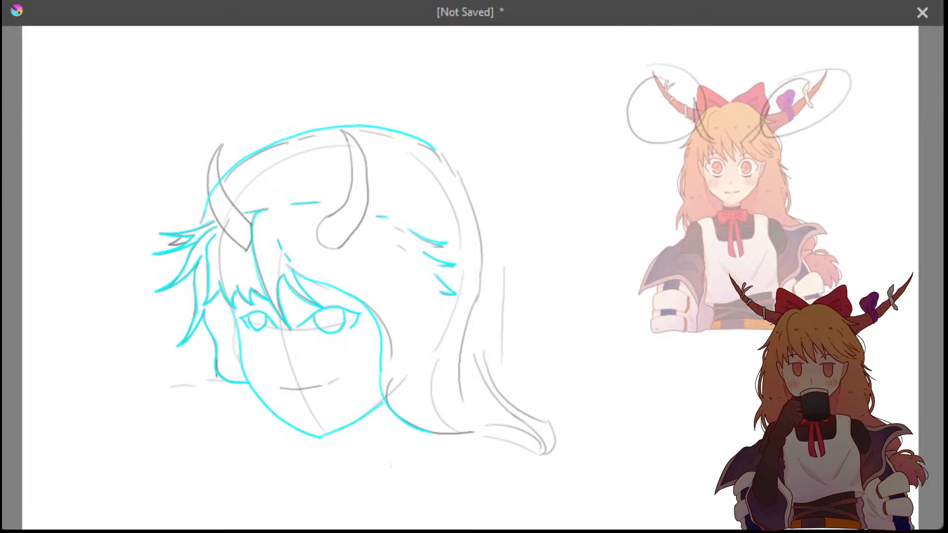
Continue the cyan hair outline from the crown down the back of the head to beside the jaw
mouse_move(436, 150)
left_mouse_down()
mouse_move(455, 164)
mouse_move(478, 218)
left_mouse_up()
key("ctrl+z")
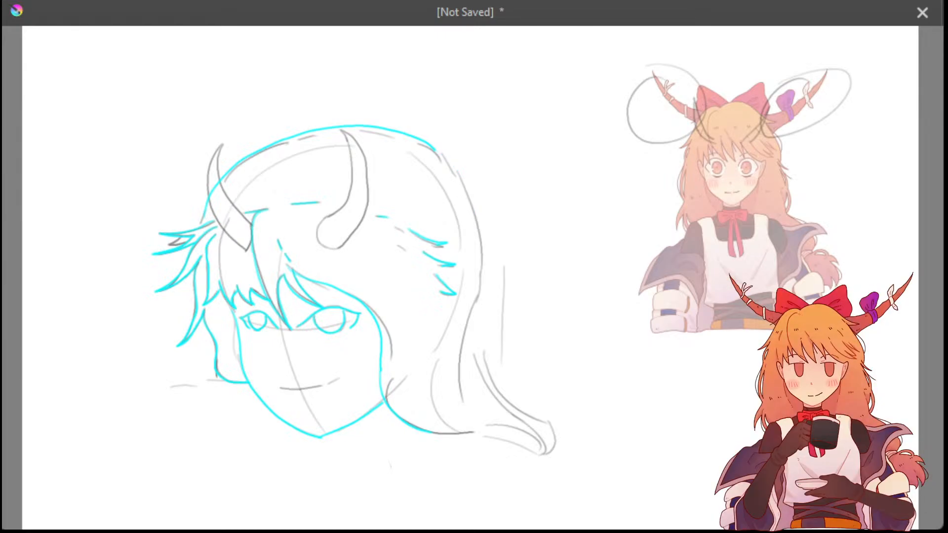
left_click_drag(436, 150, 477, 224)
key("ctrl+z")
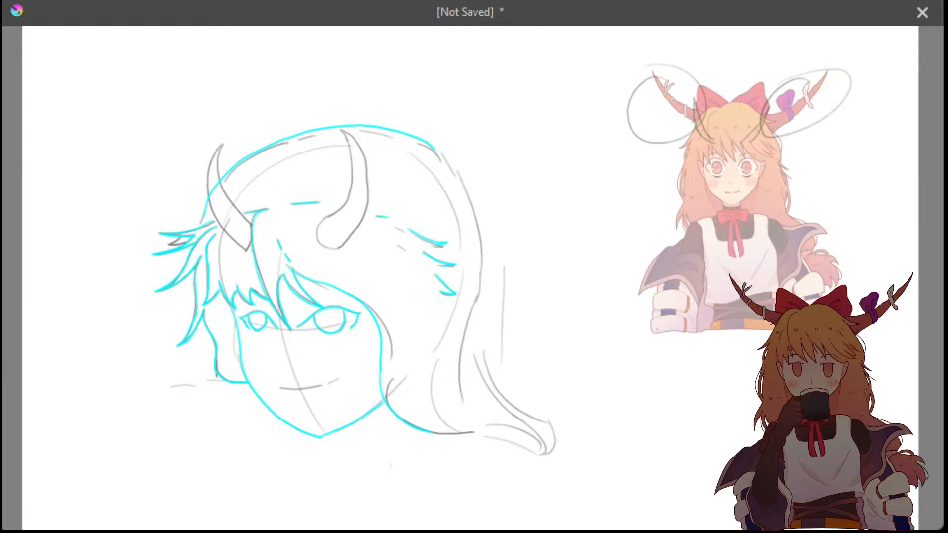
mouse_move(436, 150)
left_mouse_down()
mouse_move(459, 175)
mouse_move(479, 268)
left_mouse_up()
key("ctrl+z")
mouse_move(436, 150)
left_mouse_down()
mouse_move(479, 241)
mouse_move(478, 305)
mouse_move(460, 372)
mouse_move(469, 406)
left_mouse_up()
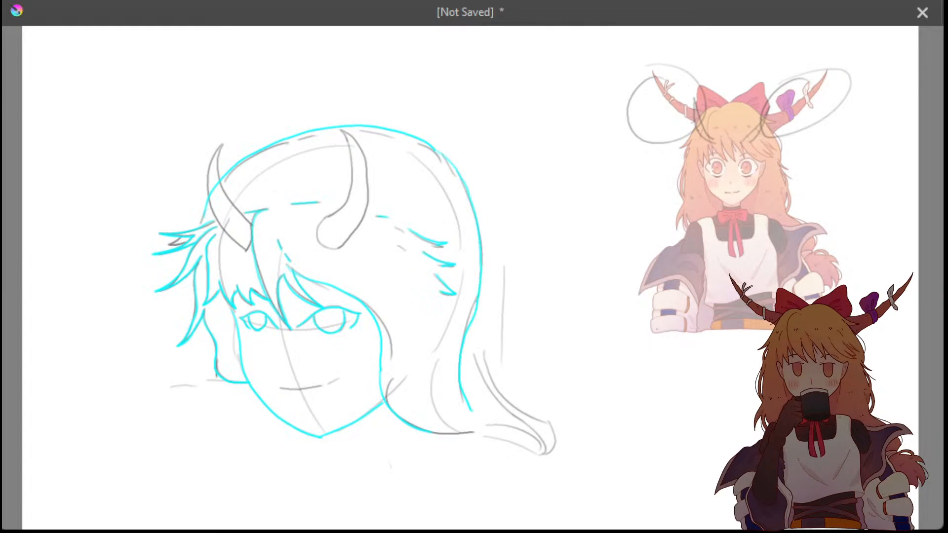
Trace the long near side lock in cyan, with its outer edge, inner edge and underside meeting at the flared tip
left_click_drag(465, 346, 491, 385)
key("ctrl+z")
mouse_move(463, 342)
left_mouse_down()
mouse_move(511, 410)
mouse_move(553, 431)
left_mouse_up()
key("ctrl+z")
left_click_drag(470, 331, 560, 456)
left_click_drag(461, 376, 548, 446)
mouse_move(459, 434)
left_mouse_down()
mouse_move(515, 435)
mouse_move(541, 447)
left_mouse_up()
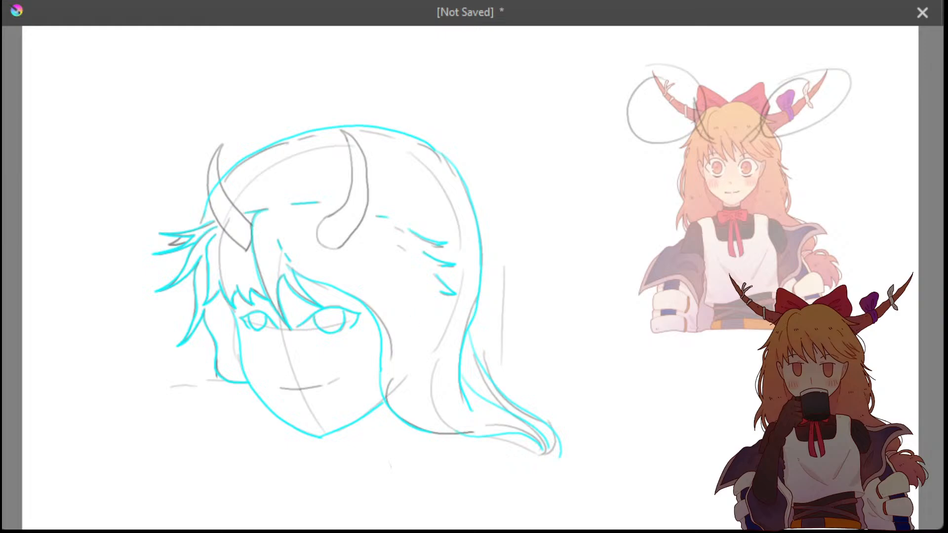
Try drawing short pointed strands between the near eye and the back hair outline
left_click_drag(399, 295, 424, 316)
left_click_drag(417, 306, 436, 335)
key("ctrl+z")
key("ctrl+z")
left_click_drag(402, 298, 436, 336)
key("ctrl+z")
key("ctrl+z")
left_click_drag(399, 307, 424, 328)
left_click_drag(413, 299, 434, 338)
key("ctrl+z")
key("ctrl+z")
Draw short pointed strands in cyan between the near eye and the back hair outline
left_click_drag(399, 306, 424, 327)
mouse_move(413, 299)
left_mouse_down()
mouse_move(434, 337)
mouse_move(444, 318)
left_mouse_up()
left_click_drag(442, 307, 452, 321)
mouse_move(378, 310)
left_mouse_down()
mouse_move(408, 327)
mouse_move(402, 341)
mouse_move(417, 348)
left_mouse_up()
key("ctrl+z")
key("ctrl+z")
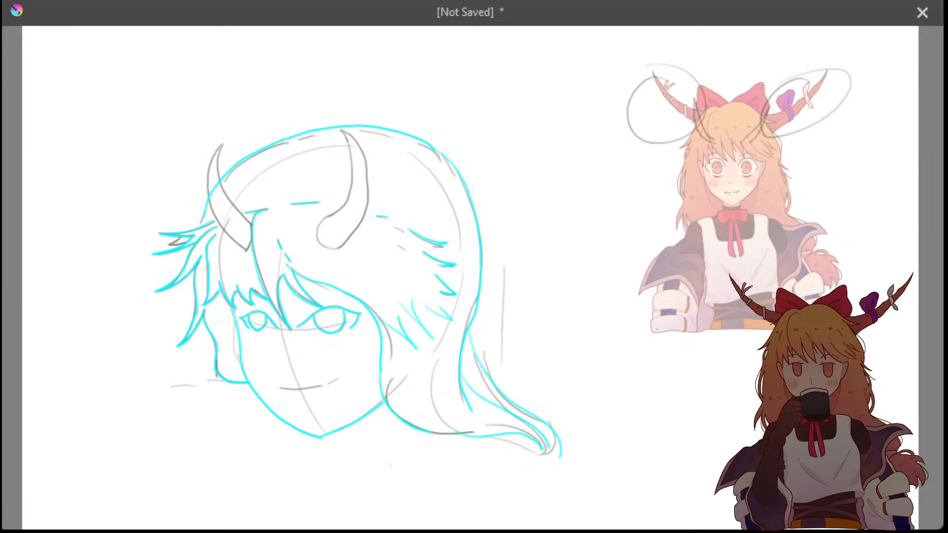
Join the pointed strands to the fringe edge beside the near eye with short cyan strokes
key("ctrl+z")
key("ctrl+z")
left_click_drag(379, 315, 410, 343)
mouse_move(395, 311)
left_mouse_down()
mouse_move(415, 323)
mouse_move(399, 318)
left_mouse_up()
key("ctrl+z")
key("ctrl+z")
left_click_drag(398, 316, 434, 319)
key("ctrl+z")
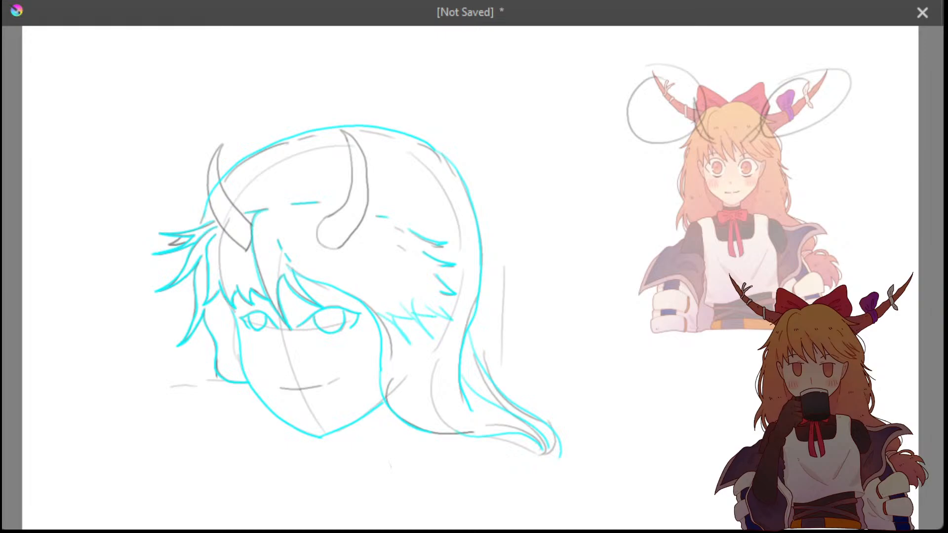
Add short cyan strand ticks beside and below the base of the near horn
mouse_move(394, 217)
left_mouse_down()
mouse_move(413, 230)
mouse_move(402, 226)
mouse_move(395, 284)
left_mouse_up()
key("ctrl+z")
key("ctrl+z")
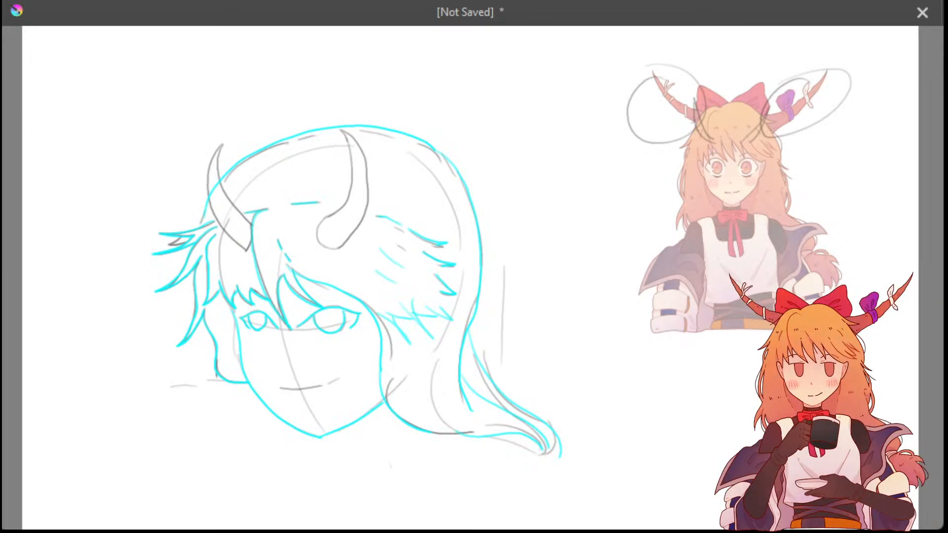
Draw short cyan strand lines inside the hair outline, between the horns and at the back of the crown
left_click_drag(287, 171, 314, 165)
key("ctrl+z")
left_click_drag(266, 186, 322, 152)
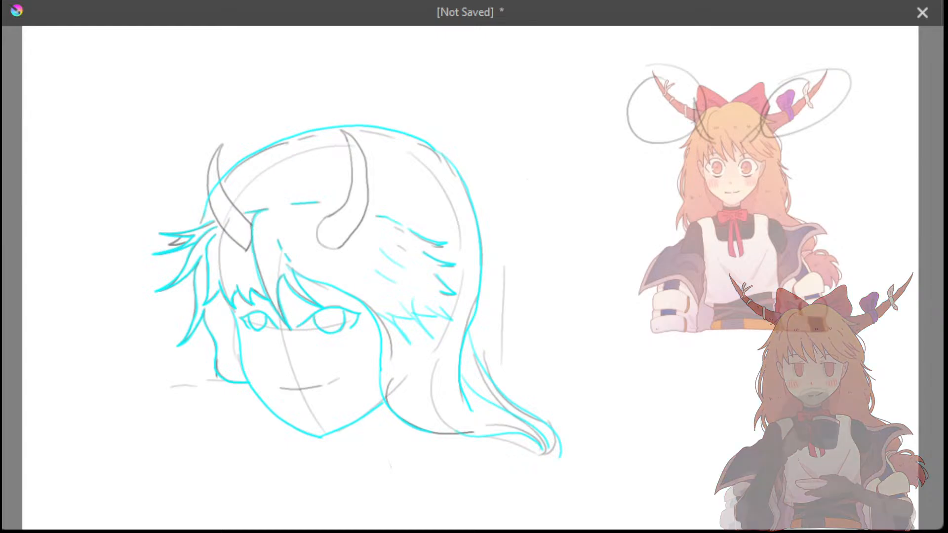
key("ctrl+z")
left_click_drag(269, 188, 328, 147)
key("ctrl+z")
key("ctrl+z")
left_click_drag(263, 169, 318, 147)
left_click_drag(428, 166, 455, 199)
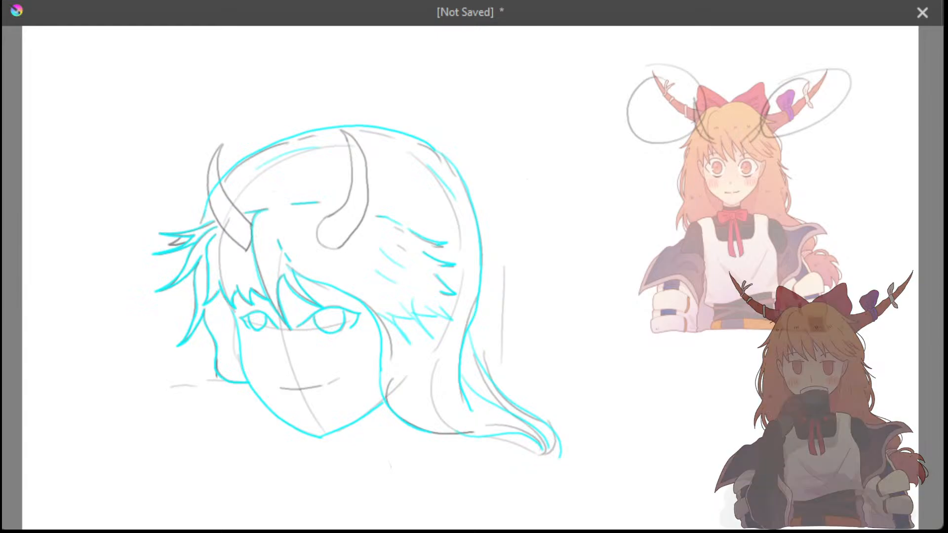
Try adding inner hair lines beside the near cheek and down the back lock
left_click_drag(437, 322, 431, 352)
key("ctrl+z")
mouse_move(386, 331)
left_mouse_down()
mouse_move(393, 374)
mouse_move(383, 377)
mouse_move(380, 402)
left_mouse_up()
key("ctrl+z")
key("ctrl+z")
key("ctrl+z")
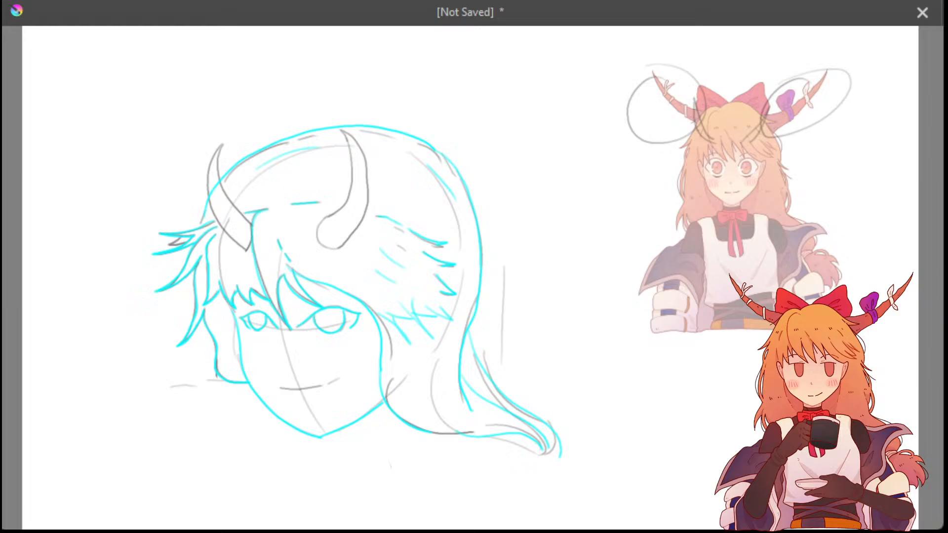
Draw a curved cyan strand line between the horns from the parting up to the top hair outline
left_click_drag(260, 201, 314, 144)
key("ctrl+z")
key("ctrl+z")
left_click_drag(254, 201, 321, 139)
Trace the slightly smiling mouth in cyan with a short separate stroke at its near corner
left_click_drag(278, 391, 345, 376)
key("ctrl+z")
key("ctrl+z")
key("ctrl+z")
key("ctrl+z")
key("ctrl+z")
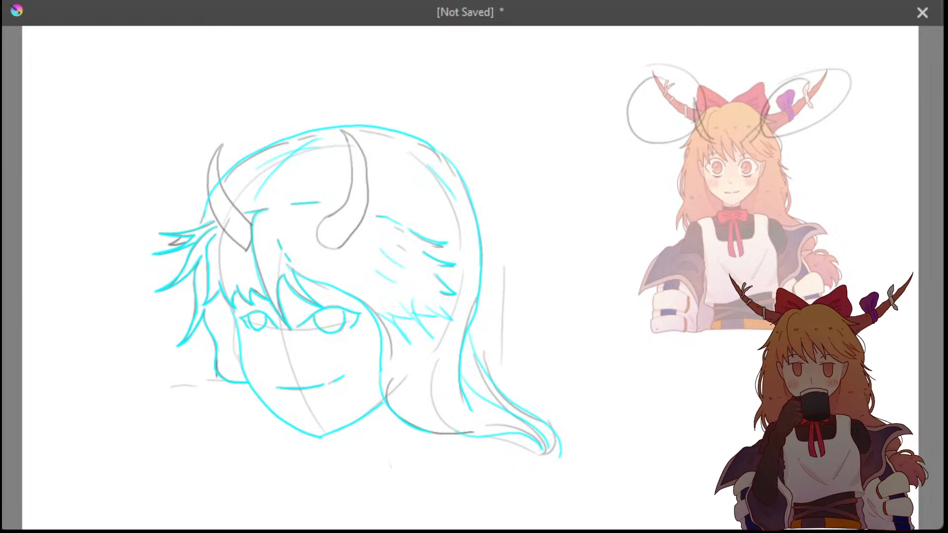
Try drawing the far shoulder line outward from the jaw
left_click_drag(200, 396, 246, 383)
key("ctrl+z")
key("ctrl+z")
key("ctrl+z")
key("ctrl+z")
key("ctrl+z")
key("ctrl+z")
left_click_drag(151, 393, 247, 383)
key("ctrl+z")
Draw the far shoulder in cyan as two separate strokes sloping down and outward from the jaw
mouse_move(223, 395)
left_mouse_down()
mouse_move(249, 387)
mouse_move(246, 394)
left_mouse_up()
key("ctrl+z")
mouse_move(161, 426)
left_mouse_down()
mouse_move(195, 411)
mouse_move(181, 416)
left_mouse_up()
key("ctrl+z")
Add a short cyan curve beneath the near side lock's tip and a second outer line running down the lock
left_click_drag(460, 439, 553, 477)
key("ctrl+z")
key("ctrl+z")
key("ctrl+z")
mouse_move(380, 413)
left_mouse_down()
mouse_move(389, 433)
mouse_move(402, 434)
mouse_move(389, 426)
left_mouse_up()
key("ctrl+z")
key("ctrl+z")
key("ctrl+z")
left_click_drag(496, 436, 539, 463)
key("ctrl+z")
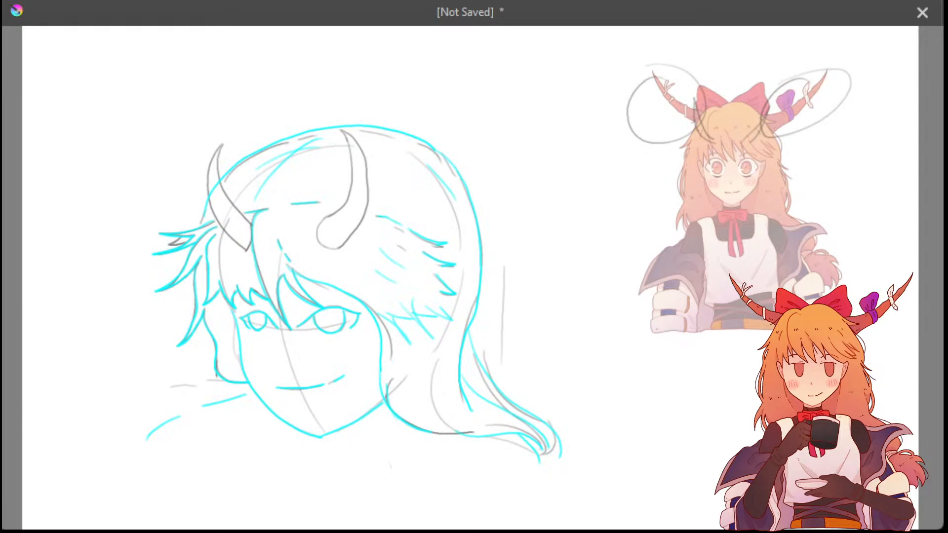
left_click_drag(386, 385, 408, 341)
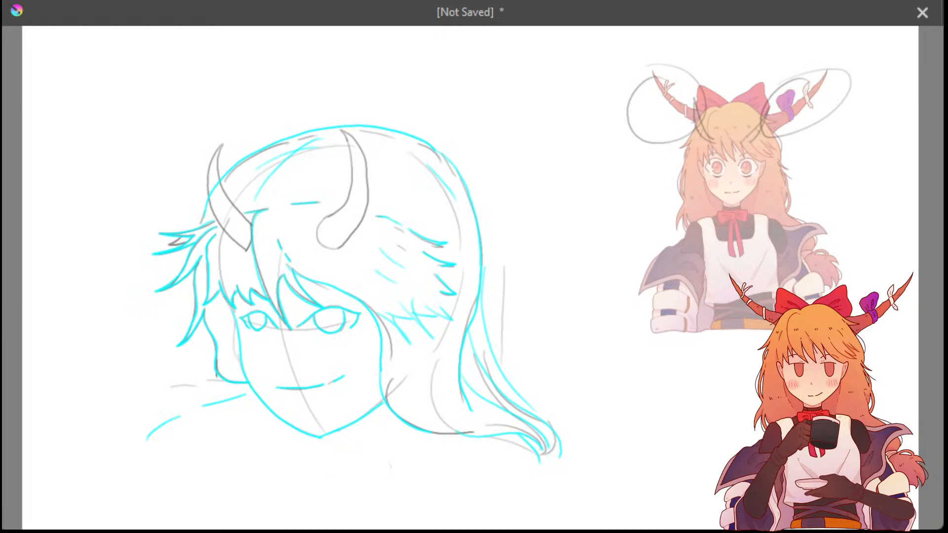
Try sketching the neck lines curving down below the jaw and the near side hair
mouse_move(348, 428)
left_mouse_down()
mouse_move(326, 470)
mouse_move(344, 448)
mouse_move(319, 470)
left_mouse_up()
key("ctrl+z")
left_click_drag(435, 434, 454, 470)
key("ctrl+z")
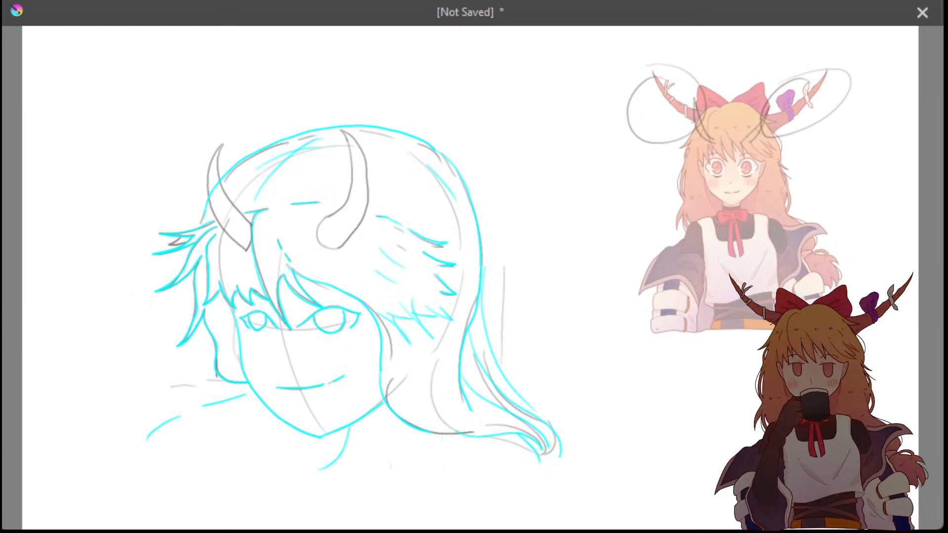
key("ctrl+z")
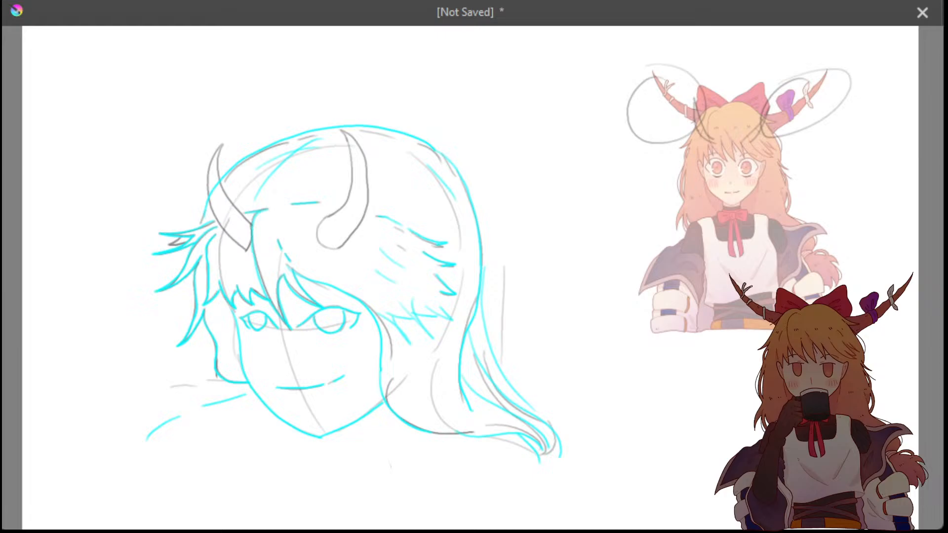